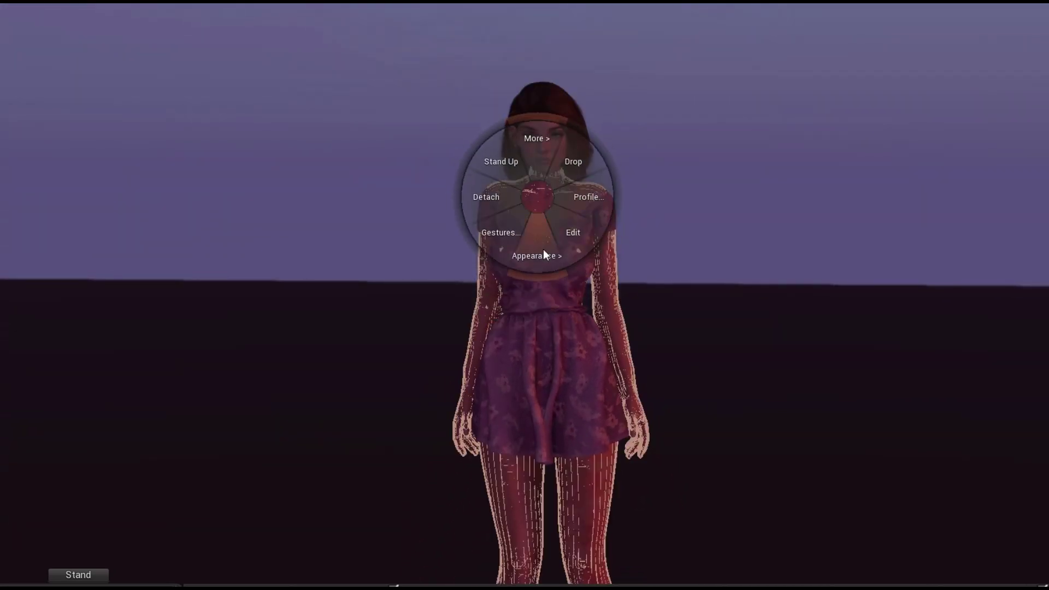
Step: Open the avatar's shape for editing, frame the head and chest up close, and close the shape editor
{"action": "left_click", "coordinate": [544, 253]}
{"action": "left_click", "coordinate": [588, 223]}
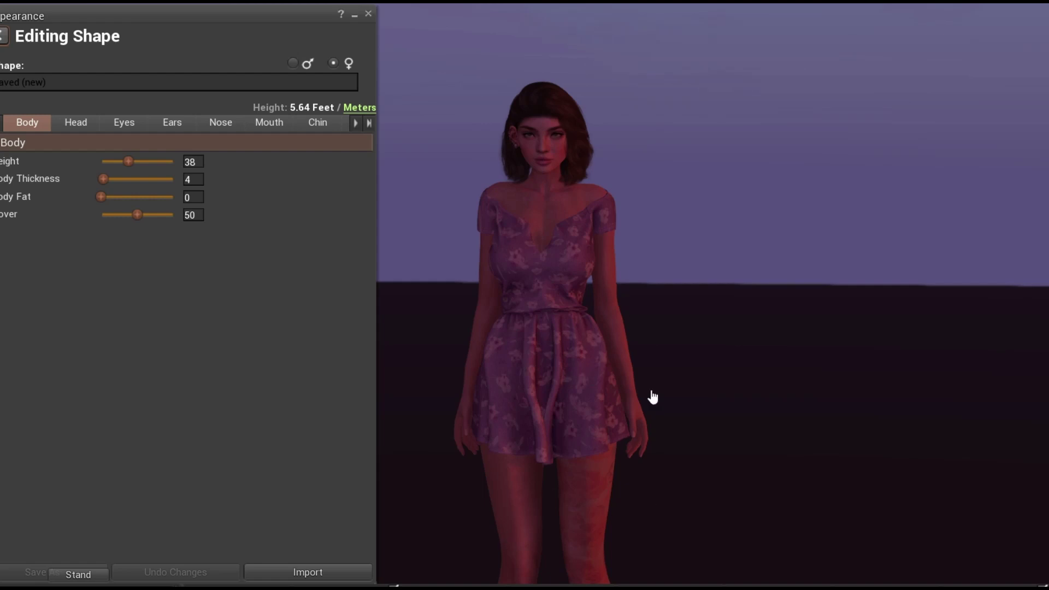
{"action": "mouse_move", "coordinate": [546, 305]}
{"action": "left_mouse_down"}
{"action": "mouse_move", "coordinate": [307, 284]}
{"action": "mouse_move", "coordinate": [350, 306]}
{"action": "mouse_move", "coordinate": [437, 312]}
{"action": "mouse_move", "coordinate": [541, 306]}
{"action": "mouse_move", "coordinate": [568, 289]}
{"action": "mouse_move", "coordinate": [502, 284]}
{"action": "mouse_move", "coordinate": [514, 240]}
{"action": "mouse_move", "coordinate": [547, 287]}
{"action": "left_mouse_up"}
{"action": "left_click_drag", "start_coordinate": [535, 190], "coordinate": [557, 202]}
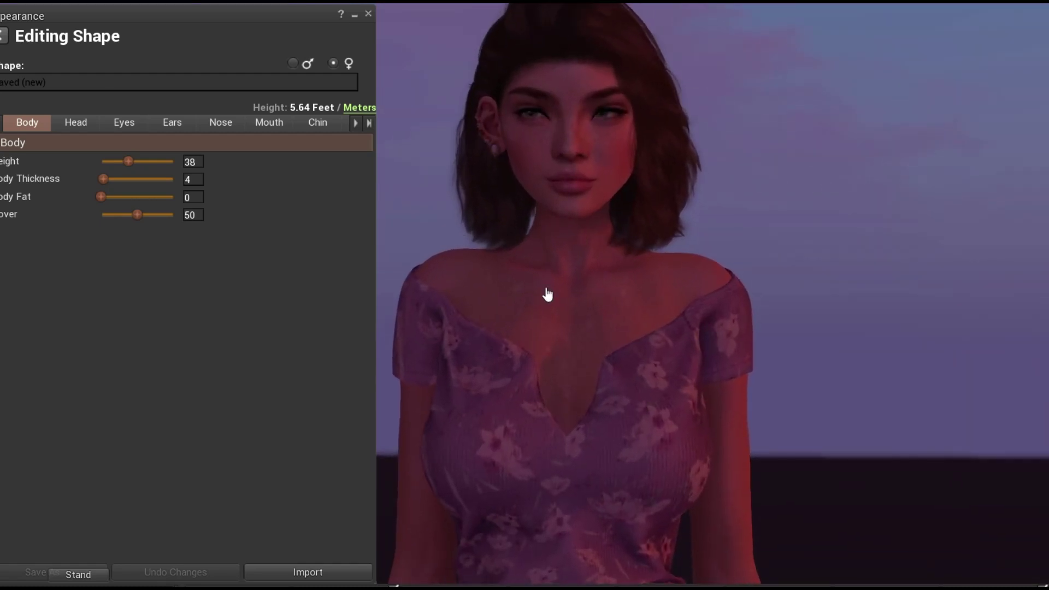
{"action": "left_click", "coordinate": [368, 13]}
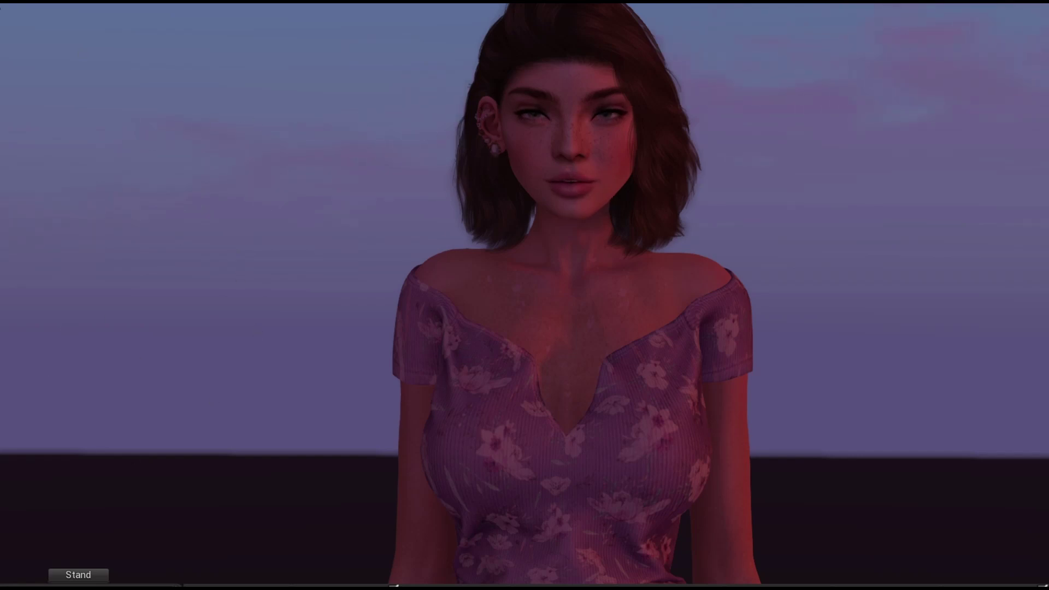
Step: Set the world environment to Midday
{"action": "left_click", "coordinate": [30, 2]}
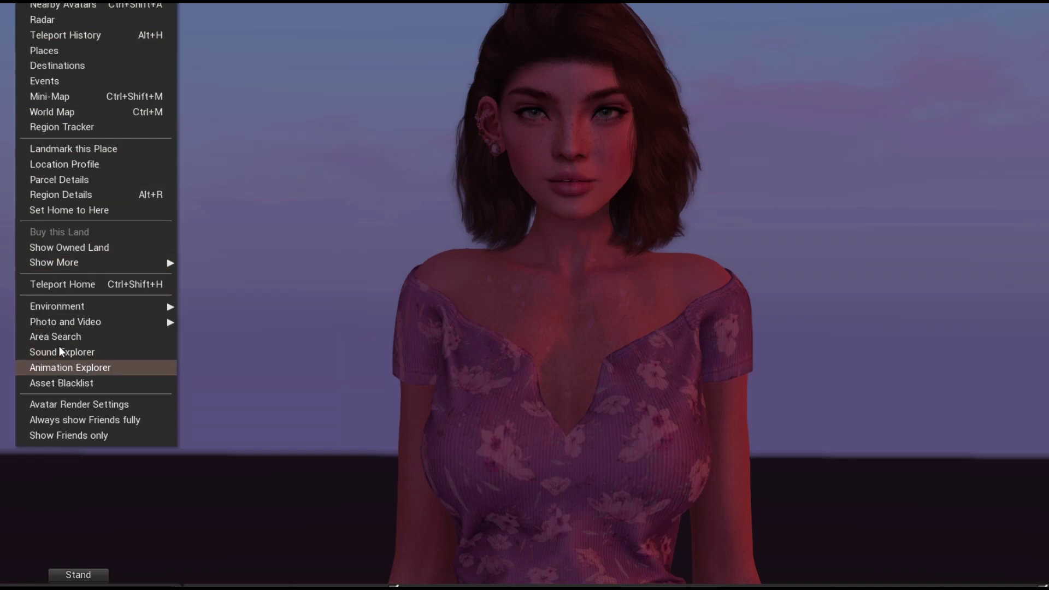
{"action": "mouse_move", "coordinate": [75, 307]}
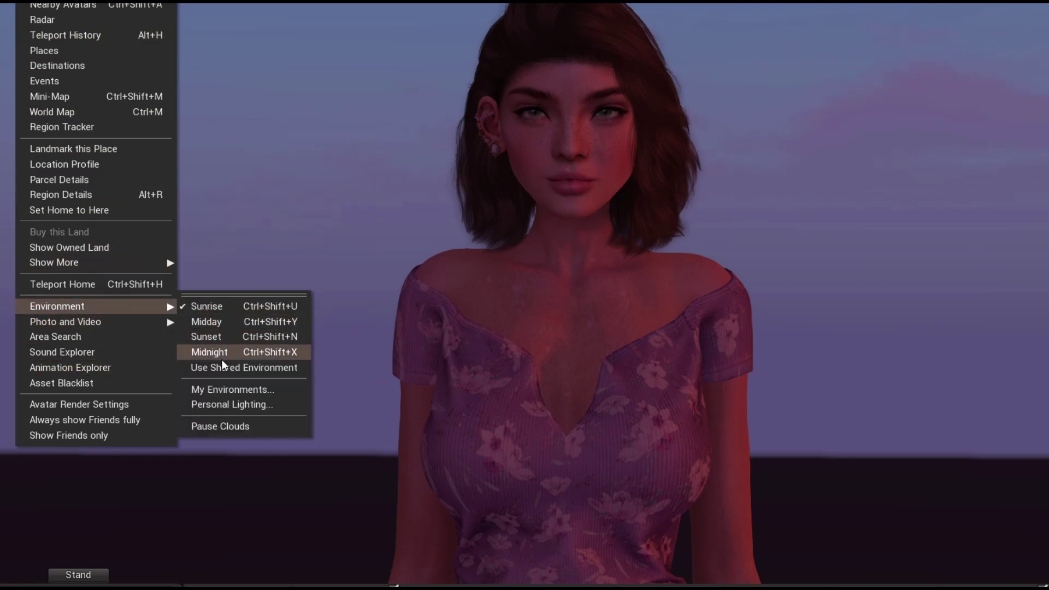
{"action": "left_click", "coordinate": [225, 325]}
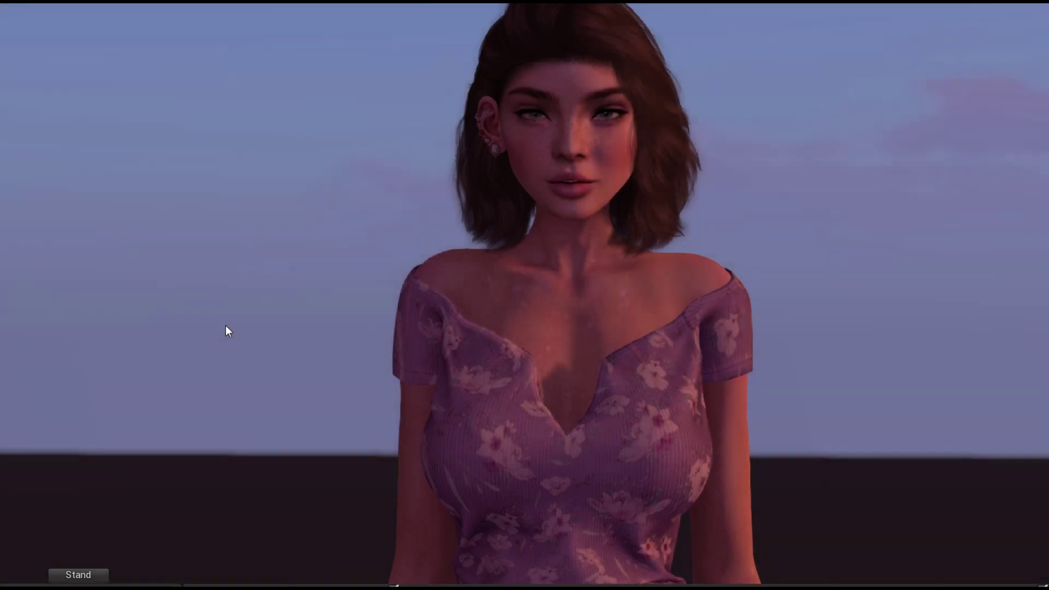
Step: Open Phototools, place it beside the avatar, and set the WL Sky preset to Digital Legacy clean
{"action": "key", "text": "alt+p"}
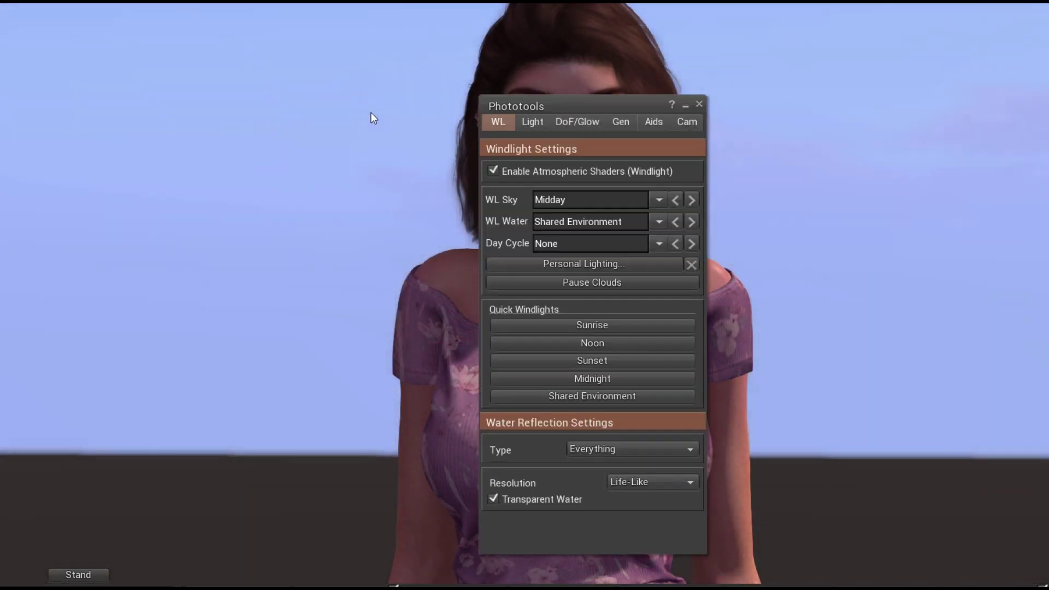
{"action": "left_click_drag", "start_coordinate": [553, 101], "coordinate": [183, 100]}
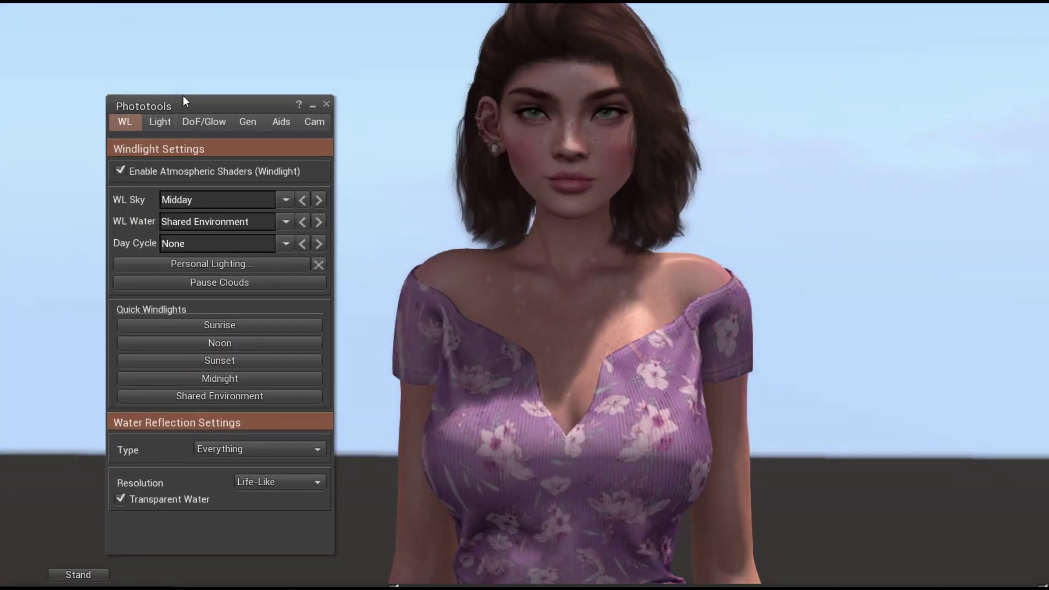
{"action": "left_click", "coordinate": [279, 198]}
{"action": "left_click", "coordinate": [211, 317]}
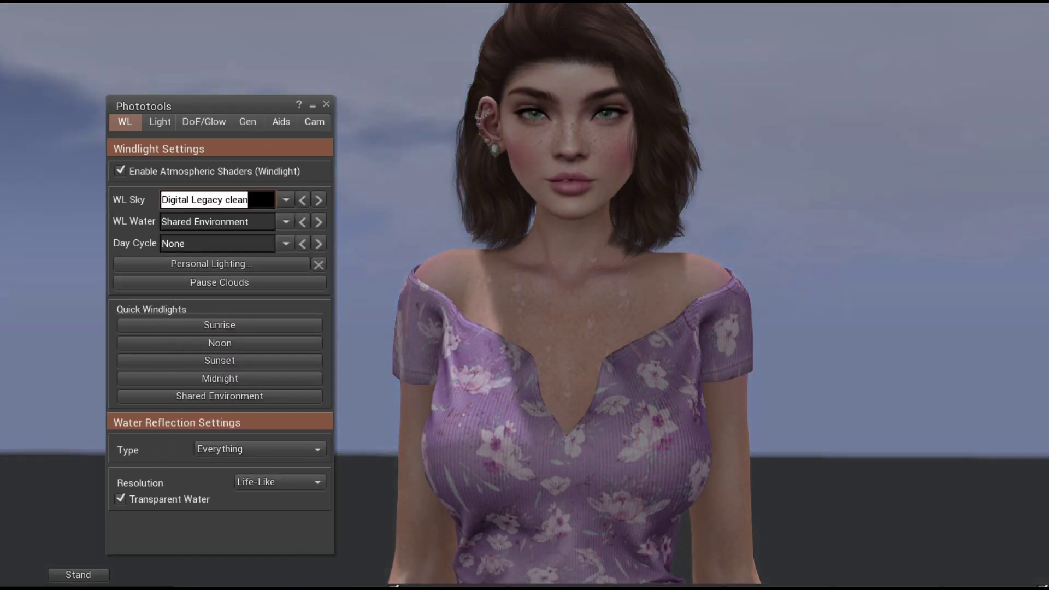
{"action": "left_click", "coordinate": [285, 200]}
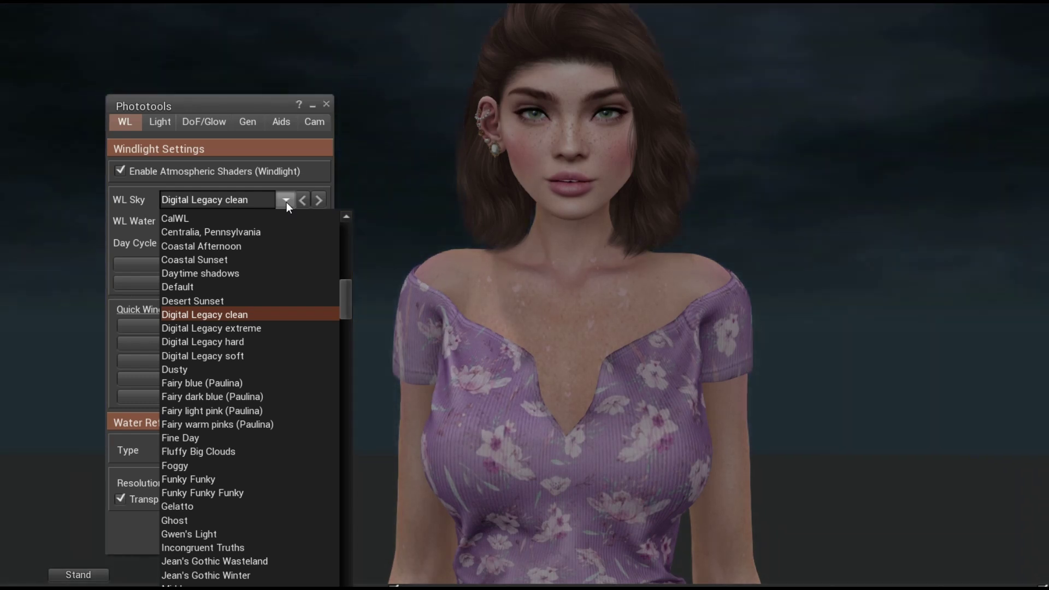
{"action": "left_click", "coordinate": [286, 203]}
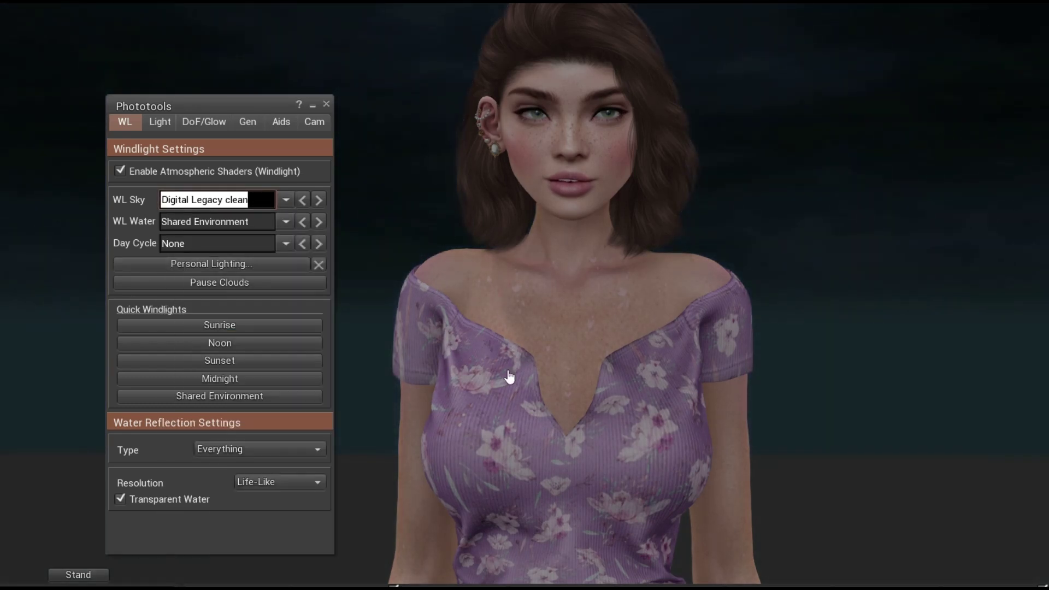
Step: Examine the lighting on the avatar's face and upper body under the chosen sky preset
{"action": "left_click_drag", "start_coordinate": [552, 332], "coordinate": [553, 306]}
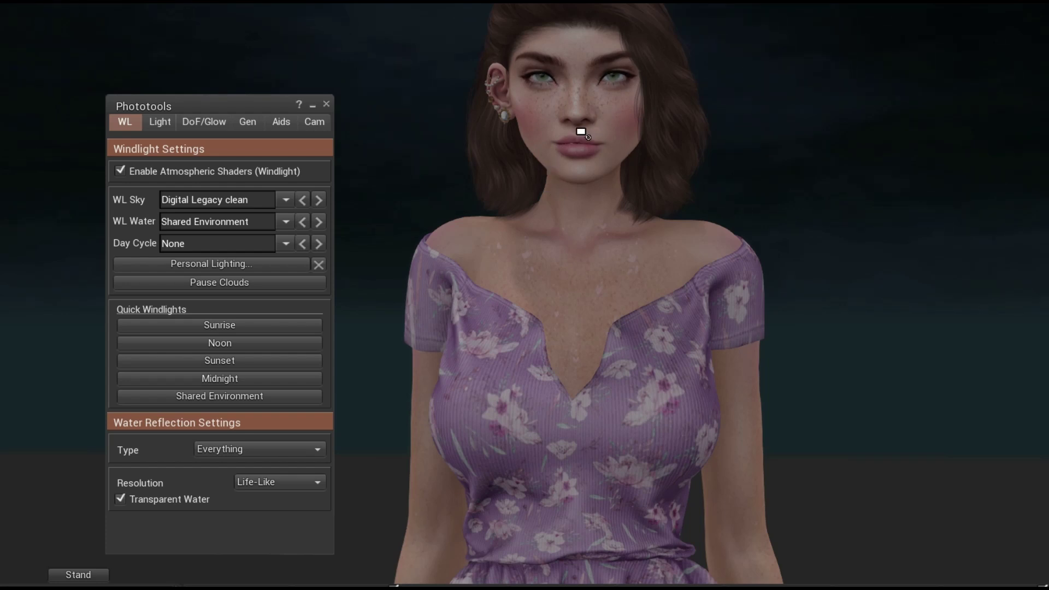
{"action": "left_click_drag", "start_coordinate": [581, 132], "coordinate": [546, 287]}
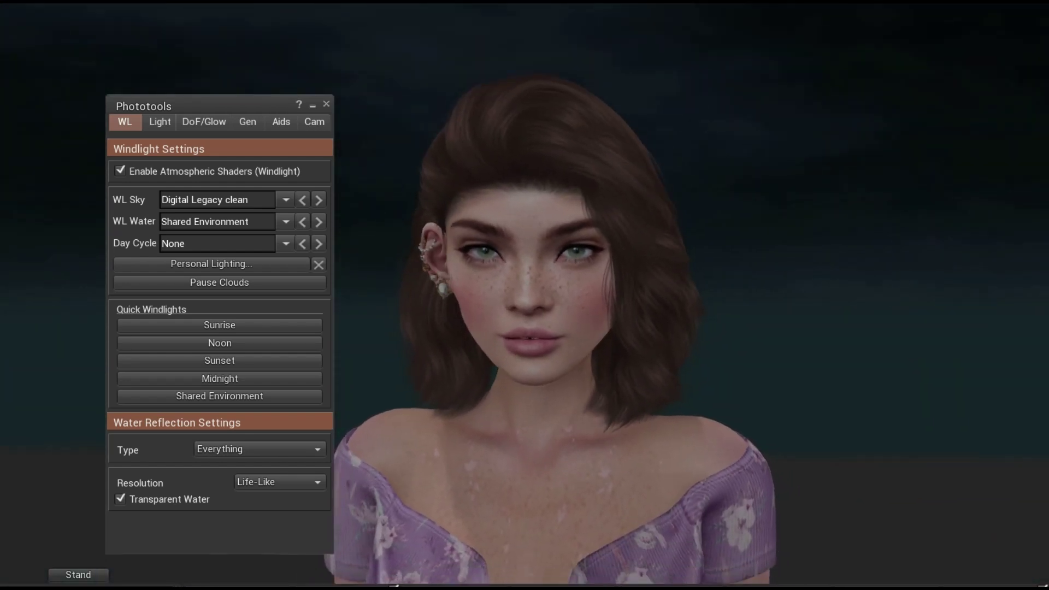
{"action": "left_click", "coordinate": [538, 463], "text": "alt"}
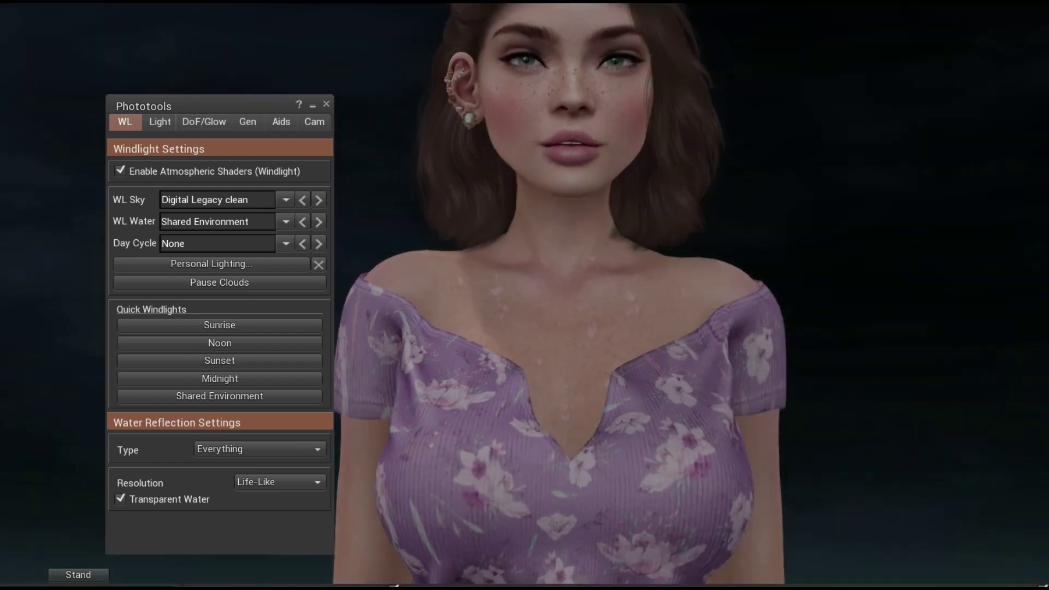
{"action": "left_click_drag", "start_coordinate": [539, 463], "coordinate": [569, 475]}
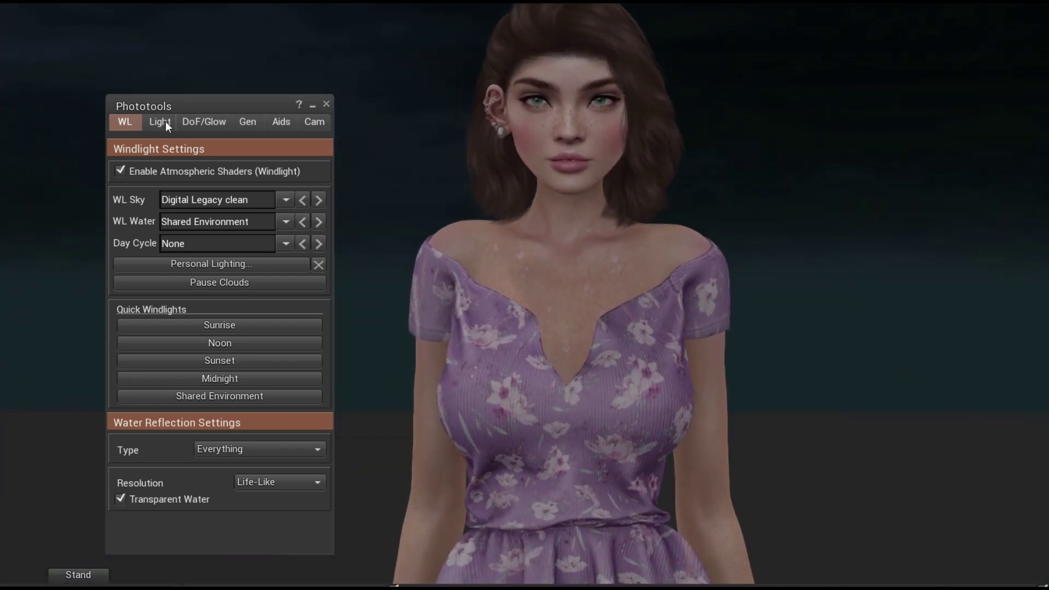
Step: Review the Light, DoF/Glow, Gen, Aids, Cam and WL settings in Phototools and dismiss the group notice
{"action": "left_click", "coordinate": [160, 121]}
{"action": "left_click", "coordinate": [204, 122]}
{"action": "left_click", "coordinate": [251, 121]}
{"action": "left_click", "coordinate": [281, 121]}
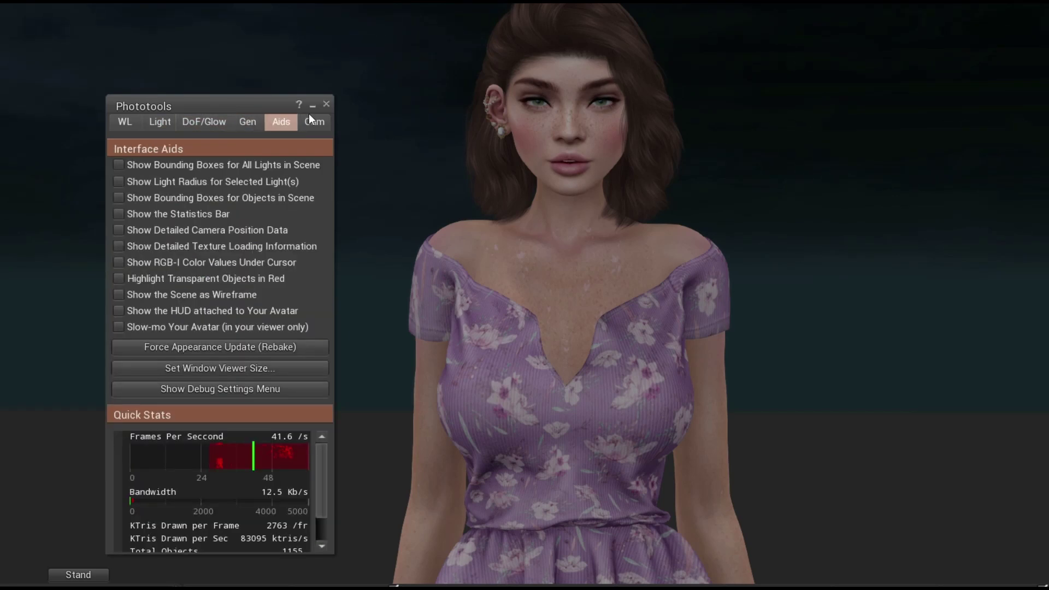
{"action": "left_click", "coordinate": [312, 117]}
{"action": "left_click", "coordinate": [282, 121]}
{"action": "left_click", "coordinate": [244, 125]}
{"action": "left_click", "coordinate": [209, 125]}
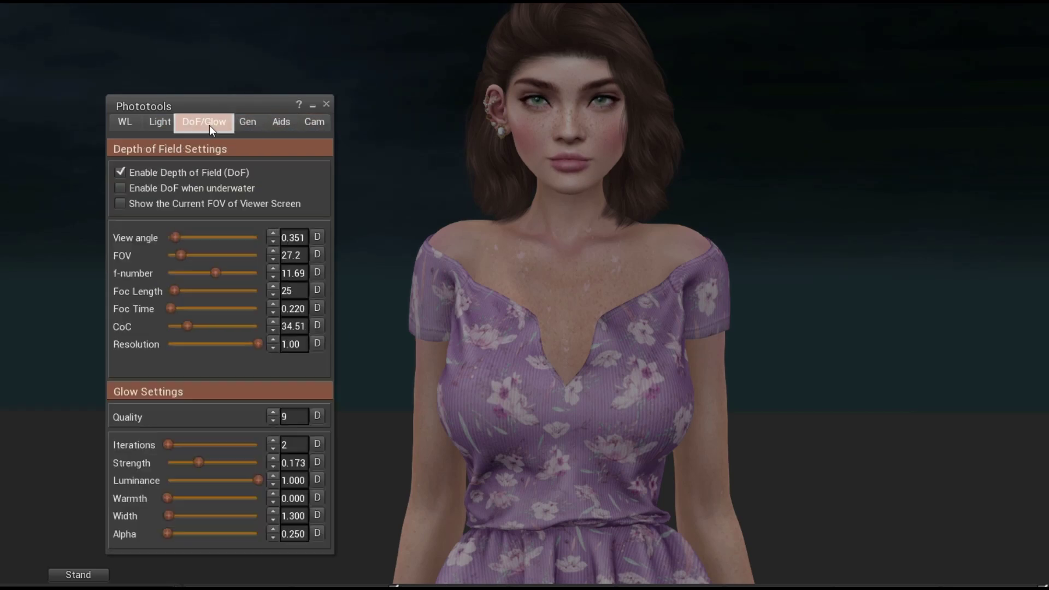
{"action": "left_click", "coordinate": [171, 123]}
{"action": "left_click", "coordinate": [317, 123]}
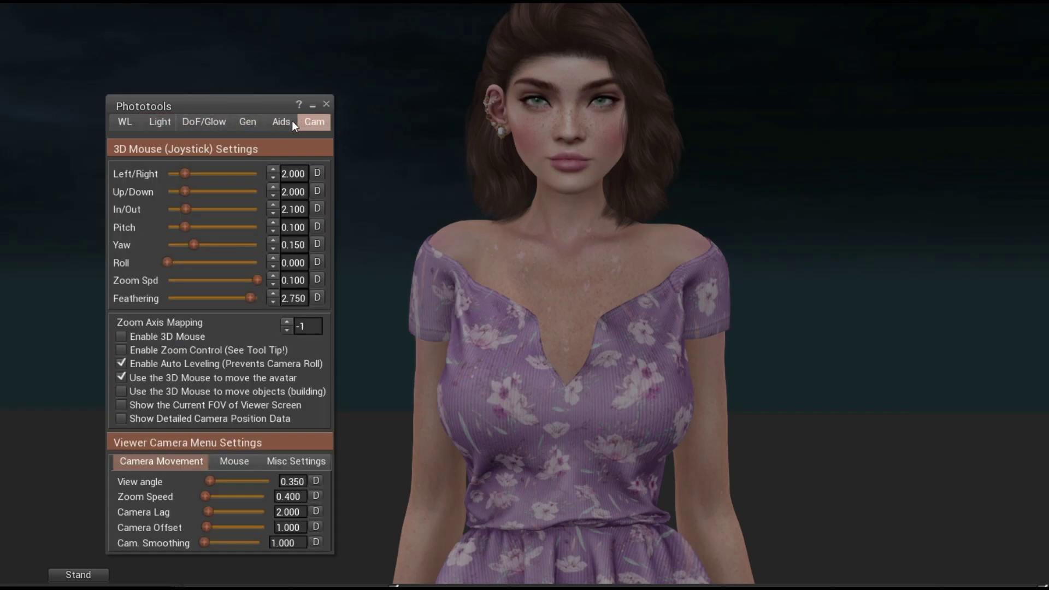
{"action": "left_click", "coordinate": [280, 121]}
{"action": "left_click", "coordinate": [247, 125]}
{"action": "left_click", "coordinate": [216, 127]}
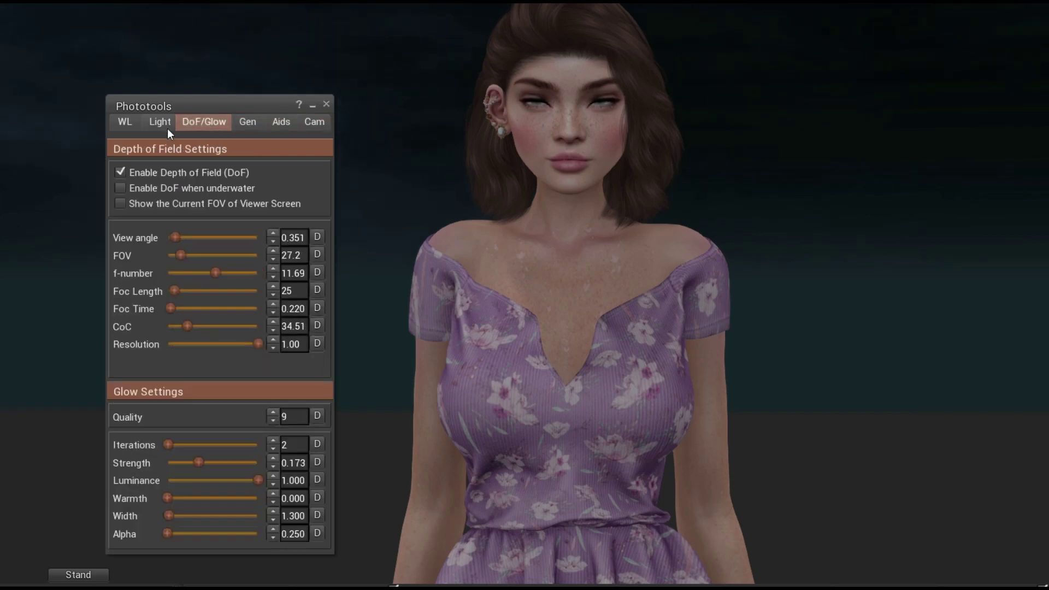
{"action": "left_click", "coordinate": [168, 126]}
{"action": "left_click", "coordinate": [203, 120]}
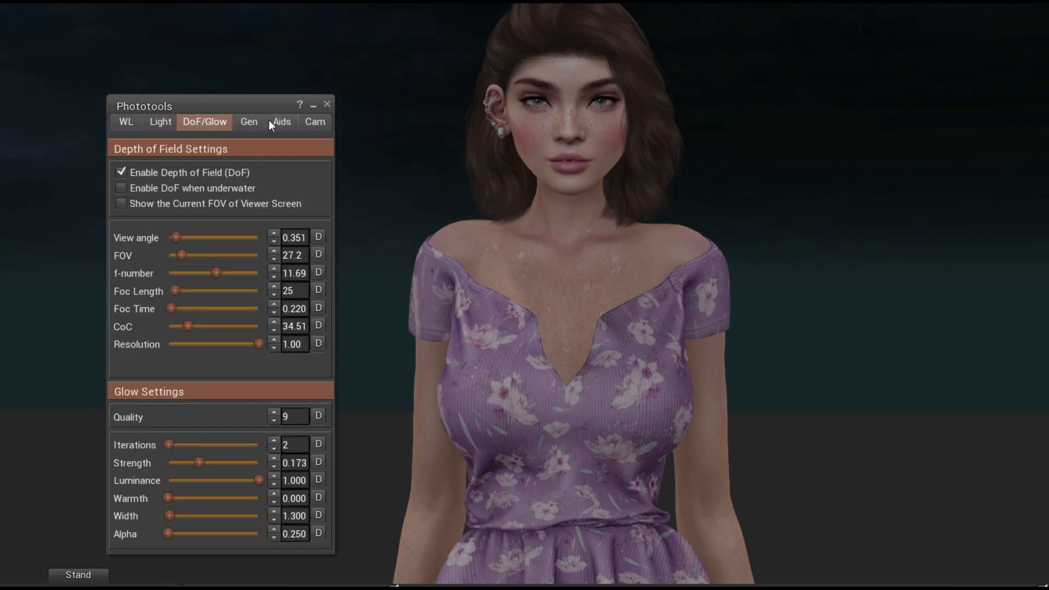
{"action": "left_click", "coordinate": [272, 121]}
{"action": "left_click", "coordinate": [310, 119]}
{"action": "left_click", "coordinate": [251, 124]}
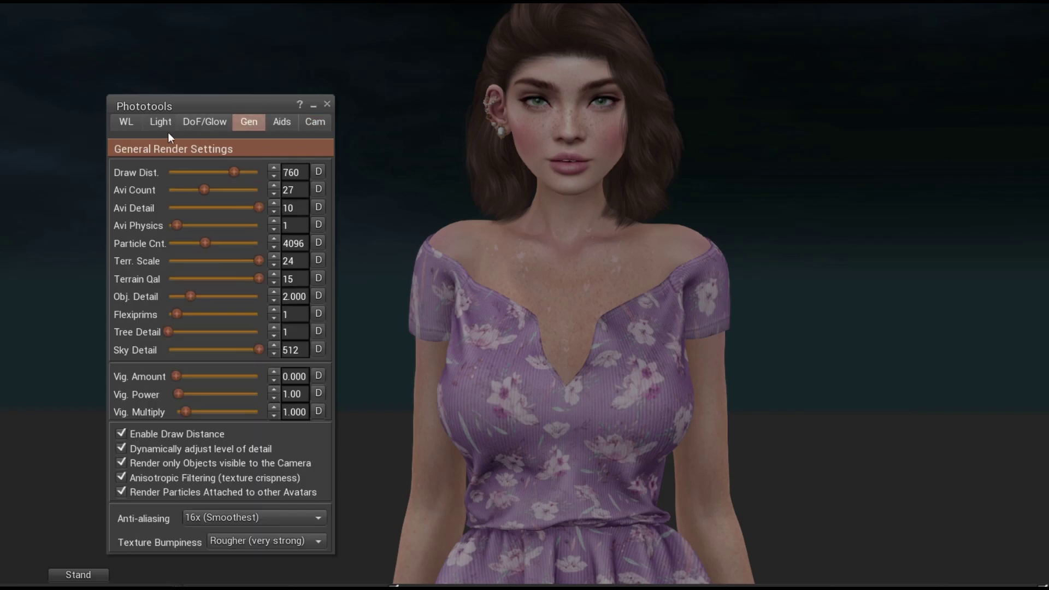
{"action": "left_click", "coordinate": [121, 122]}
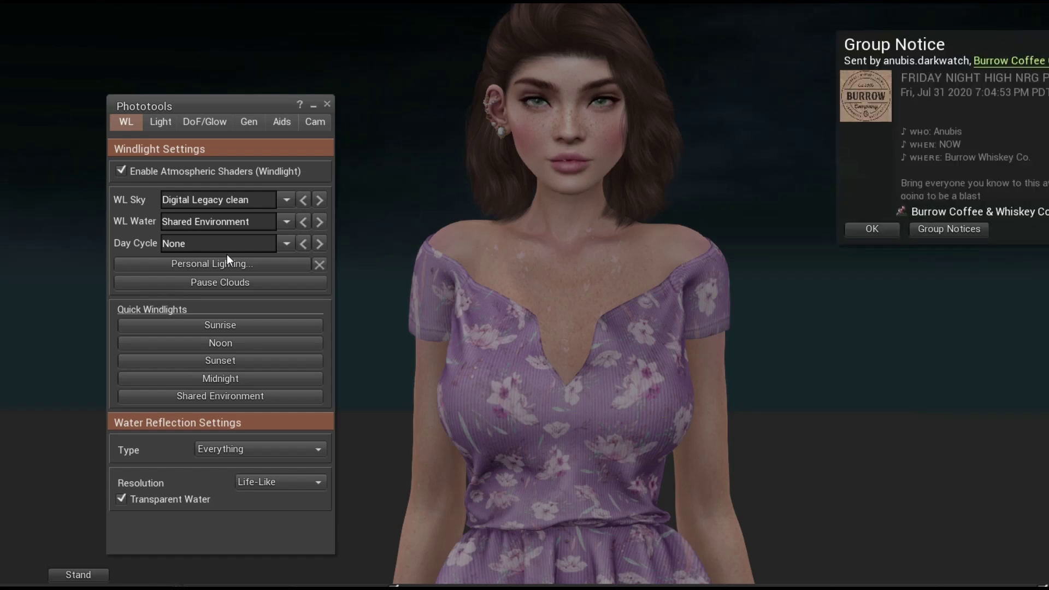
{"action": "left_click", "coordinate": [862, 229]}
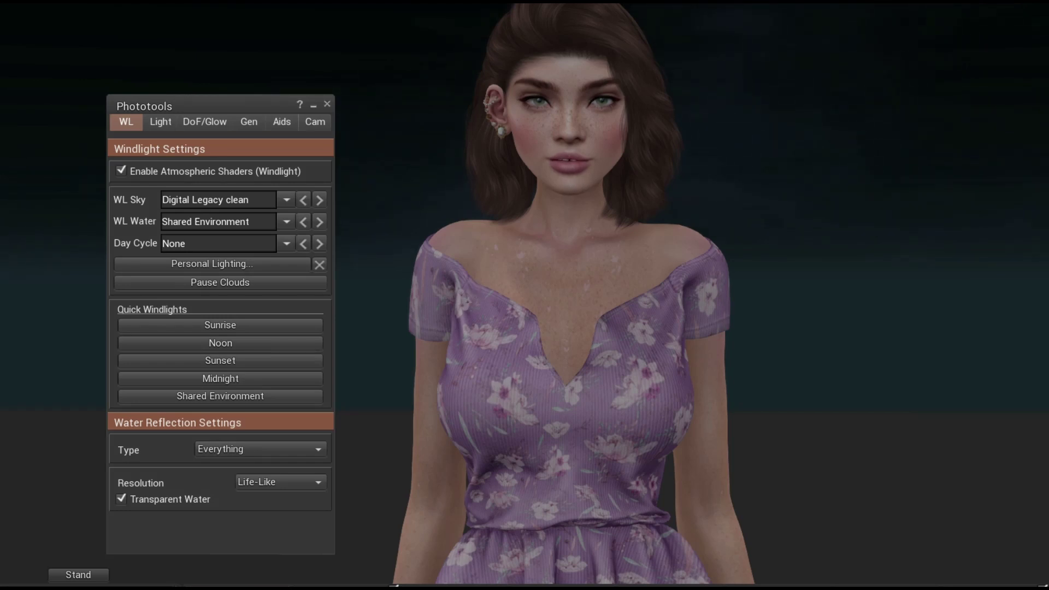
Step: Set the WL Sky preset to Phototools- No Light
{"action": "left_click", "coordinate": [283, 193]}
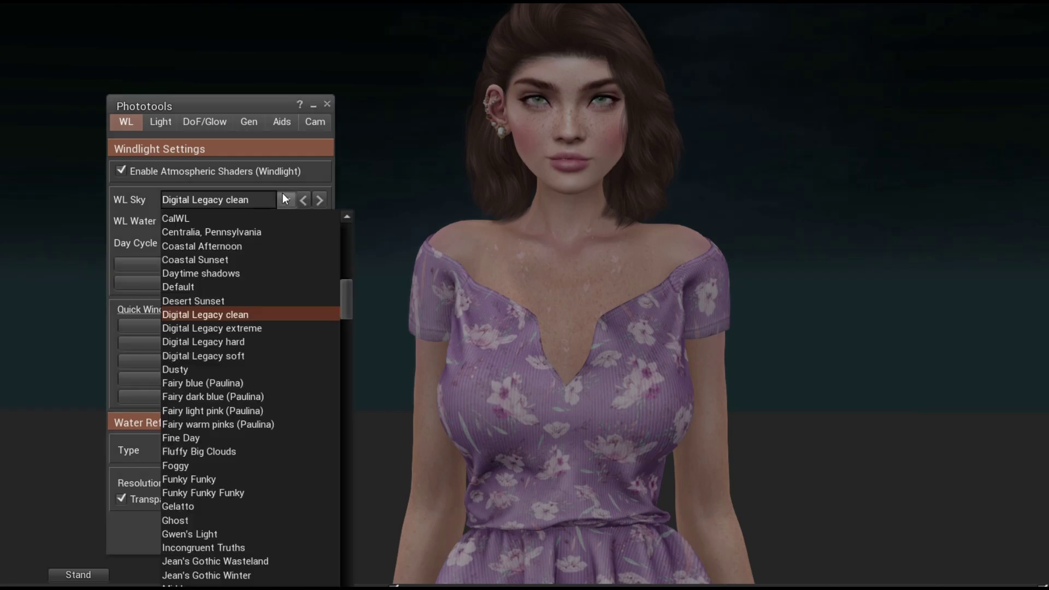
{"action": "scroll", "coordinate": [270, 356], "scroll_direction": "down", "scroll_amount": 20}
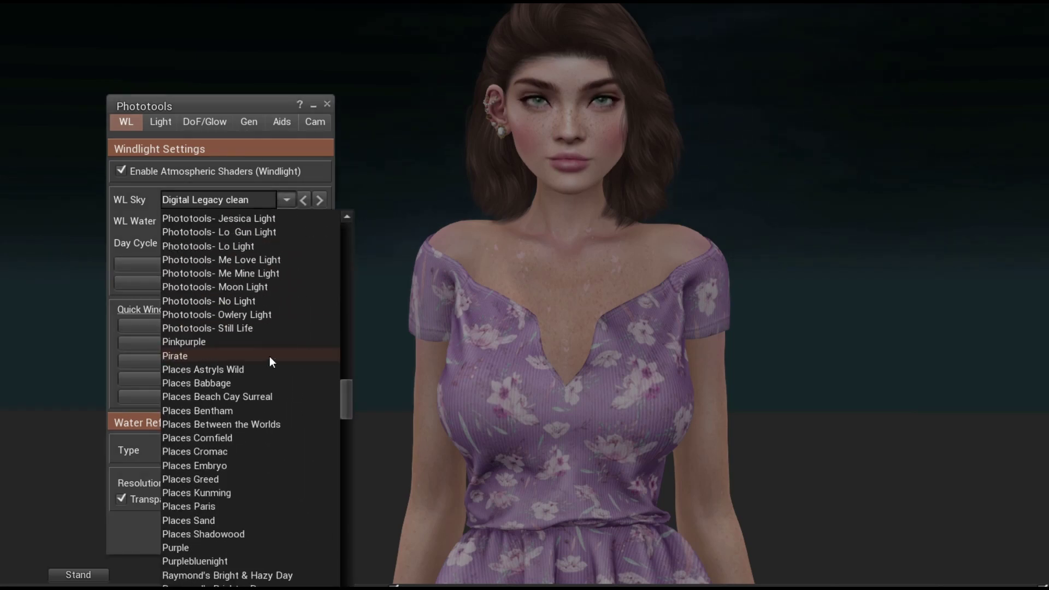
{"action": "left_click", "coordinate": [237, 301]}
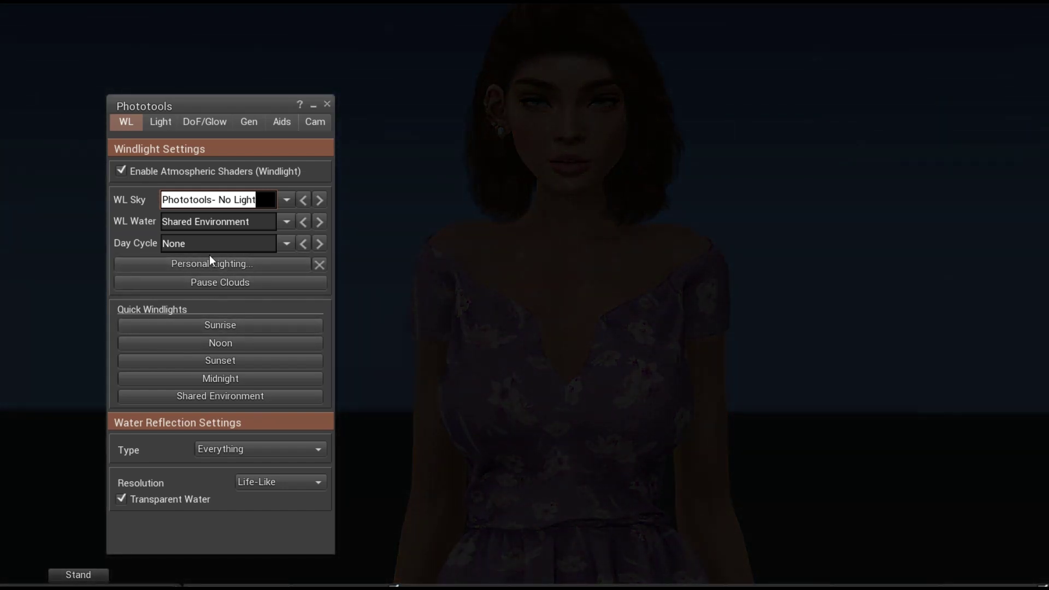
Step: Set the WL Sky preset to Annan Adored Realistic Ambient
{"action": "left_click", "coordinate": [285, 201]}
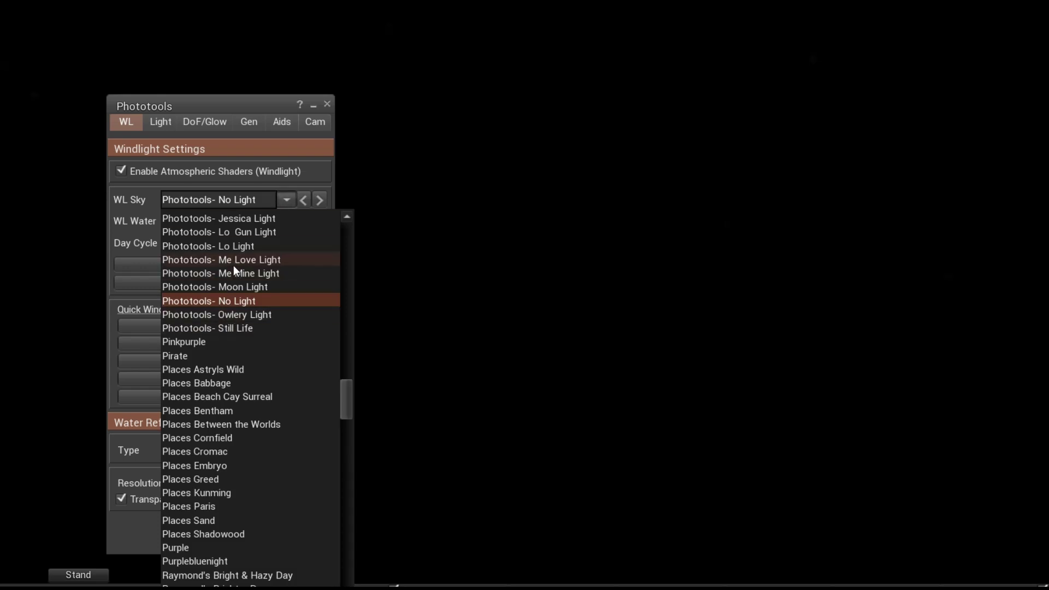
{"action": "scroll", "coordinate": [234, 265], "scroll_direction": "up", "scroll_amount": 10}
{"action": "scroll", "coordinate": [234, 264], "scroll_direction": "up", "scroll_amount": 15}
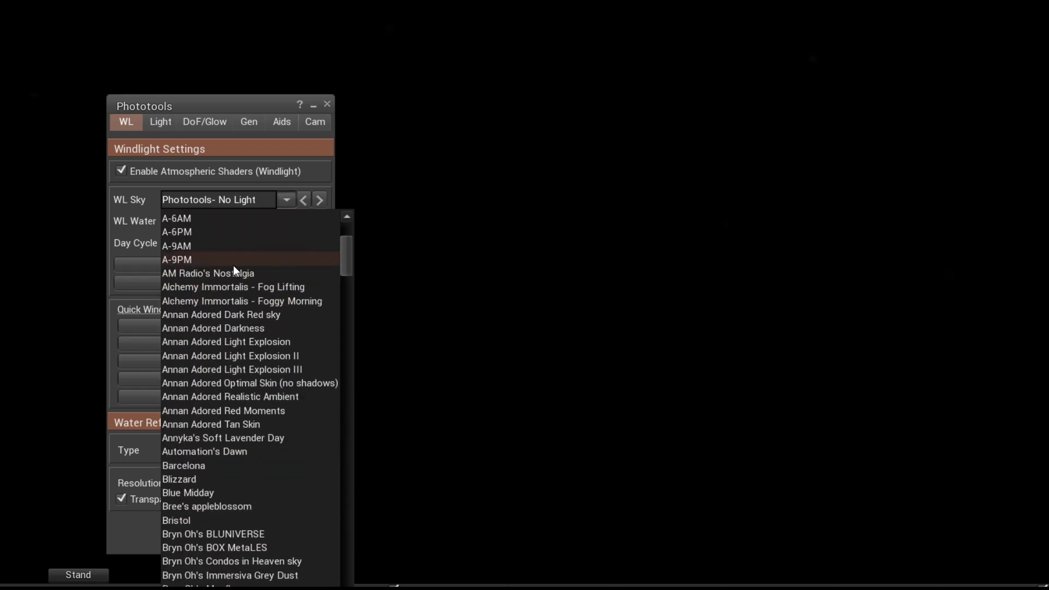
{"action": "left_click", "coordinate": [246, 395]}
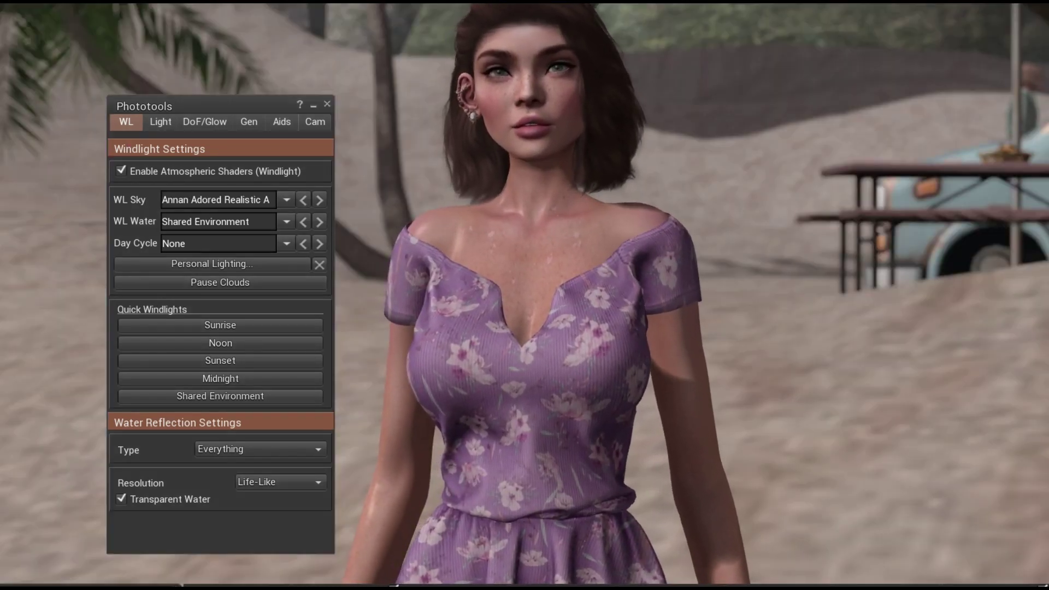
Step: Browse the WL Sky presets up to the beginning of the list and close it without choosing another
{"action": "left_click", "coordinate": [287, 200]}
{"action": "left_click", "coordinate": [284, 200]}
{"action": "left_click", "coordinate": [286, 200]}
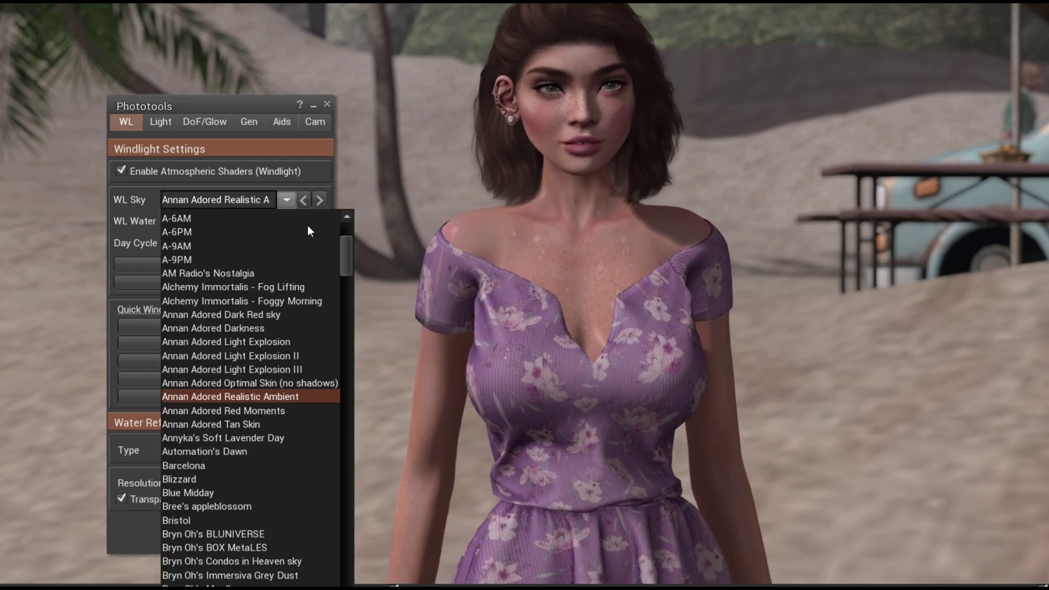
{"action": "left_click_drag", "start_coordinate": [347, 251], "coordinate": [346, 221]}
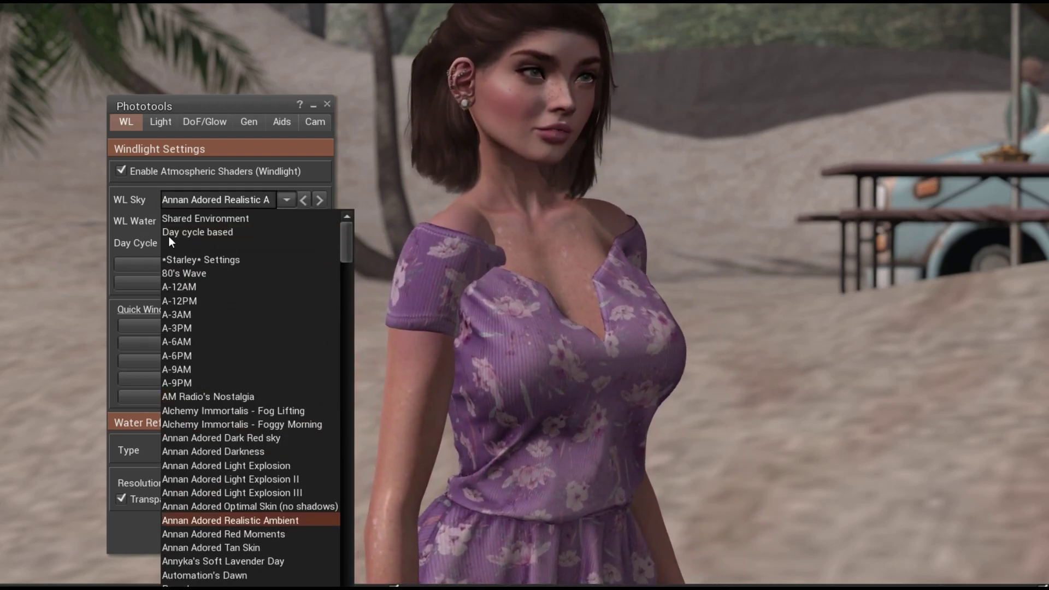
{"action": "left_click", "coordinate": [124, 184]}
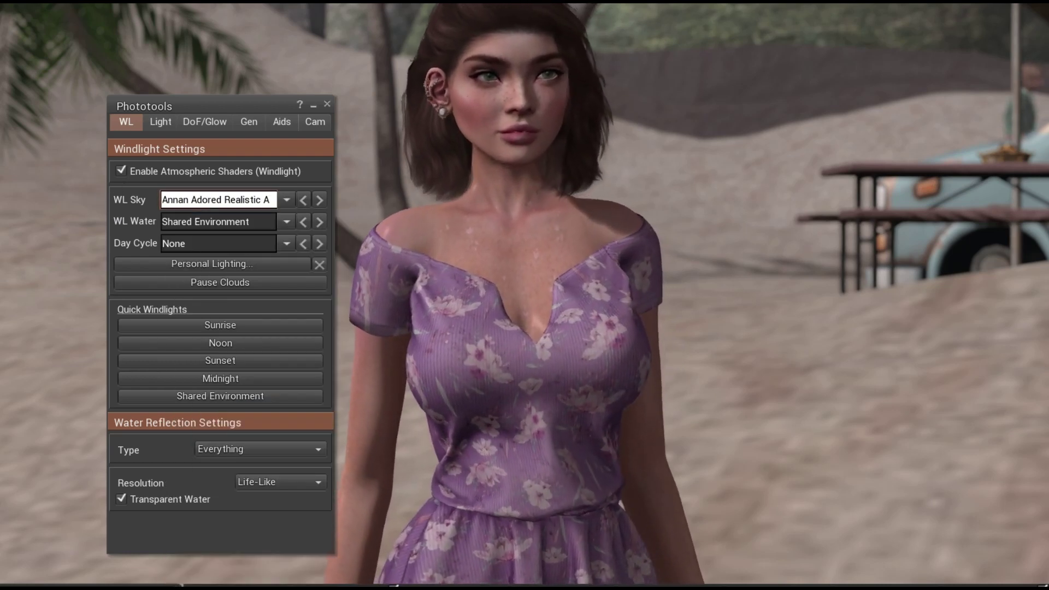
Step: Set the WL Water preset to Murky and view the water along the shoreline
{"action": "left_click", "coordinate": [287, 221]}
{"action": "left_click", "coordinate": [203, 336]}
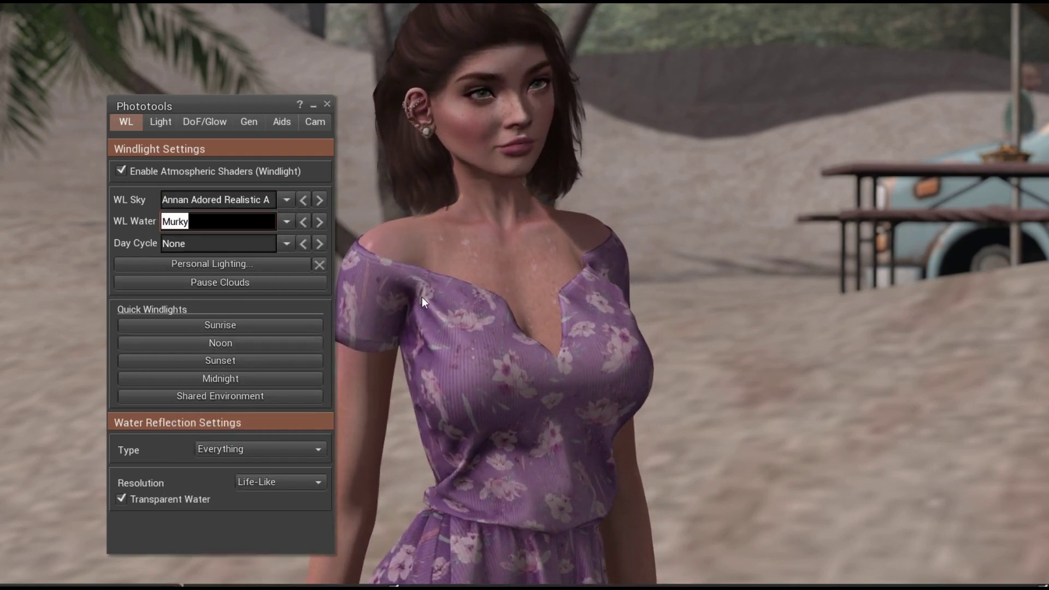
{"action": "left_click", "coordinate": [422, 296]}
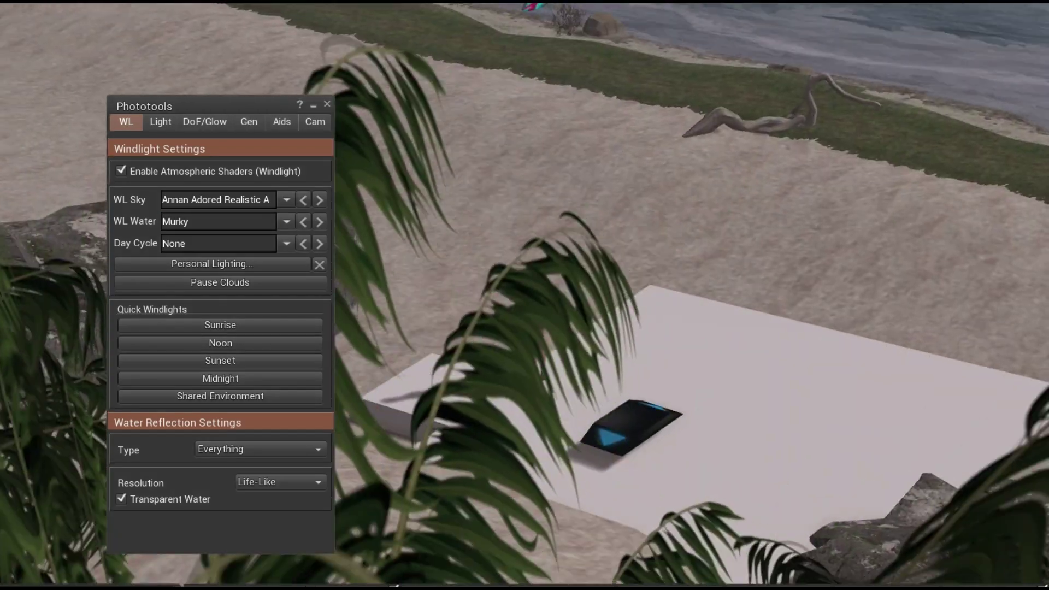
{"action": "left_click", "coordinate": [607, 202], "text": "alt"}
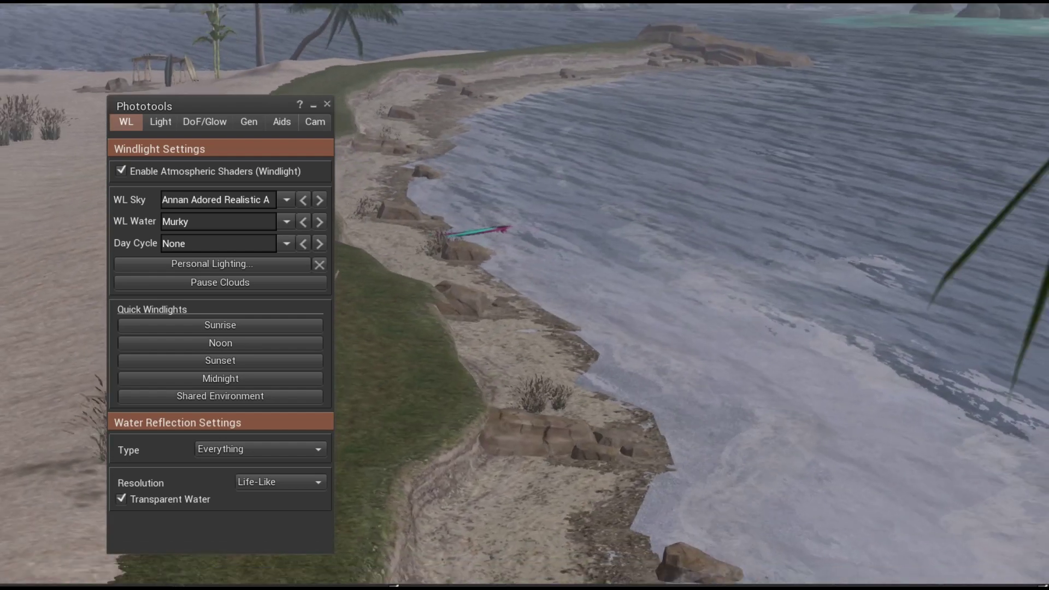
Step: Set the WL Water preset to Raymond's Water At Night, view the shoreline, and return the camera to the avatar
{"action": "mouse_move", "coordinate": [548, 290]}
{"action": "left_mouse_down"}
{"action": "mouse_move", "coordinate": [549, 344]}
{"action": "mouse_move", "coordinate": [548, 289]}
{"action": "left_mouse_up"}
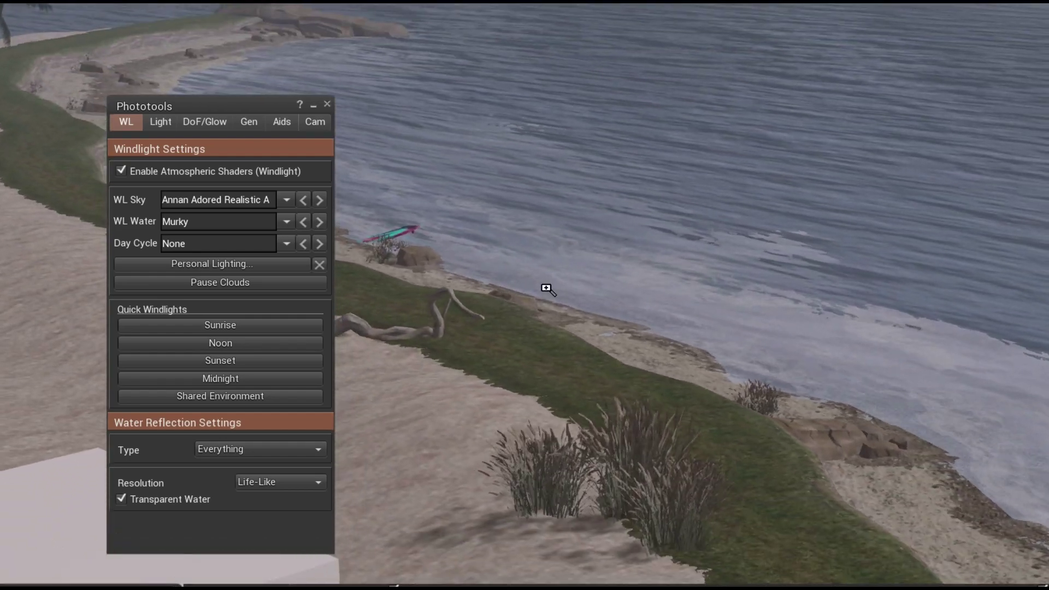
{"action": "left_click", "coordinate": [287, 221]}
{"action": "left_click", "coordinate": [225, 484]}
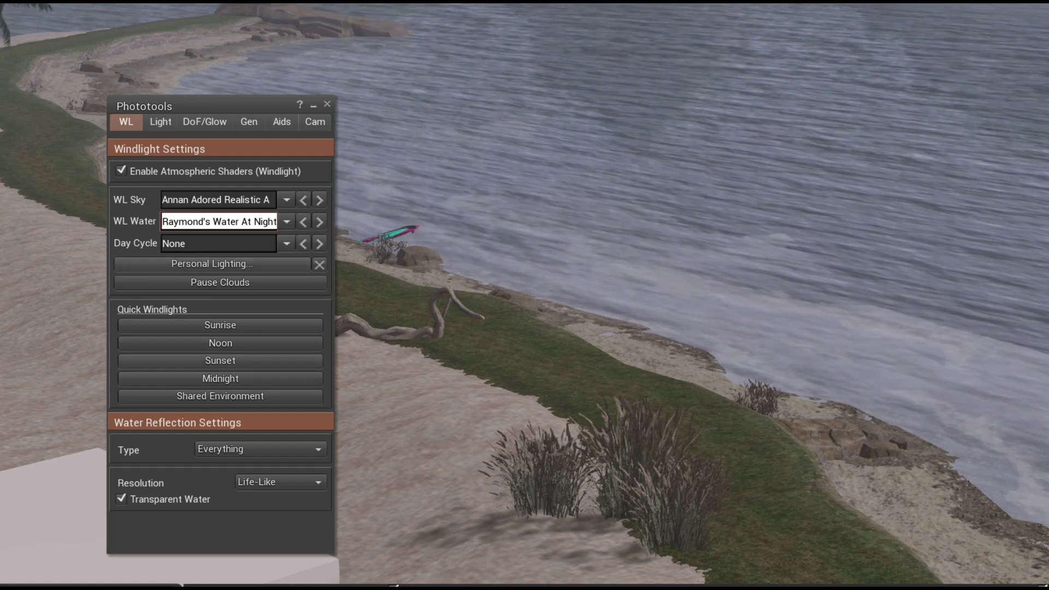
{"action": "key", "text": "Escape"}
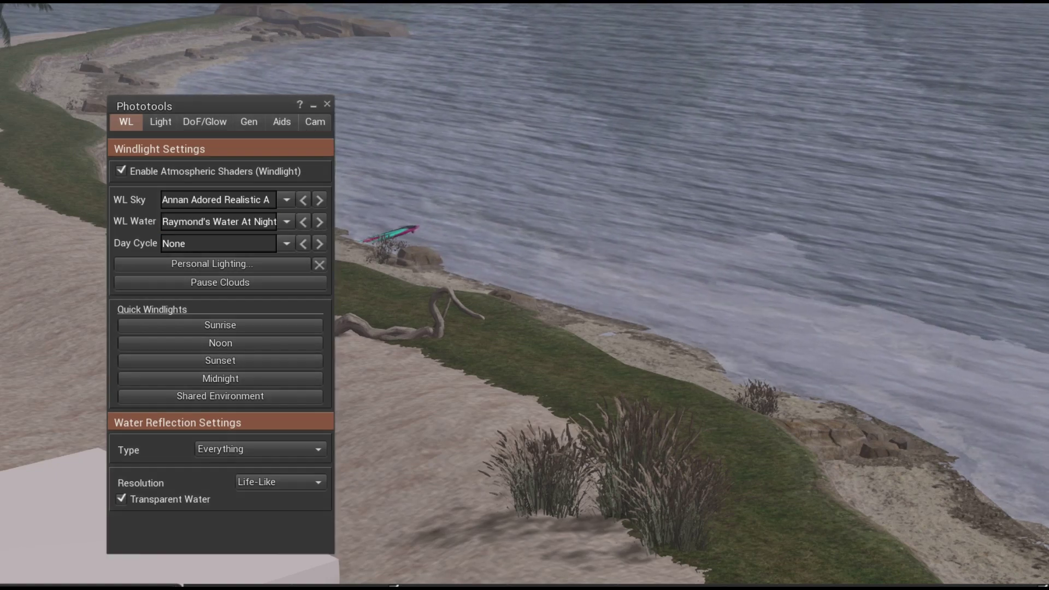
{"action": "key", "text": "Escape"}
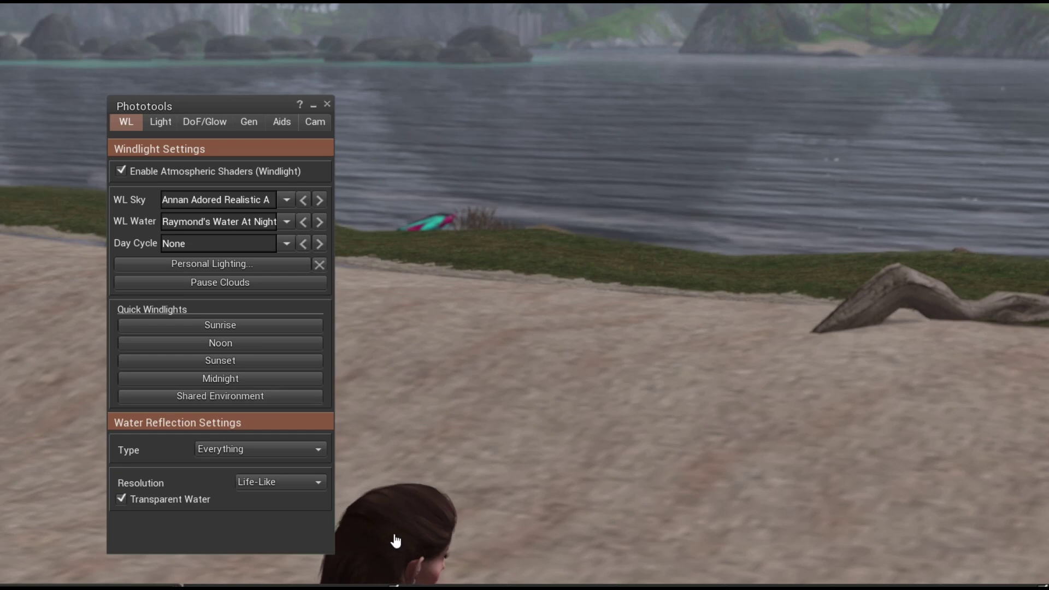
{"action": "left_click_drag", "start_coordinate": [388, 532], "coordinate": [546, 288]}
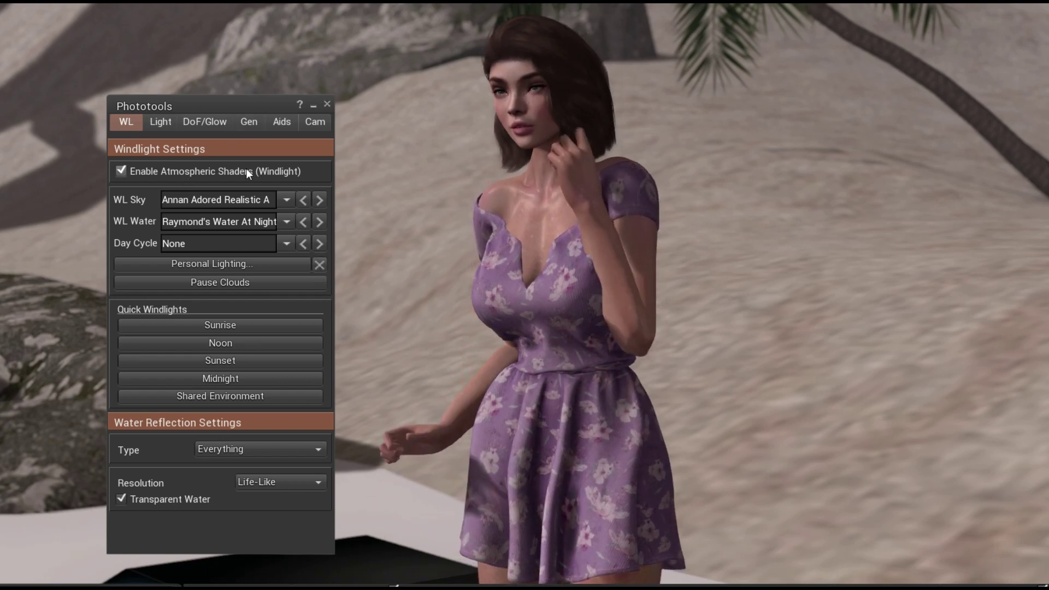
Step: Reset personal lighting to the shared environment and set the WL Sky preset to Annan Adored Realistic Ambient
{"action": "left_click", "coordinate": [320, 263]}
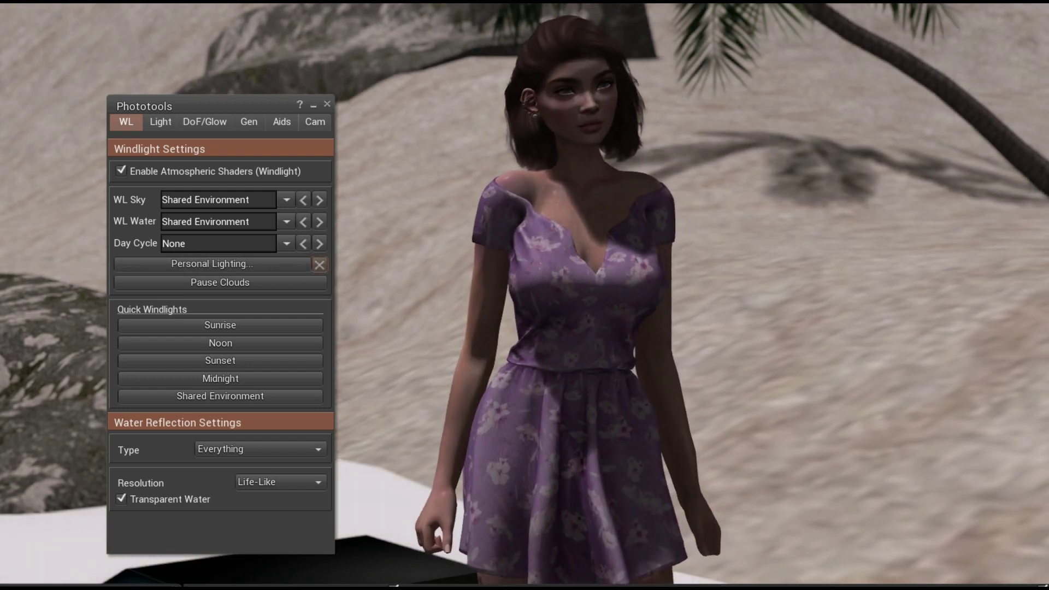
{"action": "left_click", "coordinate": [284, 200]}
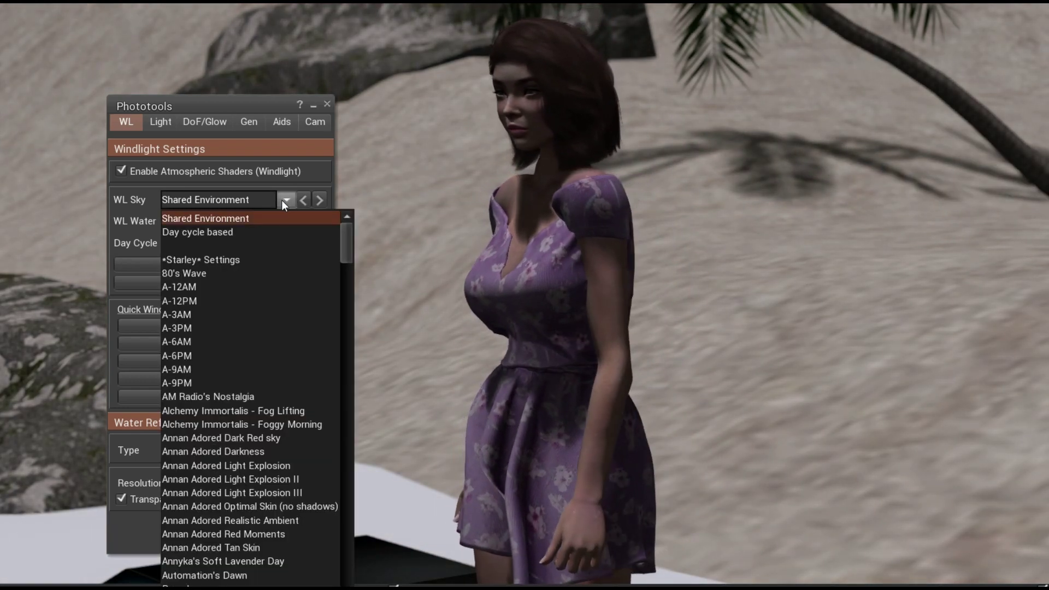
{"action": "scroll", "coordinate": [250, 352], "scroll_direction": "down", "scroll_amount": 4}
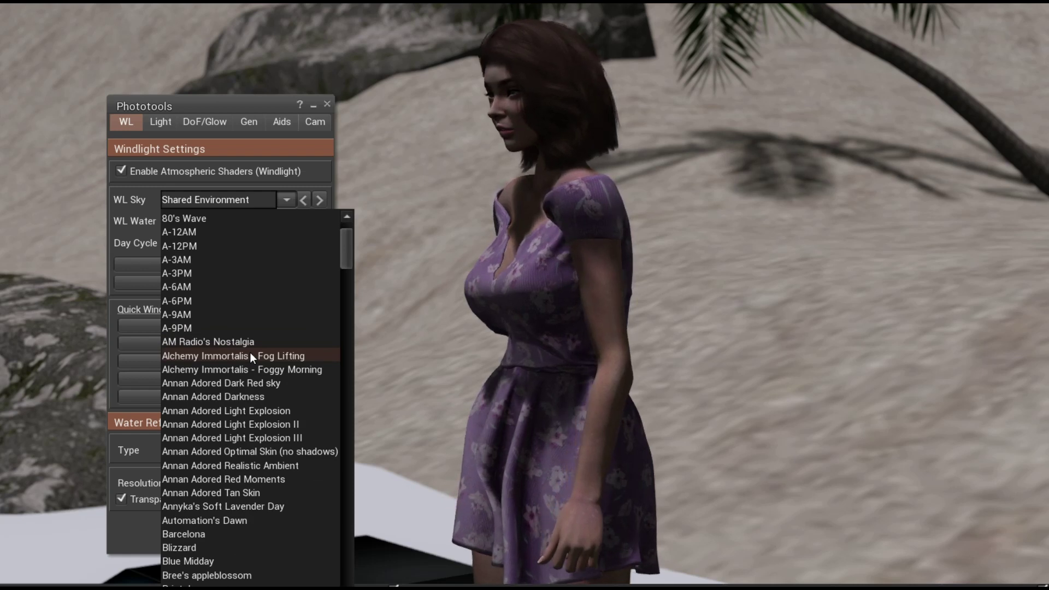
{"action": "scroll", "coordinate": [250, 353], "scroll_direction": "down", "scroll_amount": 7}
{"action": "left_click", "coordinate": [239, 367]}
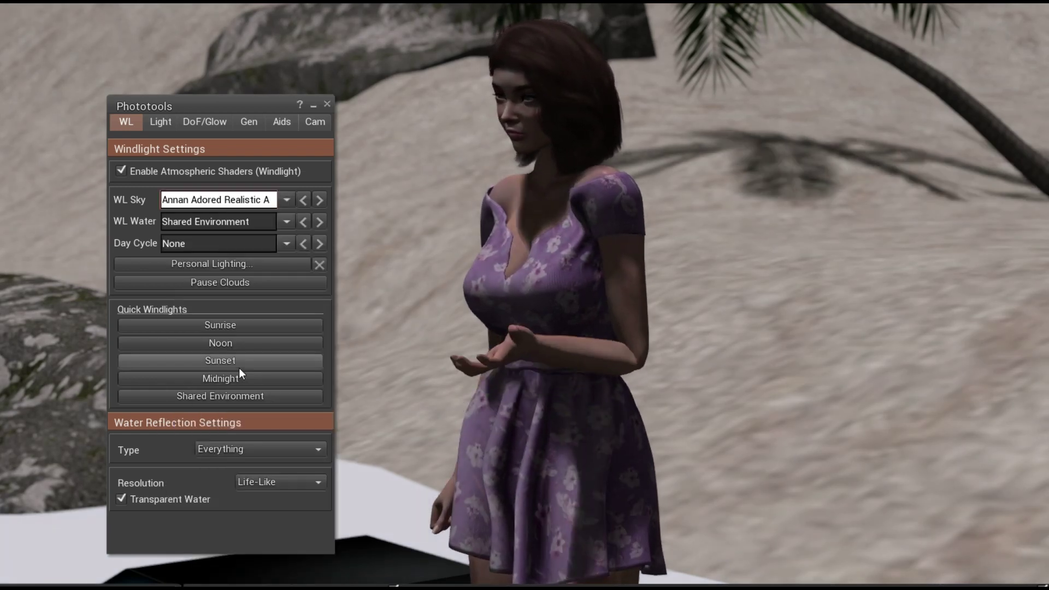
Step: In Personal Lighting, set Haze Horizon to 5.00 and Cloud Coverage to 1.00, and close the settings
{"action": "left_click", "coordinate": [239, 264]}
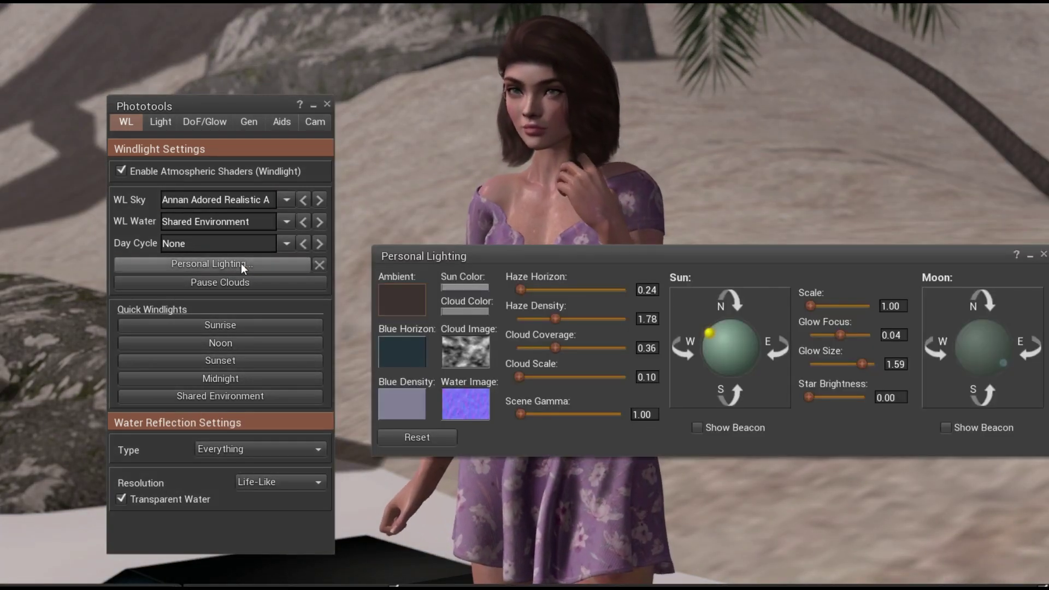
{"action": "left_click_drag", "start_coordinate": [520, 290], "coordinate": [656, 296]}
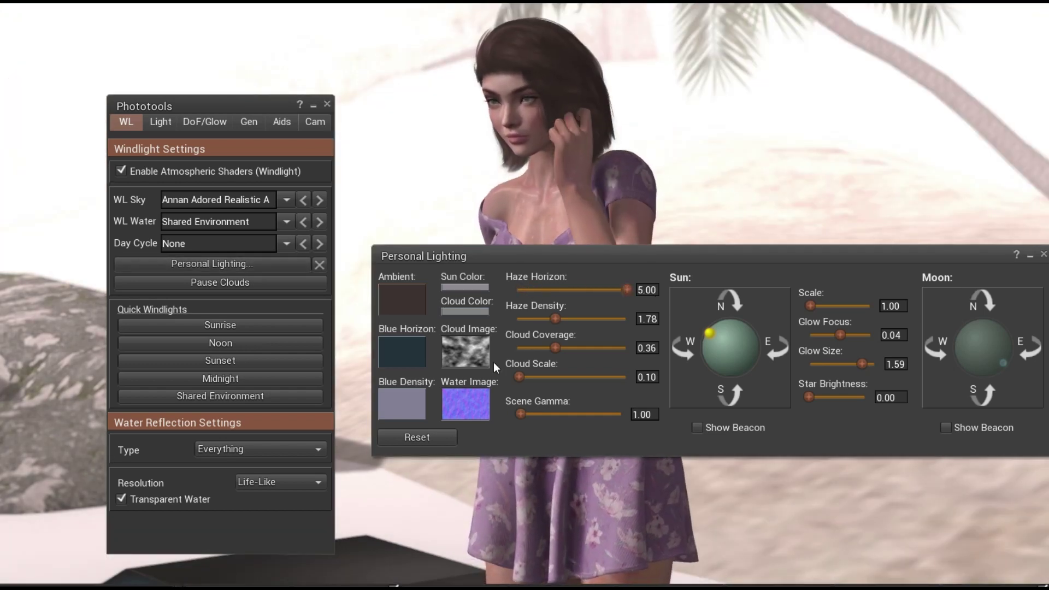
{"action": "left_click_drag", "start_coordinate": [555, 347], "coordinate": [673, 342]}
{"action": "left_click", "coordinate": [1043, 254]}
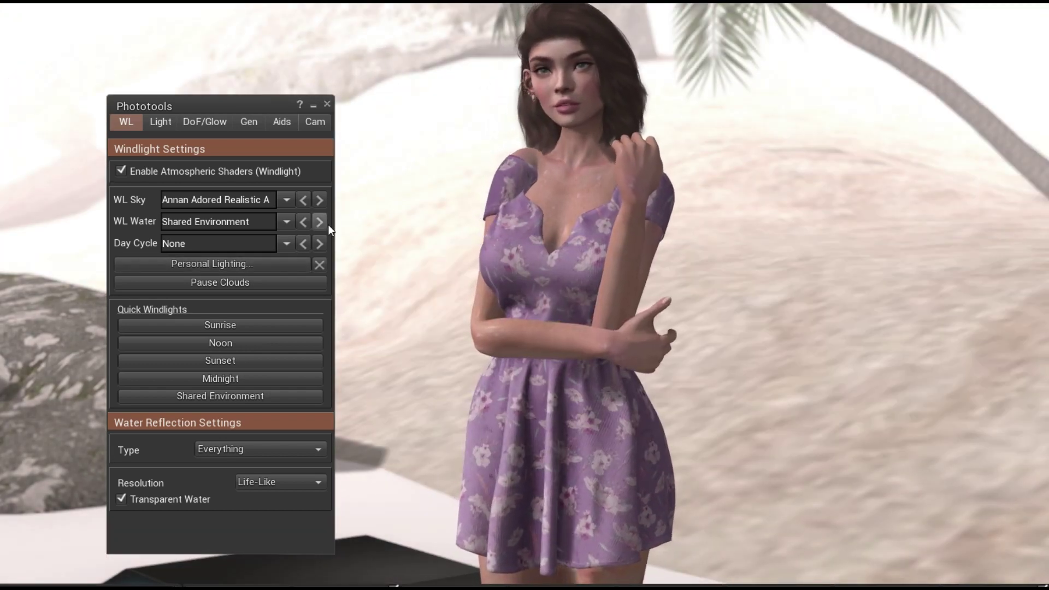
Step: Reopen Personal Lighting without Phototools, place it fully in view, and move the moon near the centre of its globe
{"action": "left_click", "coordinate": [213, 265]}
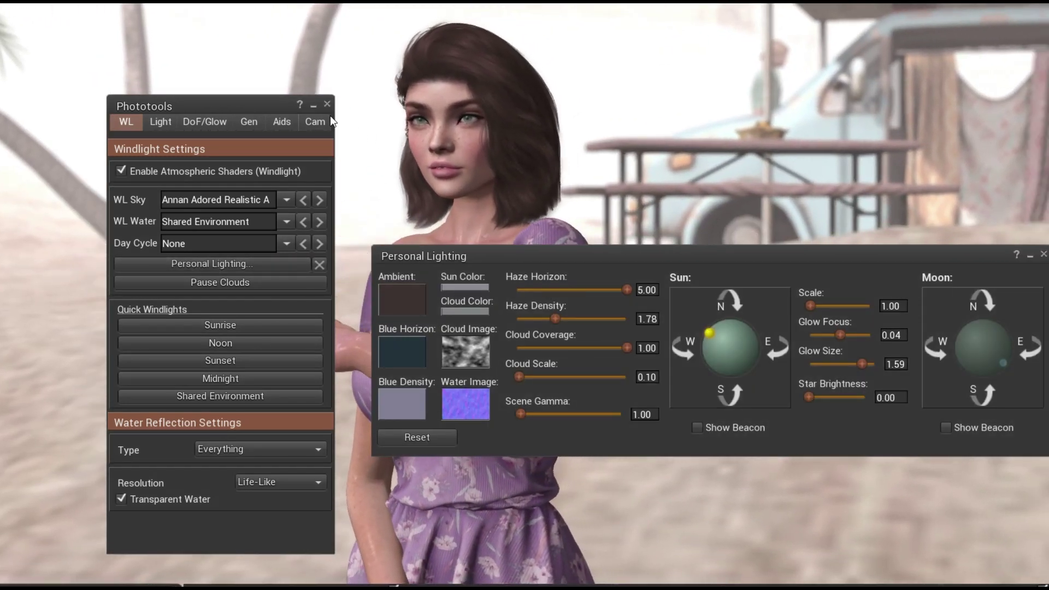
{"action": "left_click", "coordinate": [327, 104]}
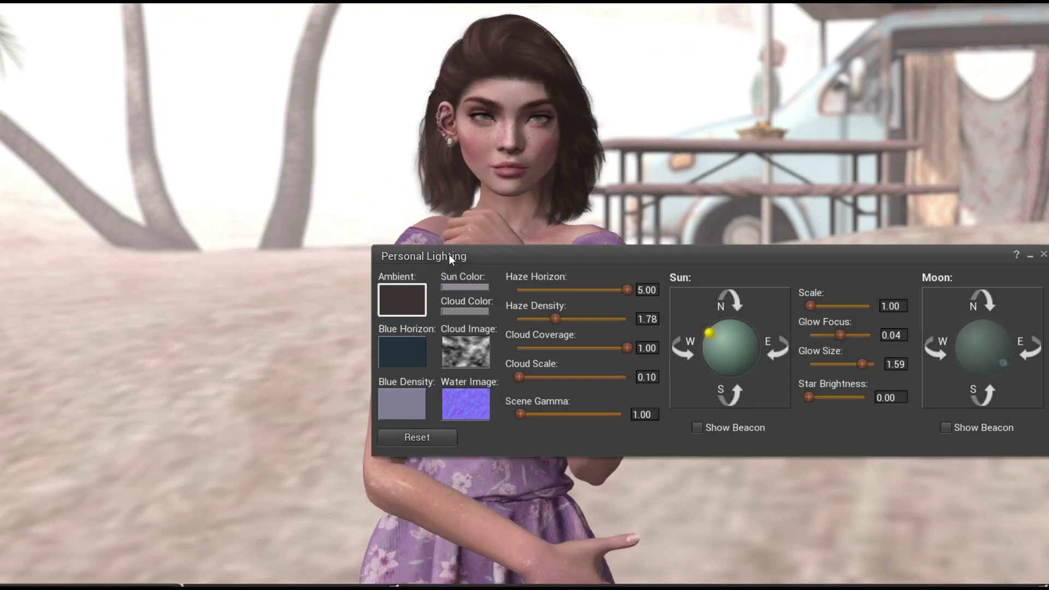
{"action": "left_click_drag", "start_coordinate": [449, 257], "coordinate": [258, 280]}
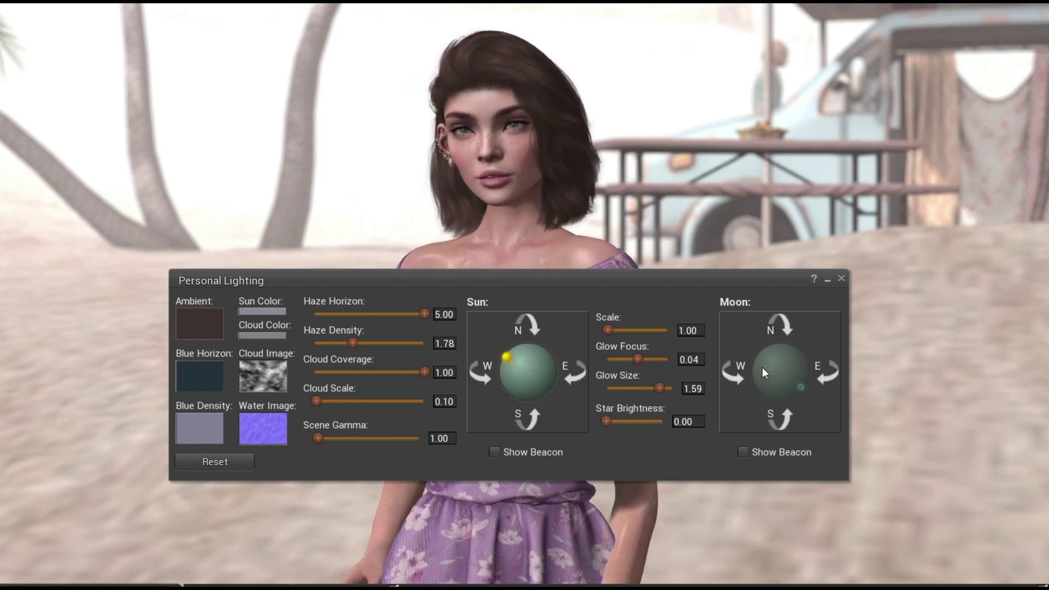
{"action": "left_click_drag", "start_coordinate": [763, 371], "coordinate": [779, 365]}
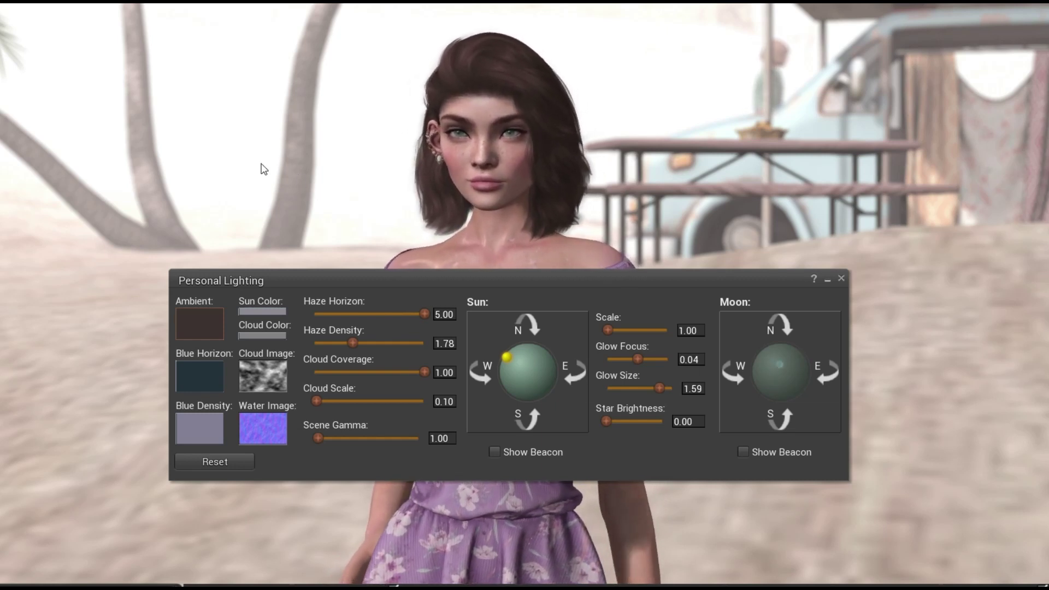
Step: Apply the Midnight environment and move the moon toward the south edge of its globe
{"action": "left_click", "coordinate": [32, 2]}
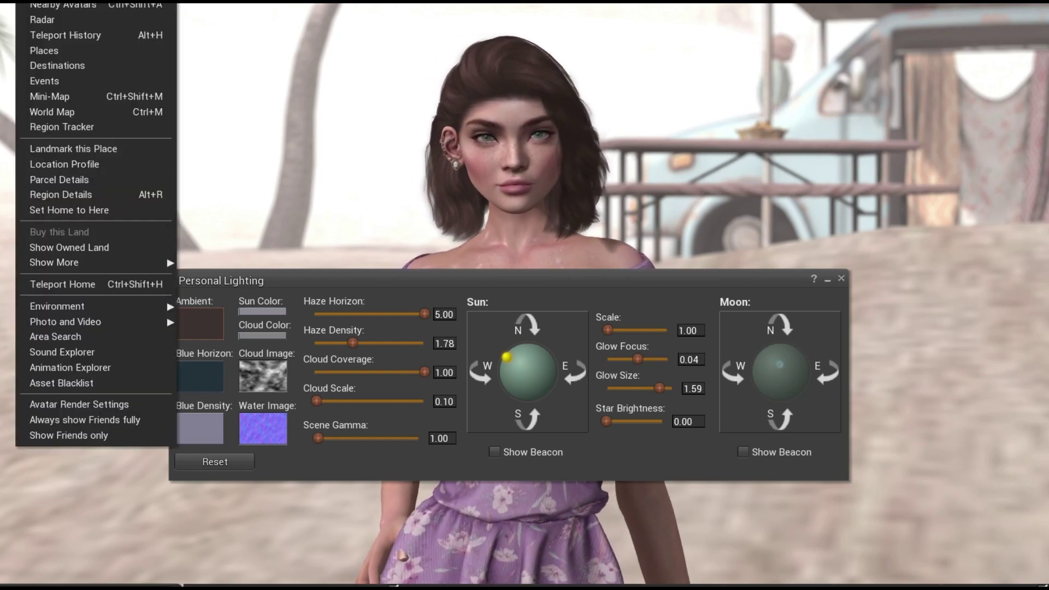
{"action": "mouse_move", "coordinate": [134, 305]}
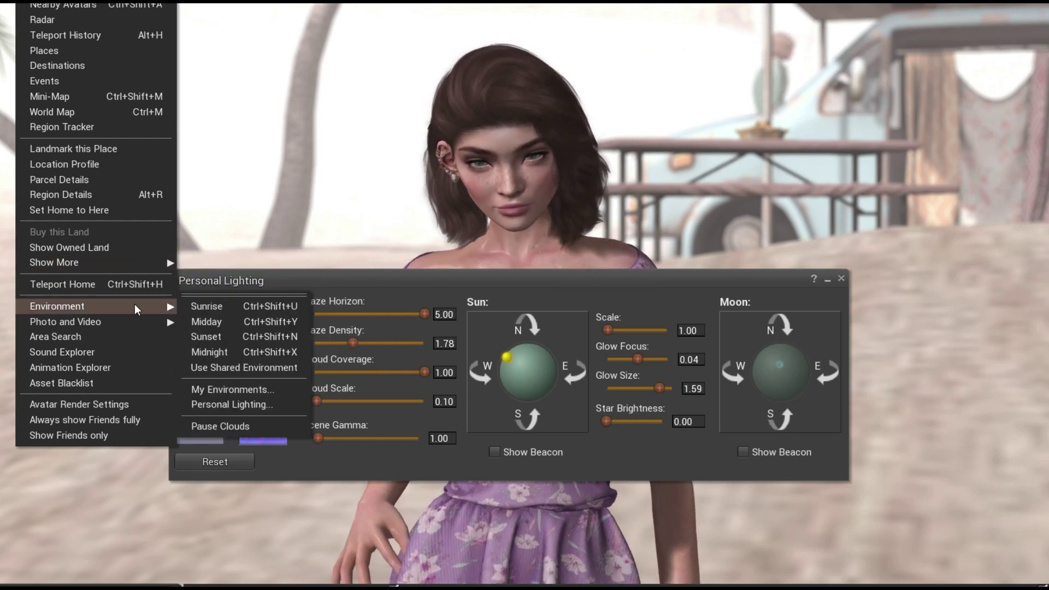
{"action": "left_click", "coordinate": [258, 352]}
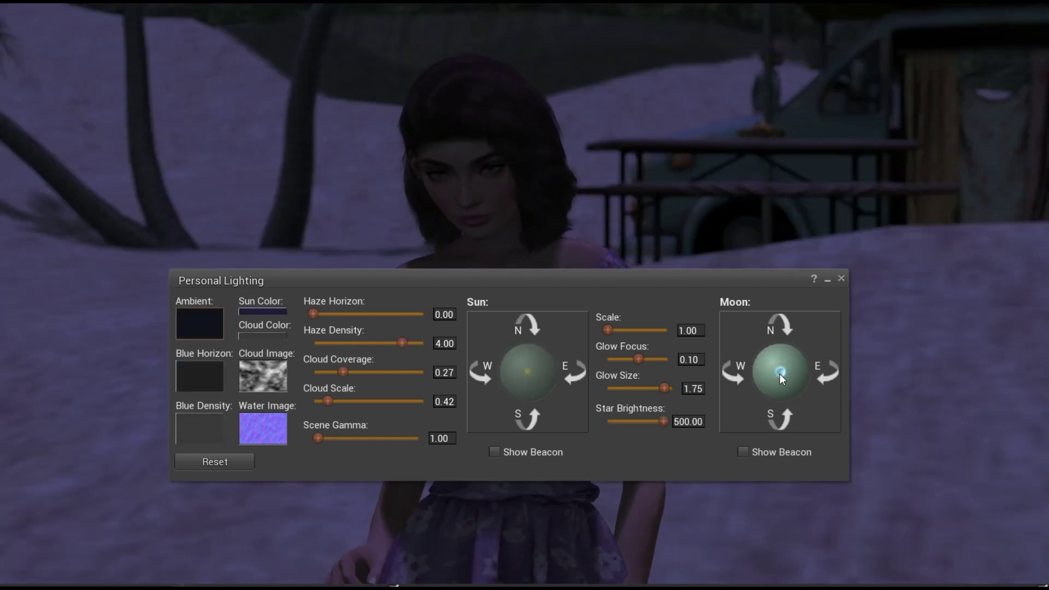
{"action": "left_click_drag", "start_coordinate": [781, 374], "coordinate": [784, 396]}
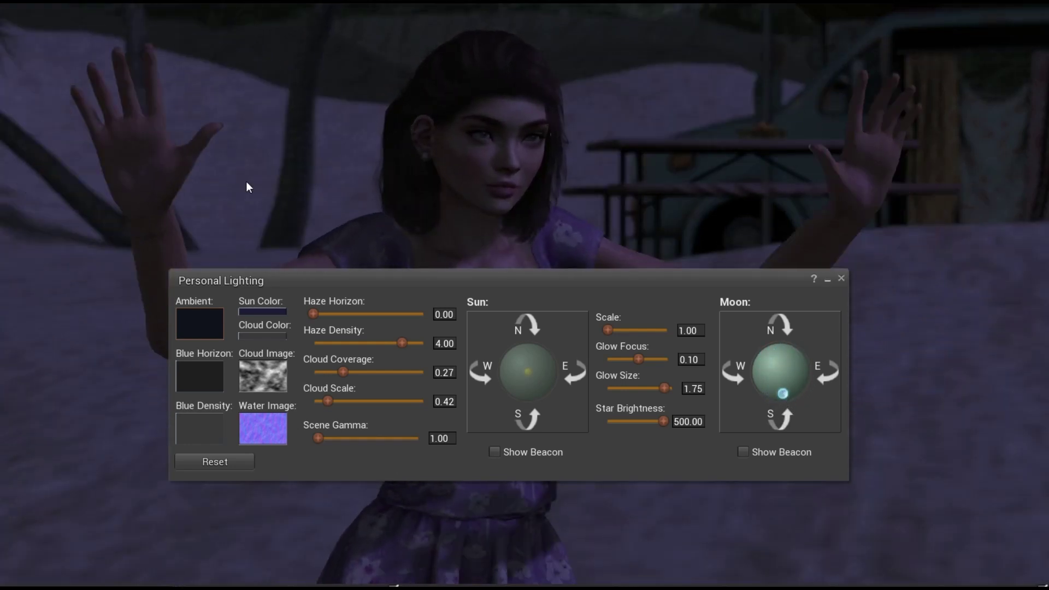
Step: Apply the Midday environment and move the sun toward the south edge of its globe
{"action": "left_click", "coordinate": [30, 2]}
{"action": "mouse_move", "coordinate": [58, 257]}
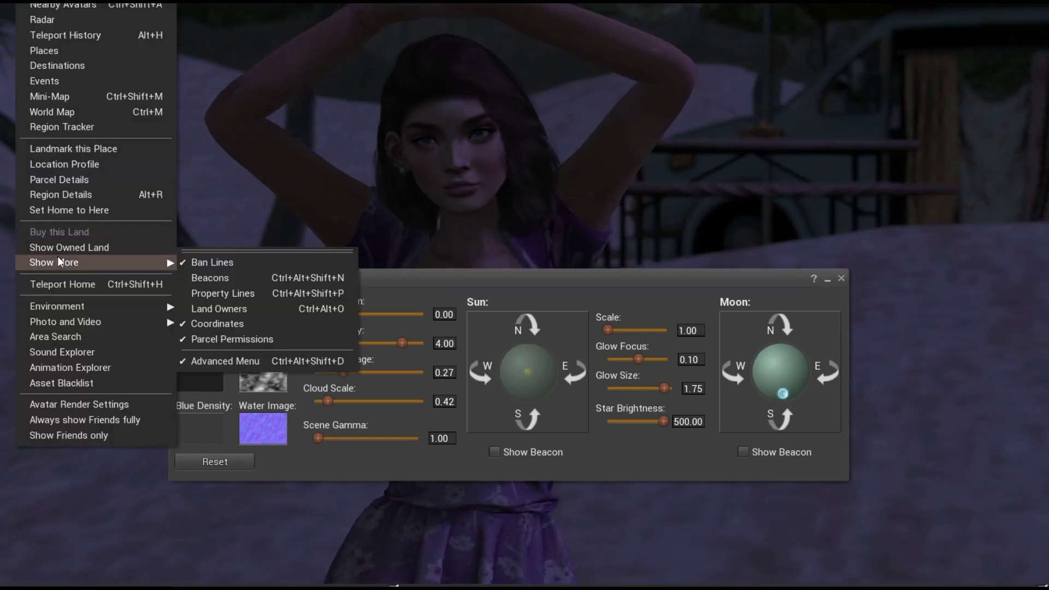
{"action": "mouse_move", "coordinate": [79, 310]}
{"action": "left_click", "coordinate": [206, 326]}
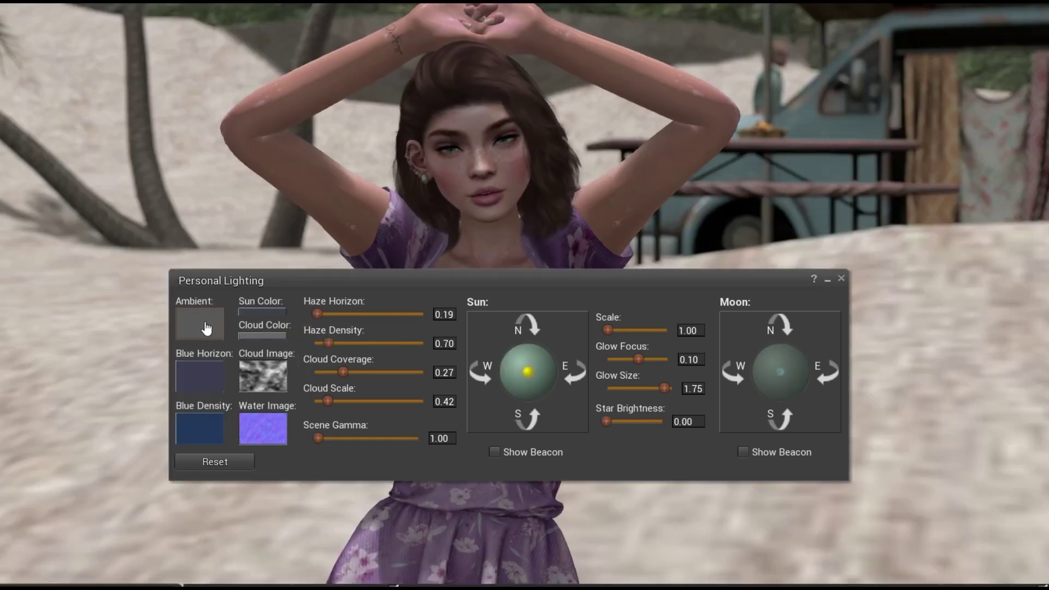
{"action": "left_click_drag", "start_coordinate": [533, 370], "coordinate": [523, 395]}
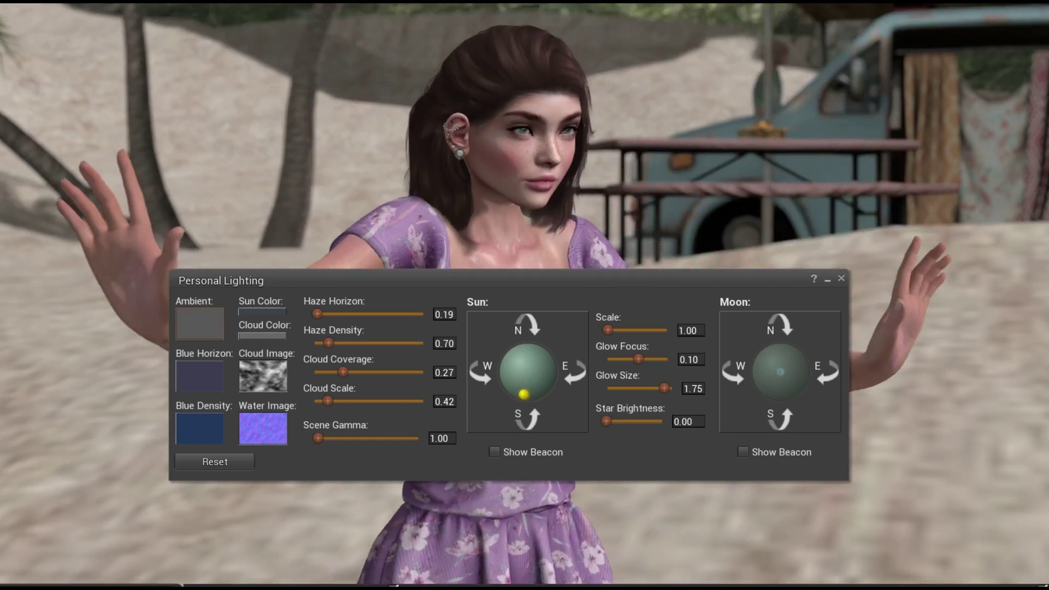
Step: Apply the Sunset environment, then move the sun to the southwest and the moon from the east toward its globe's centre
{"action": "left_click", "coordinate": [33, 1]}
{"action": "mouse_move", "coordinate": [64, 270]}
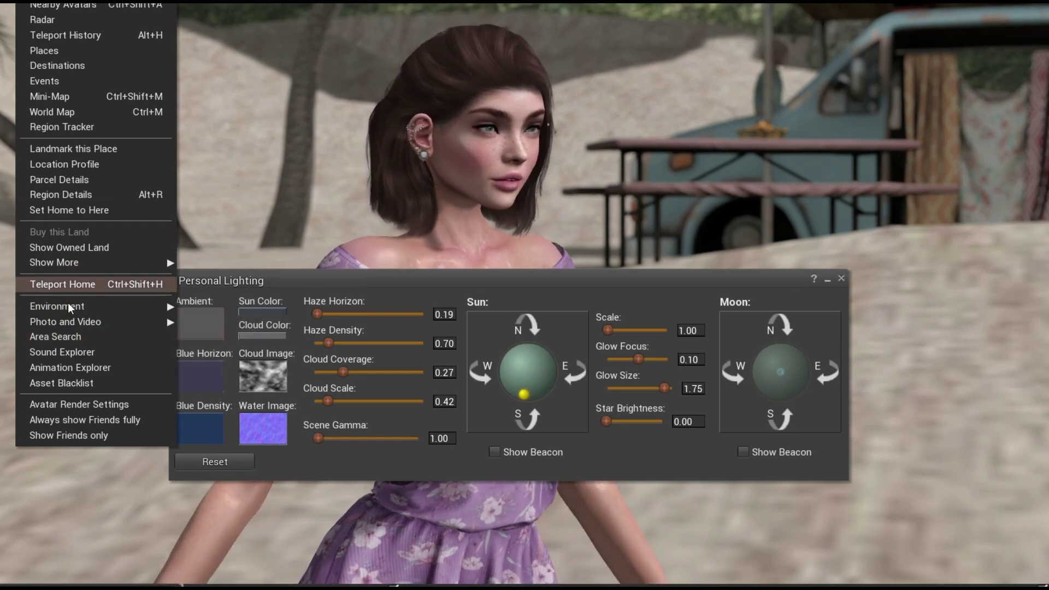
{"action": "mouse_move", "coordinate": [87, 312]}
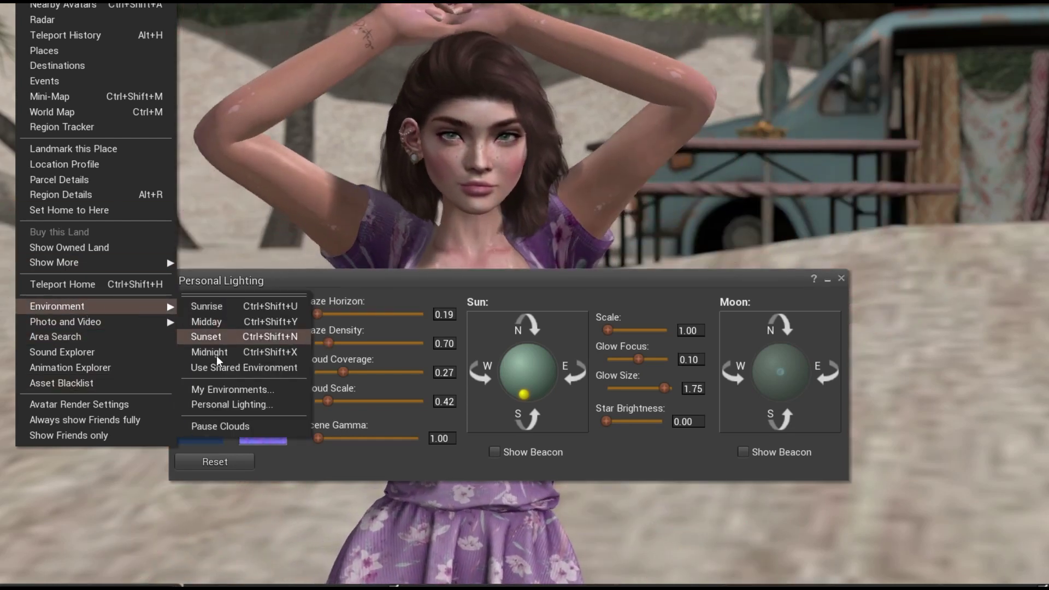
{"action": "left_click", "coordinate": [208, 337]}
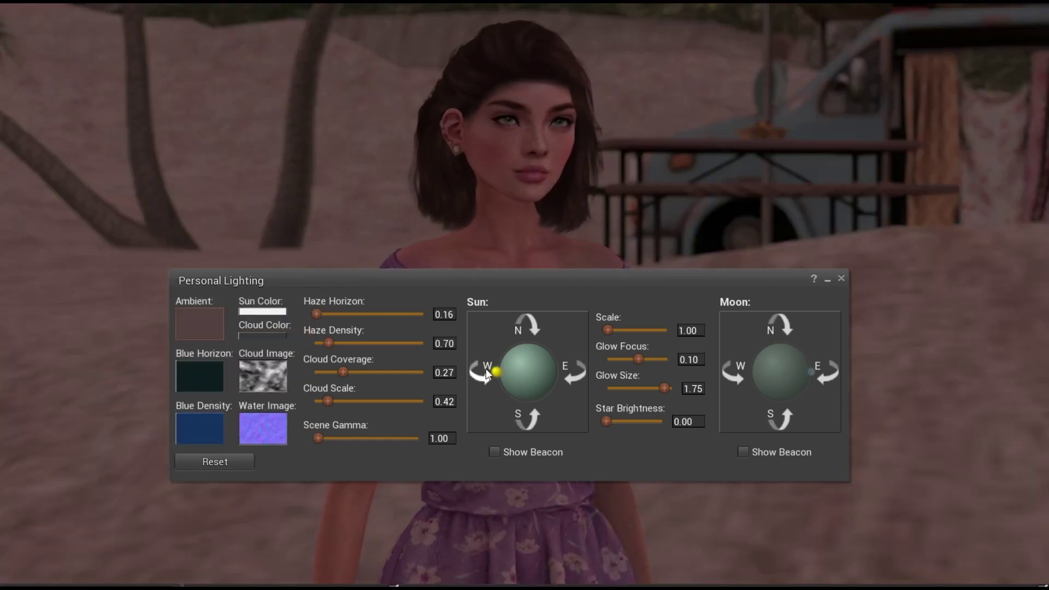
{"action": "mouse_move", "coordinate": [486, 369]}
{"action": "left_mouse_down"}
{"action": "mouse_move", "coordinate": [548, 370]}
{"action": "mouse_move", "coordinate": [504, 368]}
{"action": "mouse_move", "coordinate": [522, 350]}
{"action": "mouse_move", "coordinate": [547, 375]}
{"action": "mouse_move", "coordinate": [509, 386]}
{"action": "mouse_move", "coordinate": [536, 369]}
{"action": "mouse_move", "coordinate": [517, 395]}
{"action": "mouse_move", "coordinate": [512, 386]}
{"action": "left_mouse_up"}
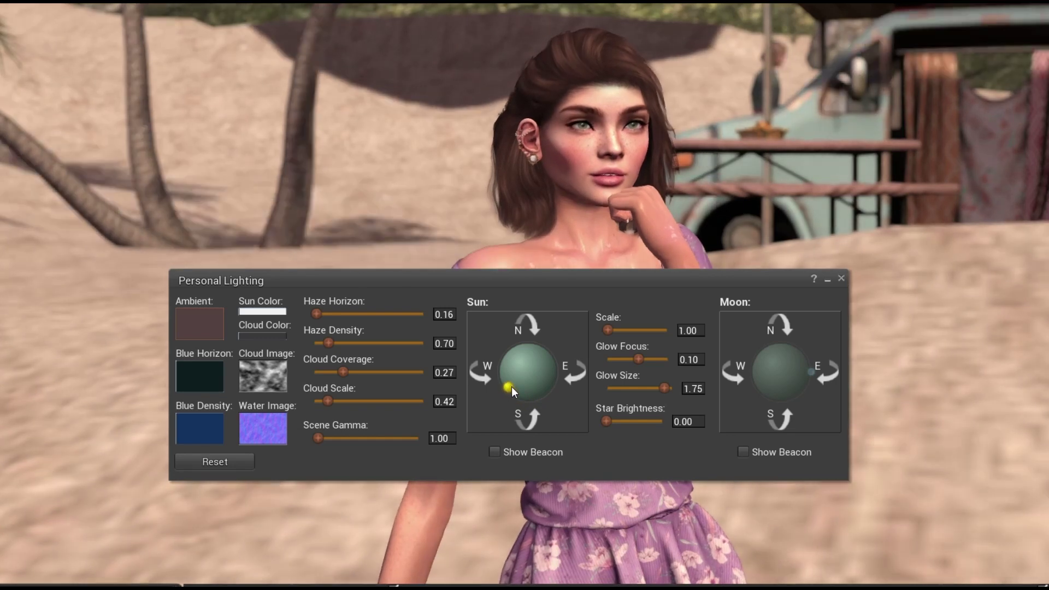
{"action": "mouse_move", "coordinate": [807, 373]}
{"action": "left_mouse_down"}
{"action": "mouse_move", "coordinate": [756, 364]}
{"action": "mouse_move", "coordinate": [786, 401]}
{"action": "mouse_move", "coordinate": [789, 378]}
{"action": "left_mouse_up"}
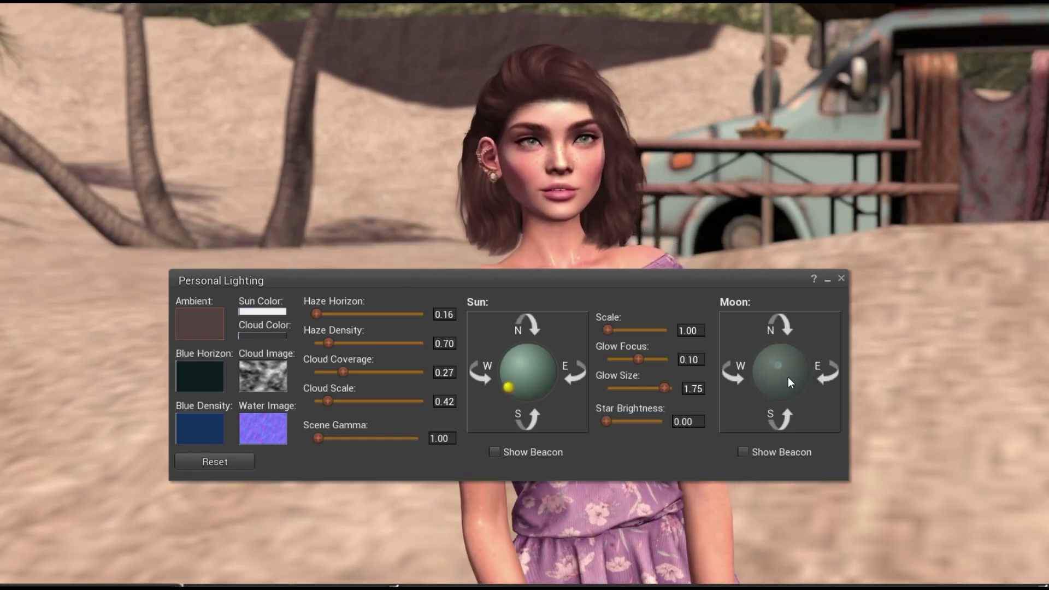
Step: Show the sun beacon, move Personal Lighting clear of the avatar, and try sun positions in the north and near the globe's centre
{"action": "left_click", "coordinate": [497, 452]}
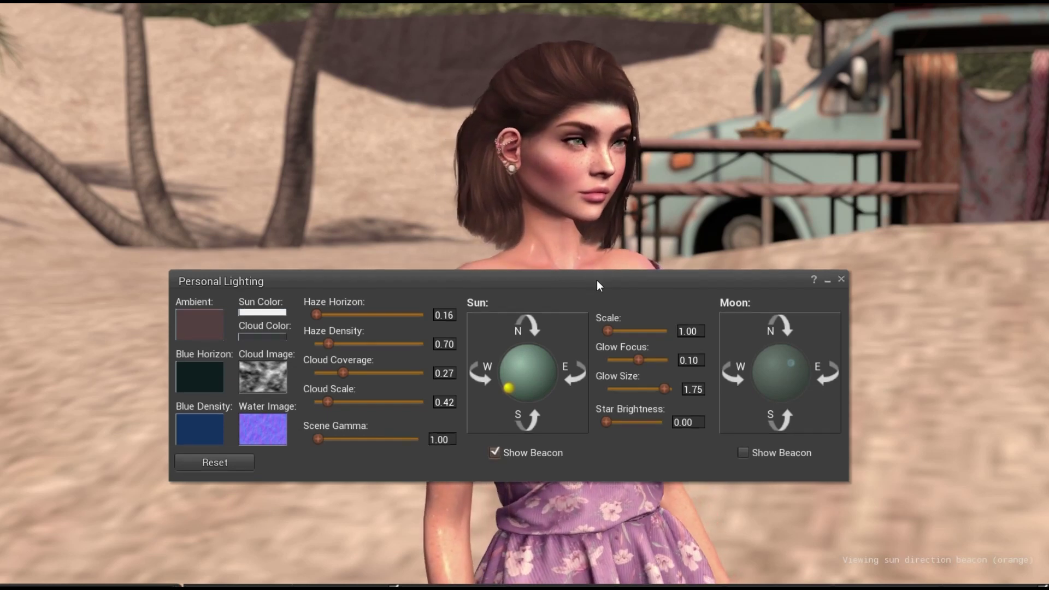
{"action": "left_click_drag", "start_coordinate": [597, 280], "coordinate": [1048, 338]}
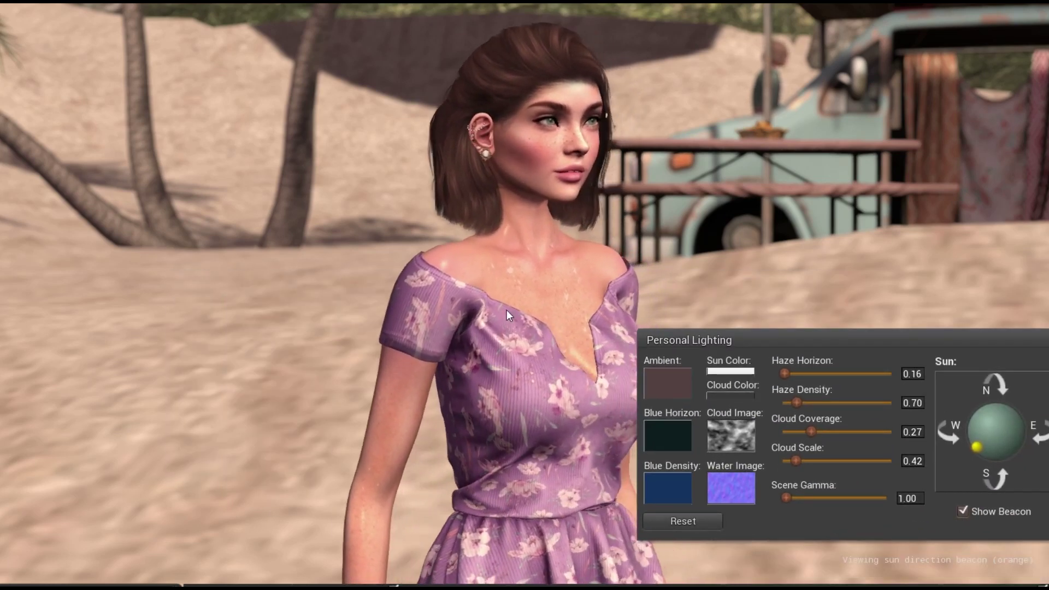
{"action": "mouse_move", "coordinate": [976, 450]}
{"action": "left_mouse_down"}
{"action": "mouse_move", "coordinate": [1020, 388]}
{"action": "mouse_move", "coordinate": [998, 405]}
{"action": "left_mouse_up"}
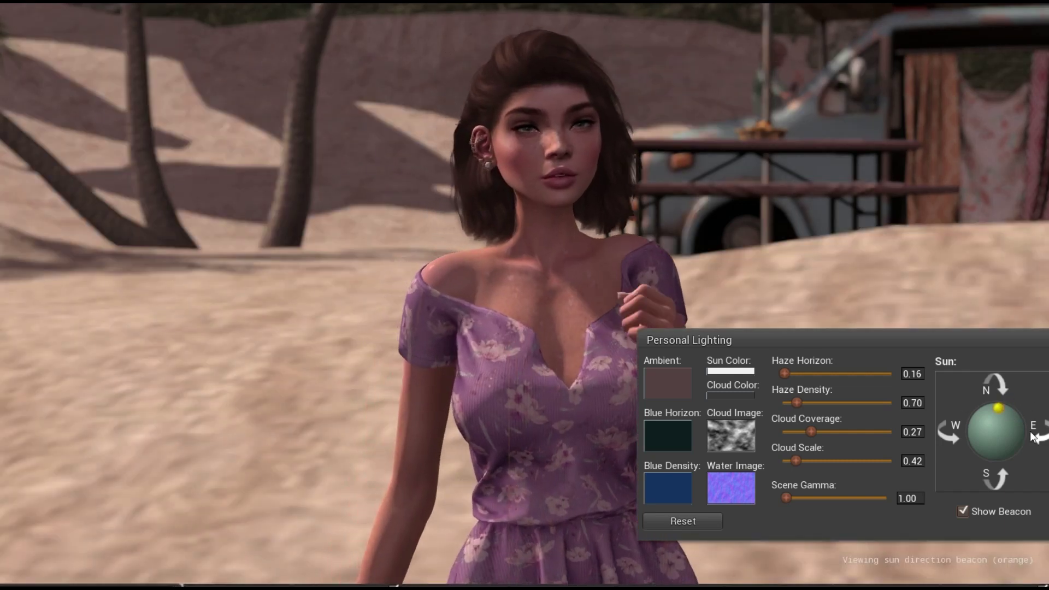
{"action": "mouse_move", "coordinate": [1033, 437]}
{"action": "left_mouse_down"}
{"action": "mouse_move", "coordinate": [1017, 454]}
{"action": "mouse_move", "coordinate": [1004, 442]}
{"action": "mouse_move", "coordinate": [1020, 454]}
{"action": "mouse_move", "coordinate": [999, 444]}
{"action": "left_mouse_up"}
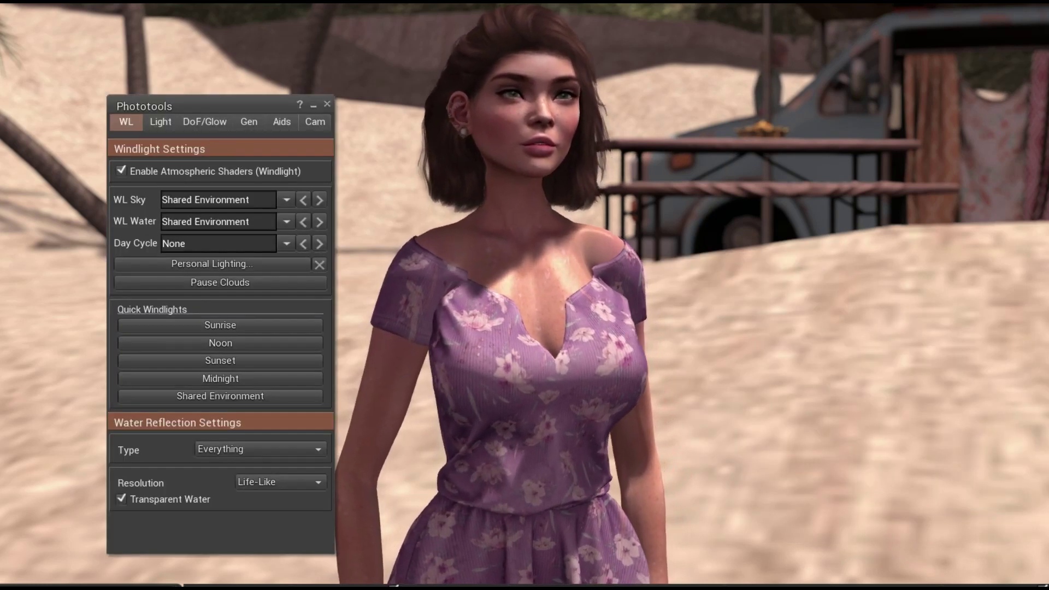
Step: Apply the Annan Adored Realistic Ambient sky preset to the scene
{"action": "left_click", "coordinate": [287, 200]}
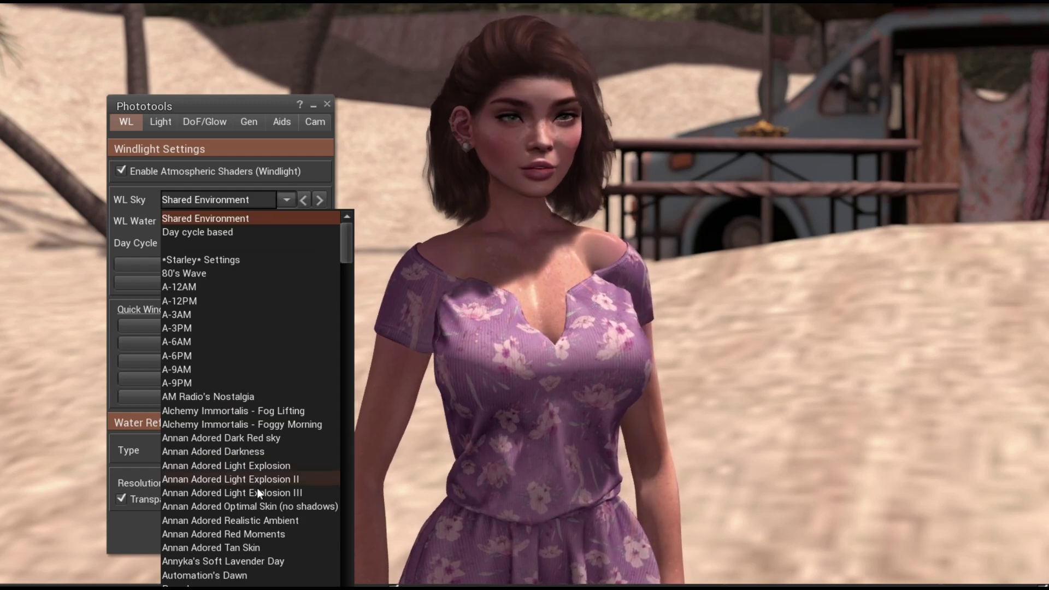
{"action": "left_click", "coordinate": [263, 509]}
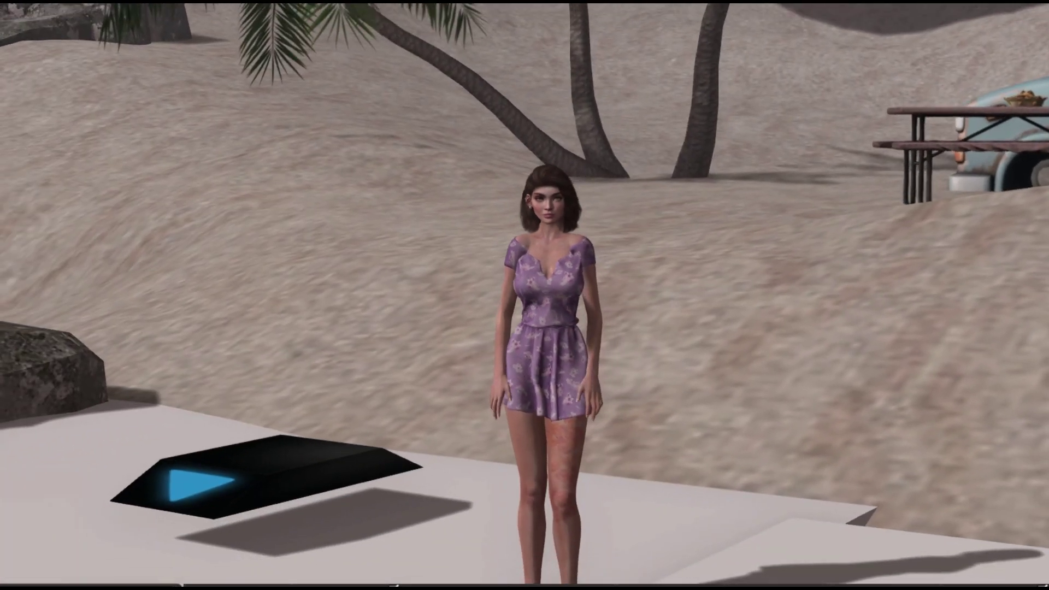
Step: Search the inventory for "fx" and place the FOXCITY SkinFX Sun & Sea light on the platform near the avatar
{"action": "key", "text": "ctrl+i"}
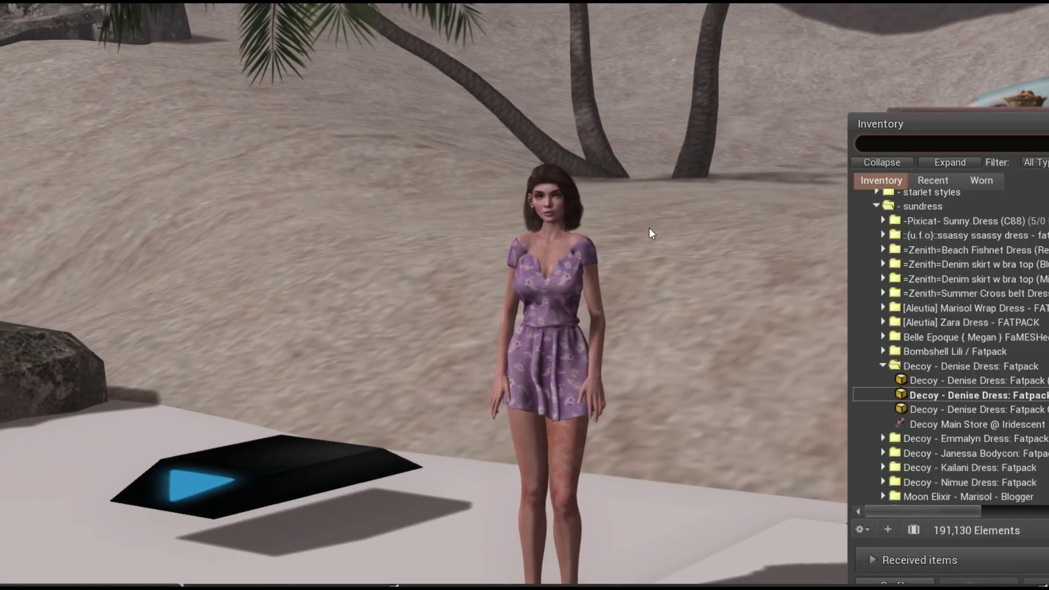
{"action": "type", "text": "fx"}
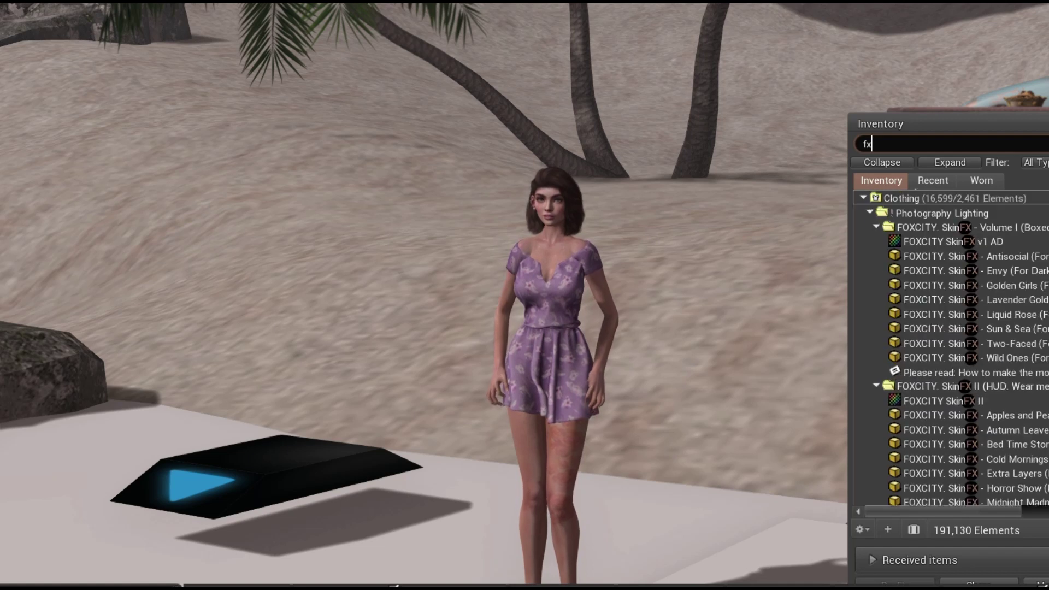
{"action": "right_click", "coordinate": [605, 504]}
{"action": "left_click", "coordinate": [642, 534]}
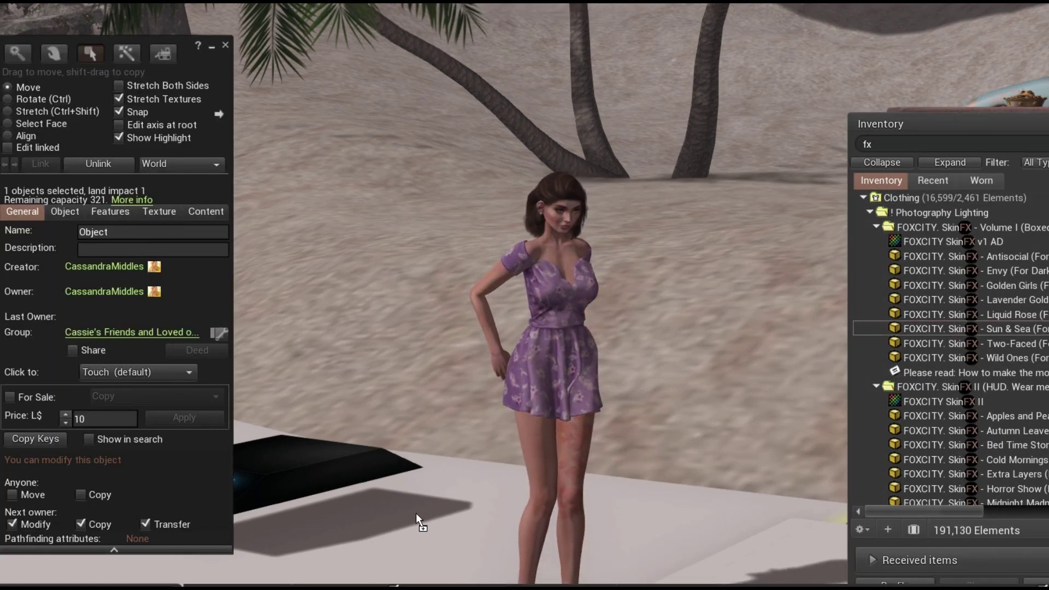
{"action": "left_click_drag", "start_coordinate": [415, 513], "coordinate": [416, 549]}
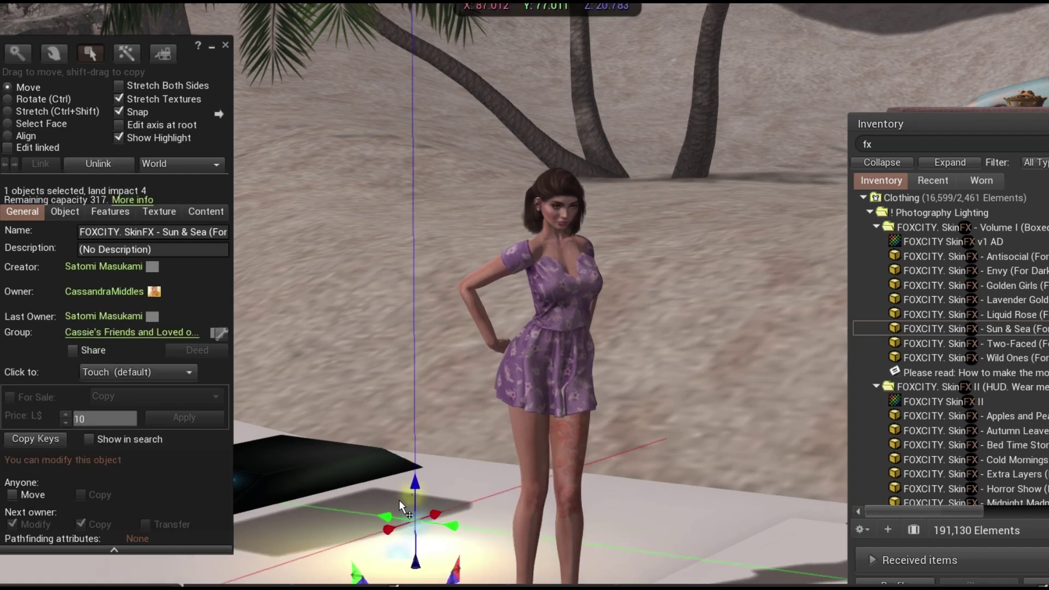
Step: Raise the Sun & Sea light from the platform to beside the avatar's upper body and check its effect up close
{"action": "left_click_drag", "start_coordinate": [416, 482], "coordinate": [447, 294]}
{"action": "scroll", "coordinate": [584, 319], "scroll_direction": "up", "scroll_amount": 8}
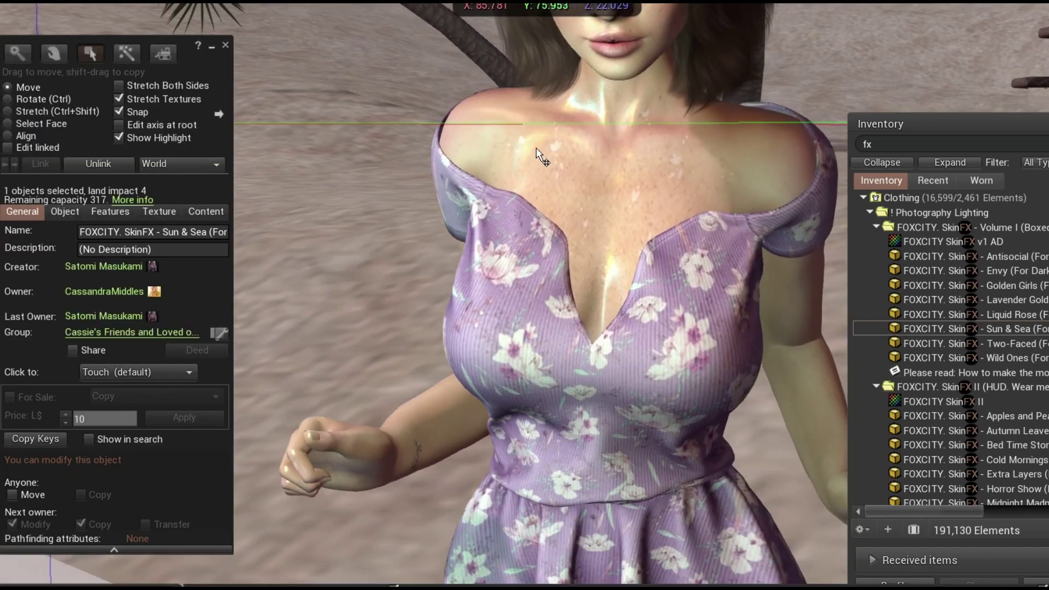
{"action": "left_click_drag", "start_coordinate": [491, 154], "coordinate": [306, 183]}
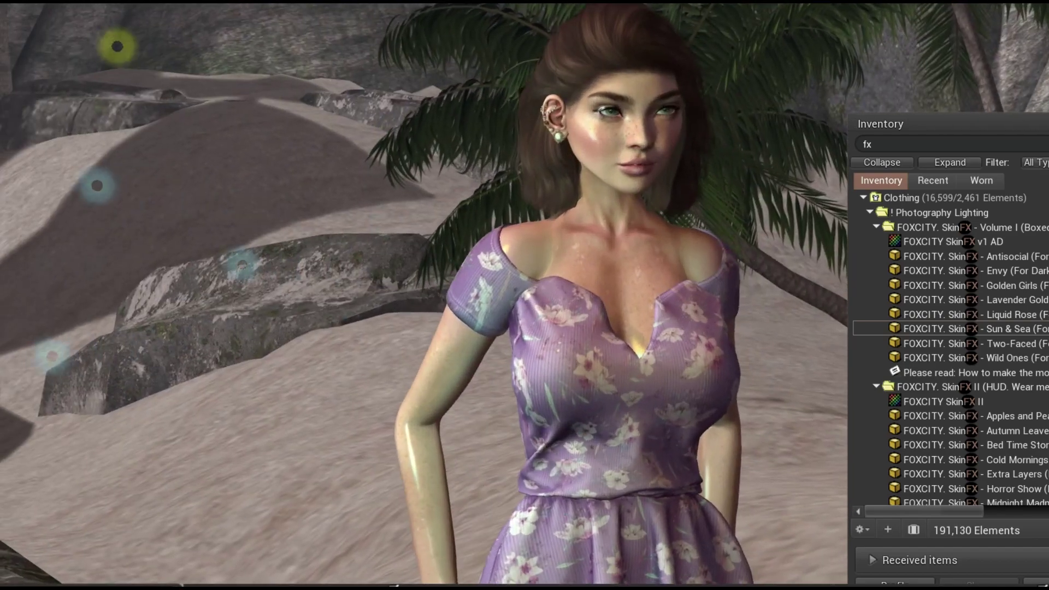
{"action": "mouse_move", "coordinate": [547, 293]}
{"action": "left_mouse_down"}
{"action": "mouse_move", "coordinate": [547, 355]}
{"action": "mouse_move", "coordinate": [538, 333]}
{"action": "mouse_move", "coordinate": [563, 306]}
{"action": "mouse_move", "coordinate": [546, 293]}
{"action": "left_mouse_up"}
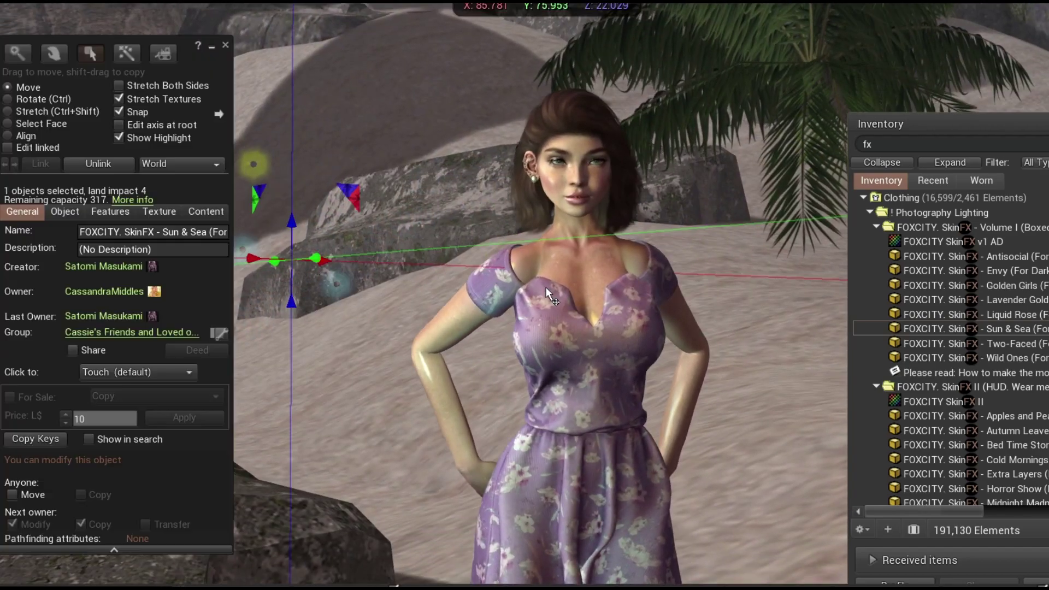
Step: Try the Sun & Sea light at lower, closer and farther positions beside the avatar, and delete it
{"action": "left_click_drag", "start_coordinate": [290, 218], "coordinate": [251, 485]}
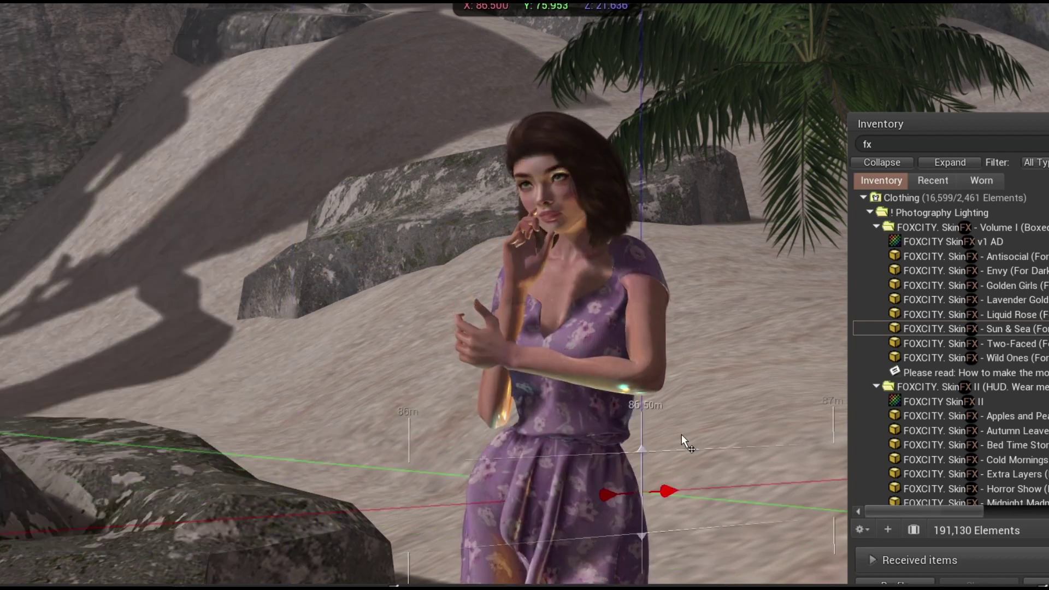
{"action": "left_click_drag", "start_coordinate": [680, 434], "coordinate": [458, 425]}
{"action": "left_click_drag", "start_coordinate": [407, 473], "coordinate": [391, 309]}
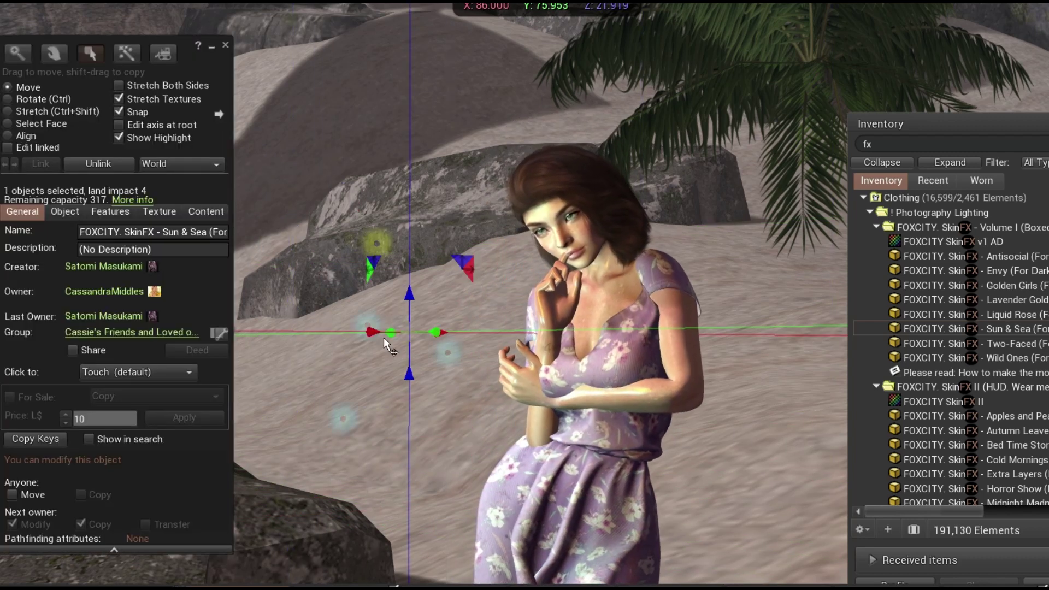
{"action": "left_click_drag", "start_coordinate": [436, 334], "coordinate": [303, 326]}
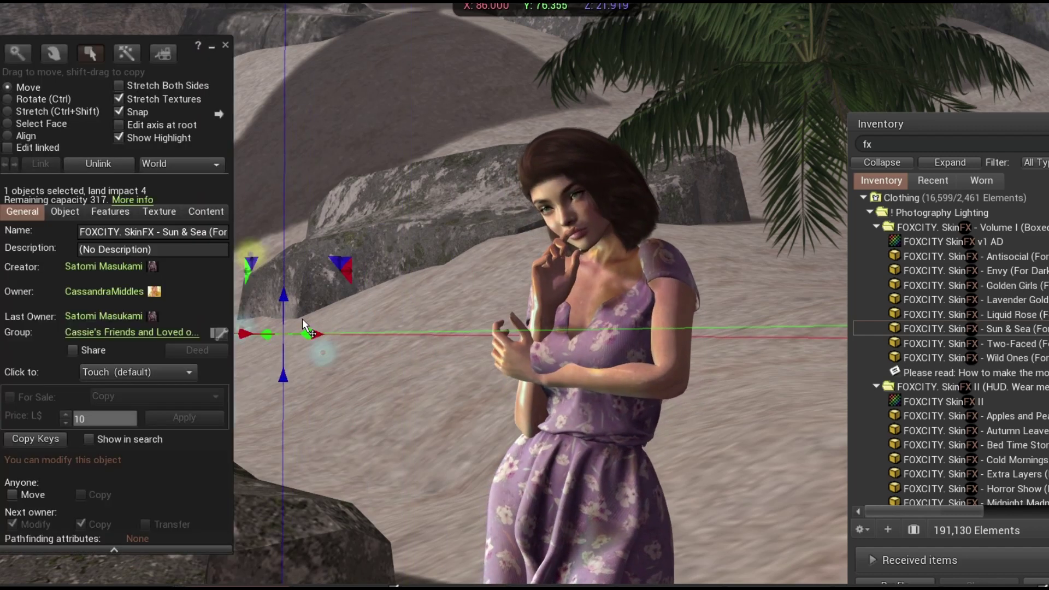
{"action": "key", "text": "Delete"}
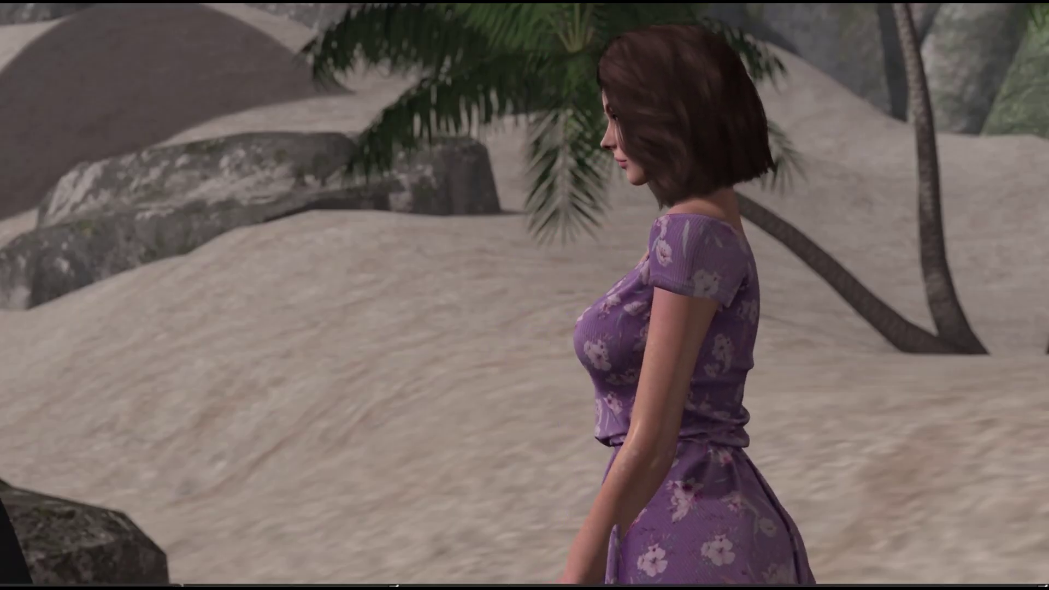
Step: Bring up the Personal Lighting window from Phototools and close Phototools
{"action": "key", "text": "alt+shift+p"}
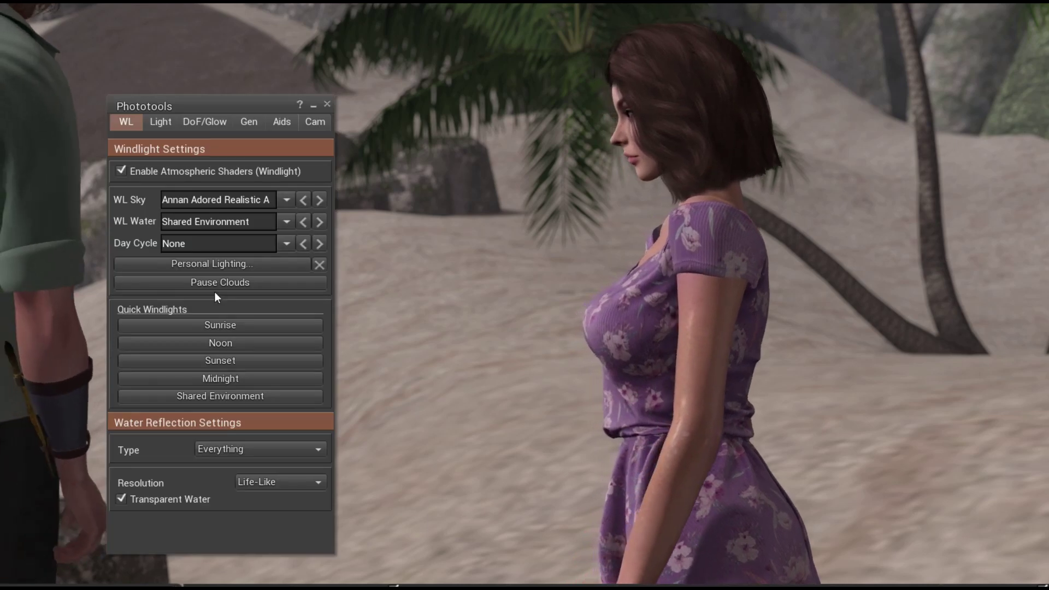
{"action": "left_click", "coordinate": [225, 264]}
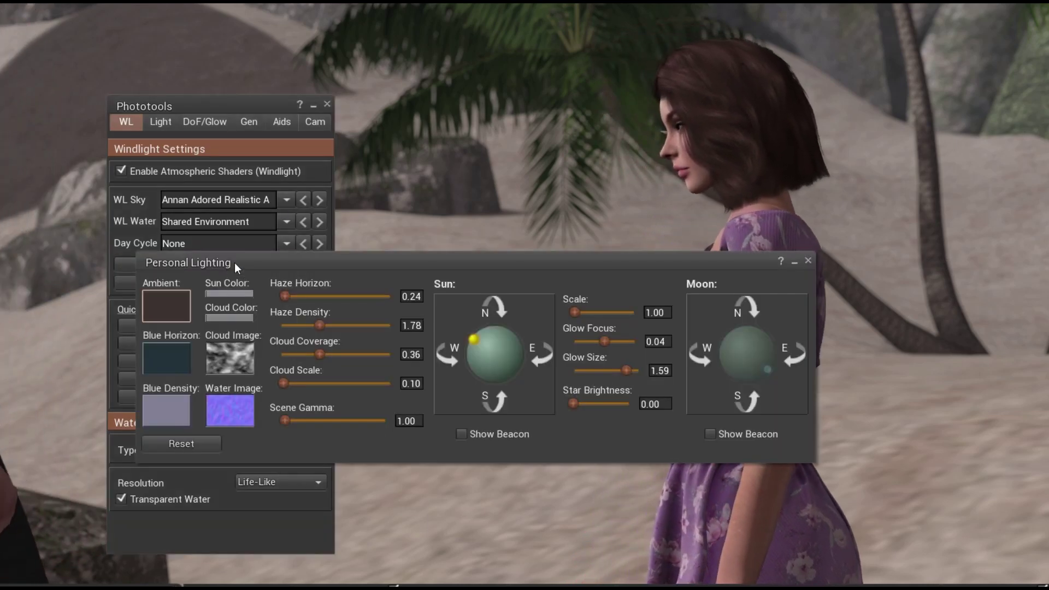
{"action": "left_click", "coordinate": [327, 104]}
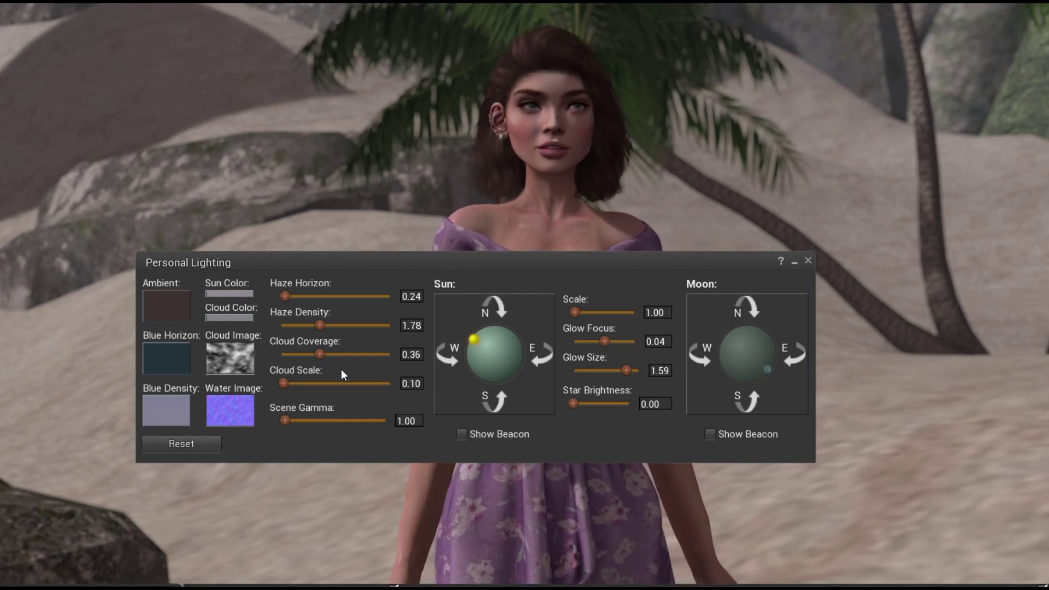
Step: Try green and reddish ambient colours for the lighting, and confirm a dark muted red of RGB 79, 58, 58
{"action": "left_click", "coordinate": [174, 307]}
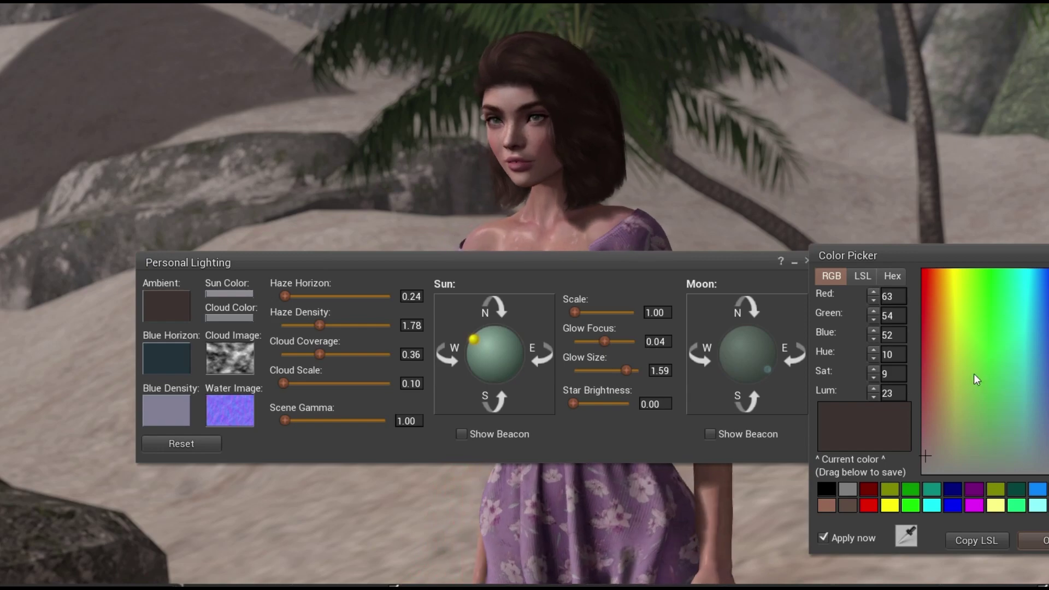
{"action": "mouse_move", "coordinate": [974, 374]}
{"action": "left_mouse_down"}
{"action": "mouse_move", "coordinate": [923, 432]}
{"action": "mouse_move", "coordinate": [985, 447]}
{"action": "mouse_move", "coordinate": [976, 356]}
{"action": "left_mouse_up"}
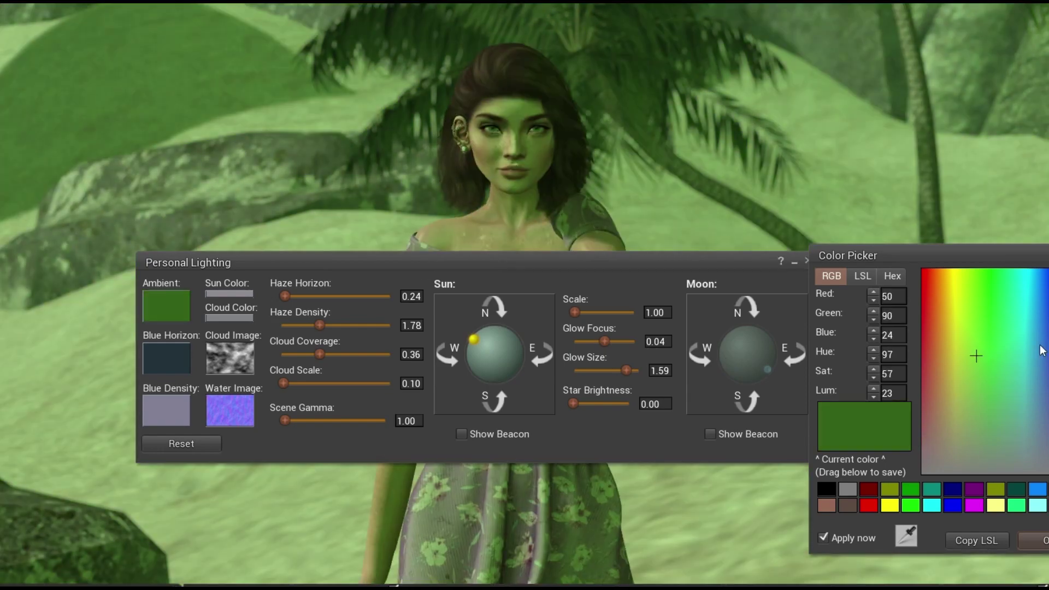
{"action": "left_click_drag", "start_coordinate": [1043, 352], "coordinate": [920, 426]}
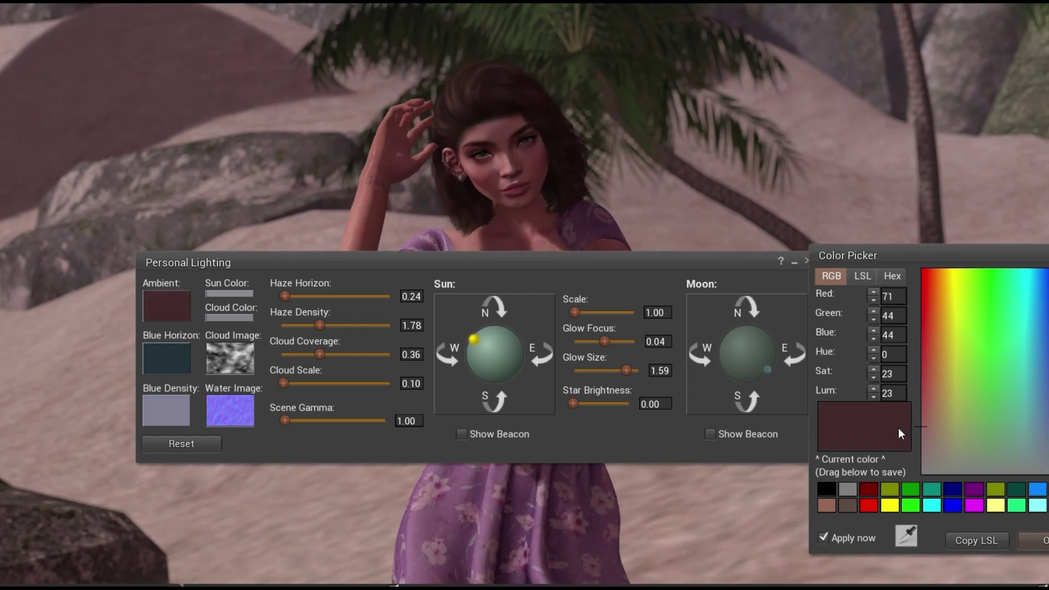
{"action": "left_click", "coordinate": [923, 443]}
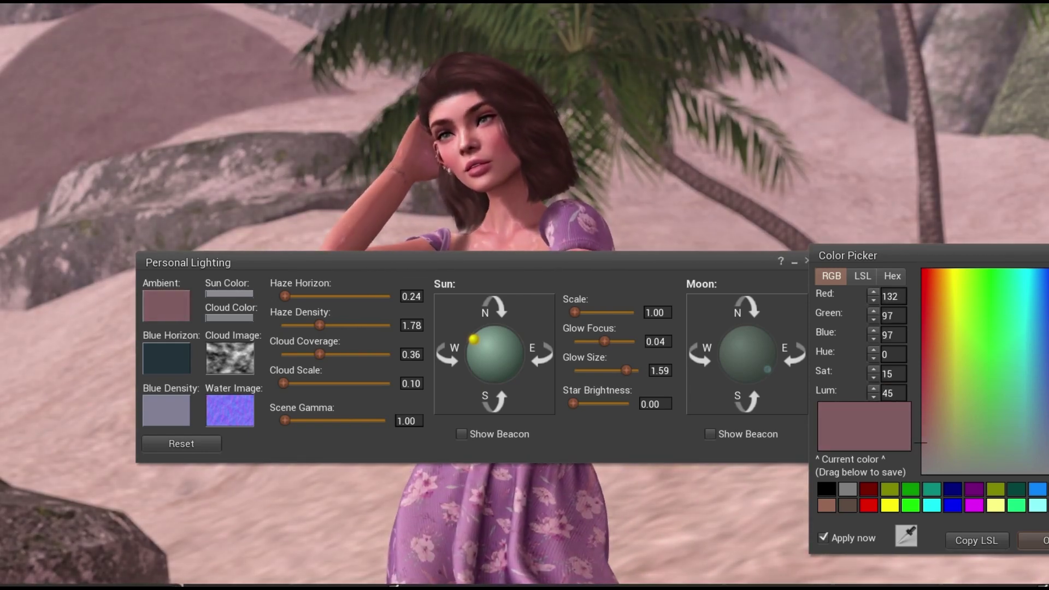
{"action": "left_click", "coordinate": [1047, 394]}
{"action": "left_click", "coordinate": [1047, 420]}
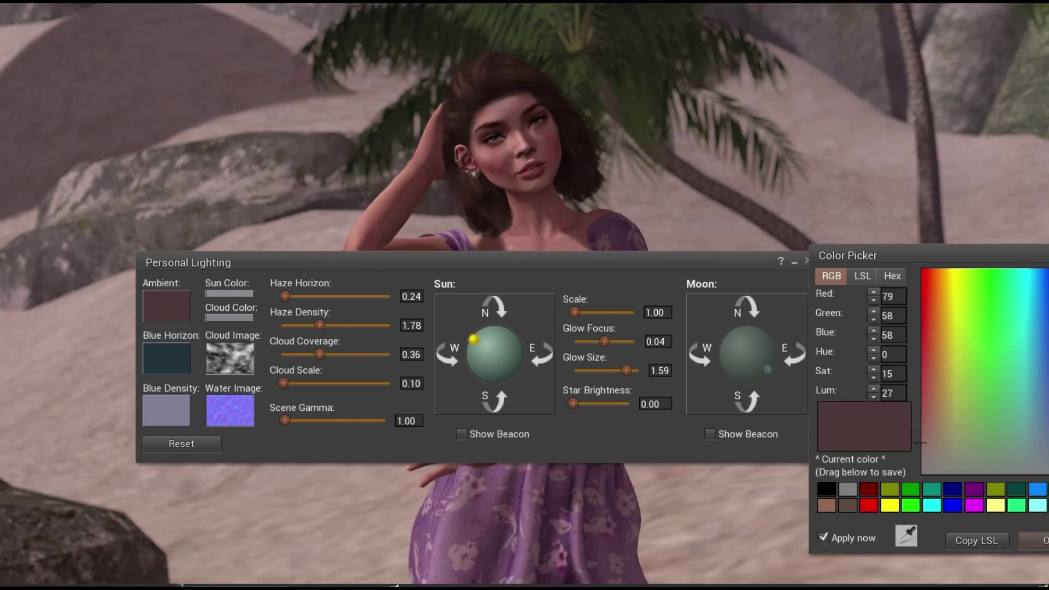
{"action": "left_click", "coordinate": [1033, 541]}
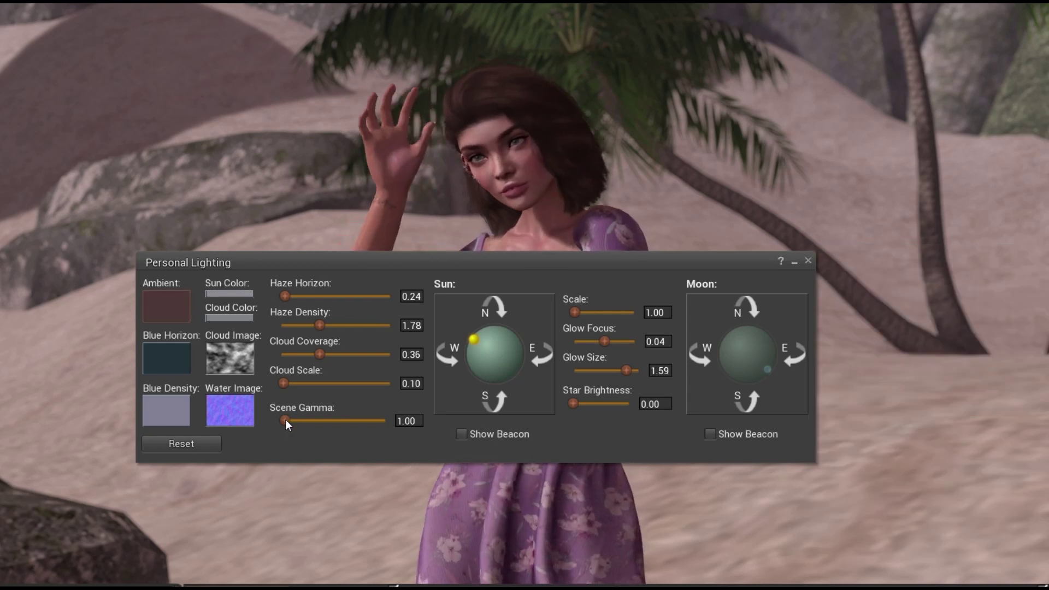
Step: Set Scene Gamma to 2.12 and move the sun from the northwest to the south edge of its globe
{"action": "left_click_drag", "start_coordinate": [285, 418], "coordinate": [293, 421]}
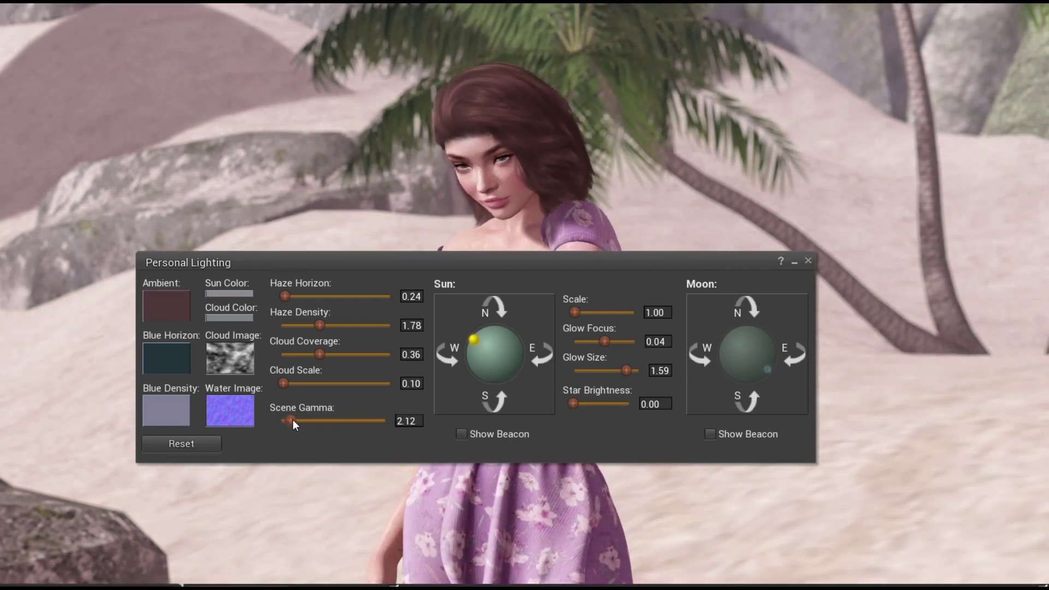
{"action": "left_click", "coordinate": [474, 340]}
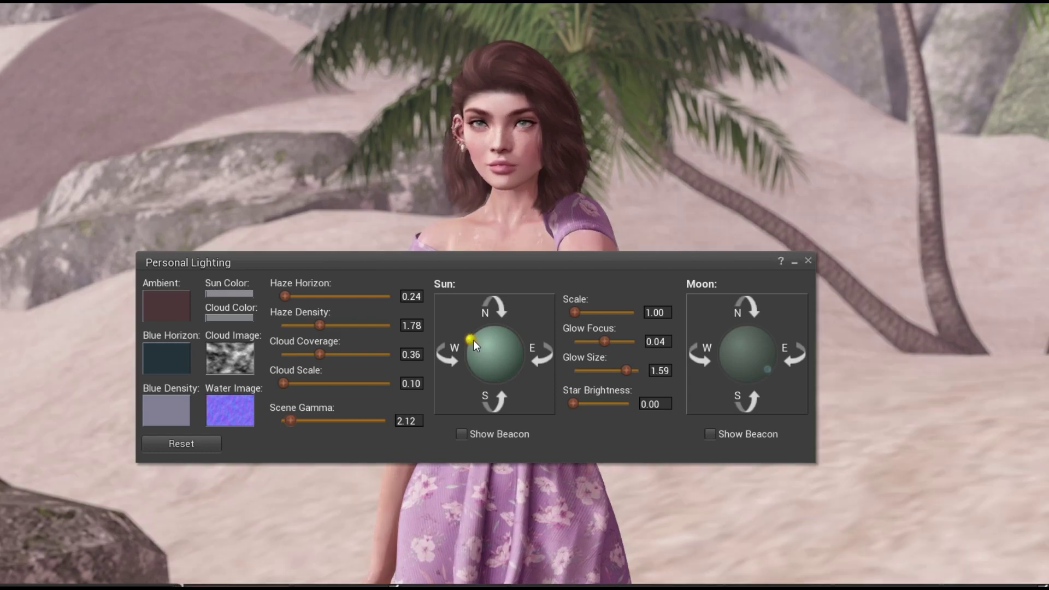
{"action": "left_click_drag", "start_coordinate": [473, 340], "coordinate": [506, 386]}
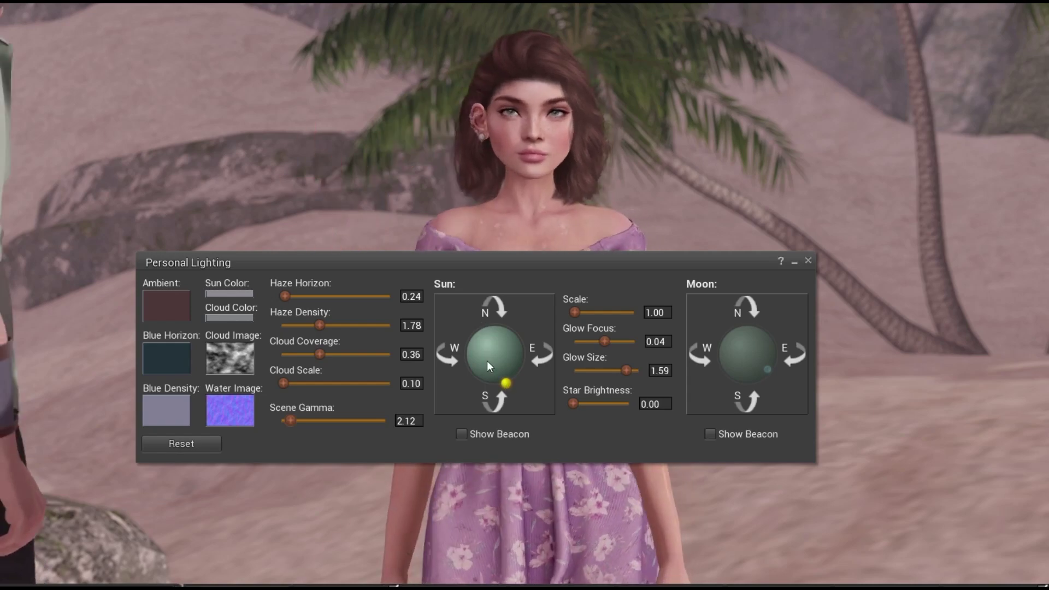
{"action": "mouse_move", "coordinate": [505, 377]}
{"action": "left_mouse_down"}
{"action": "mouse_move", "coordinate": [498, 319]}
{"action": "mouse_move", "coordinate": [513, 351]}
{"action": "mouse_move", "coordinate": [500, 347]}
{"action": "mouse_move", "coordinate": [509, 331]}
{"action": "mouse_move", "coordinate": [513, 373]}
{"action": "mouse_move", "coordinate": [462, 331]}
{"action": "mouse_move", "coordinate": [511, 333]}
{"action": "mouse_move", "coordinate": [511, 382]}
{"action": "mouse_move", "coordinate": [500, 383]}
{"action": "left_mouse_up"}
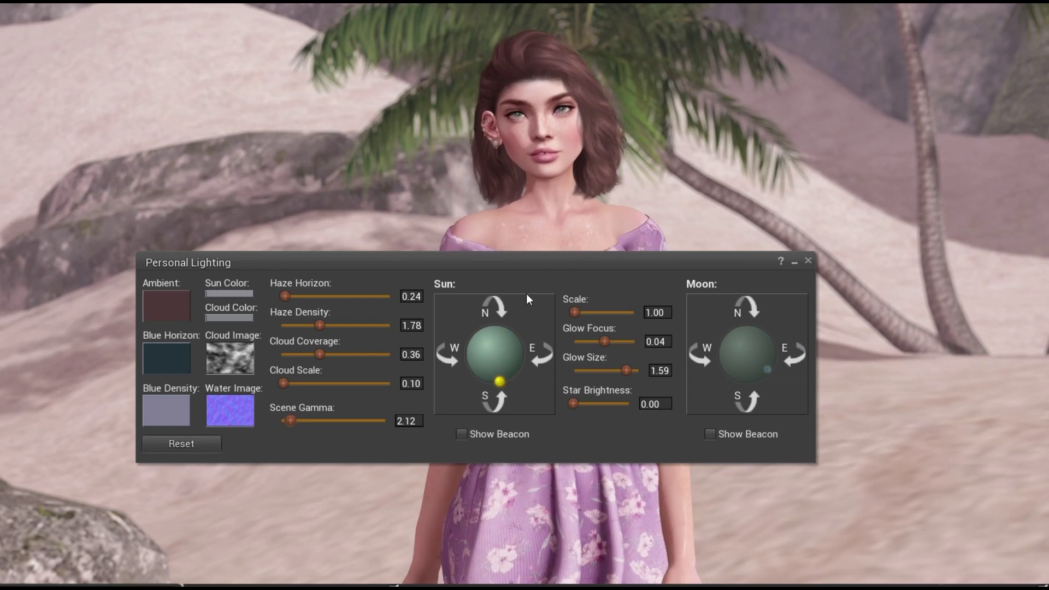
{"action": "left_click_drag", "start_coordinate": [499, 382], "coordinate": [500, 390]}
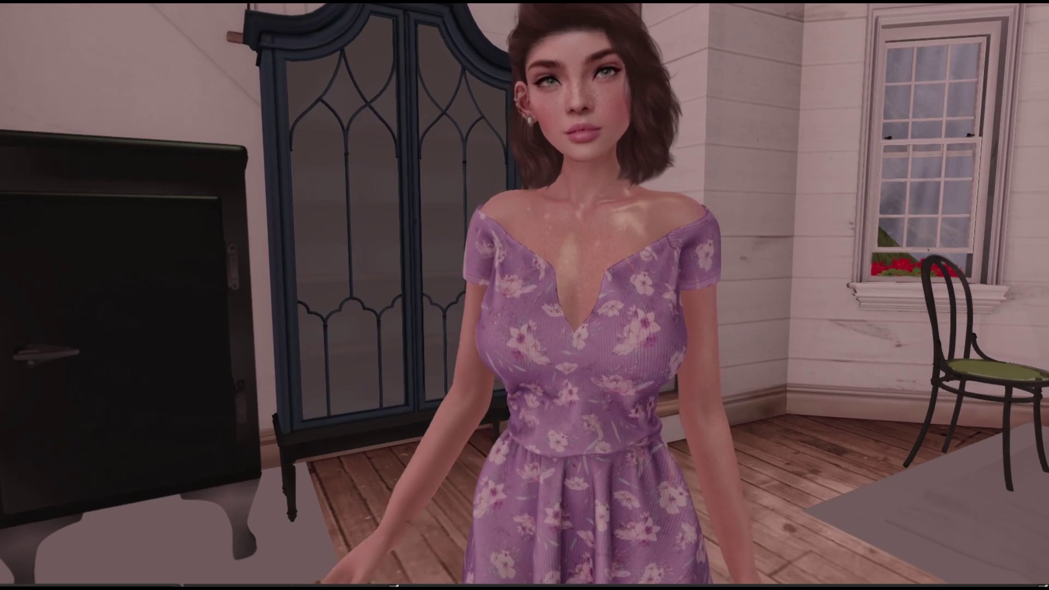
Step: Reopen Personal Lighting and set the sun's Scale to 11.02, Glow Focus to -0.41 and Glow Size to 1.75, with Star Brightness at 0.00
{"action": "key", "text": "alt+p"}
{"action": "left_click", "coordinate": [212, 264]}
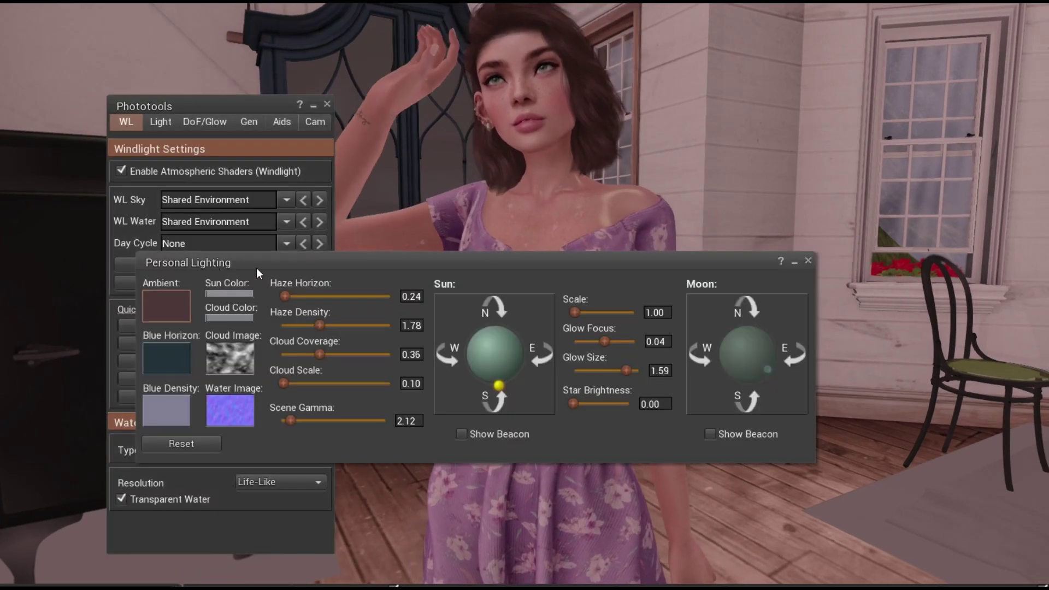
{"action": "left_click_drag", "start_coordinate": [572, 312], "coordinate": [629, 312]}
{"action": "left_click_drag", "start_coordinate": [602, 344], "coordinate": [639, 314]}
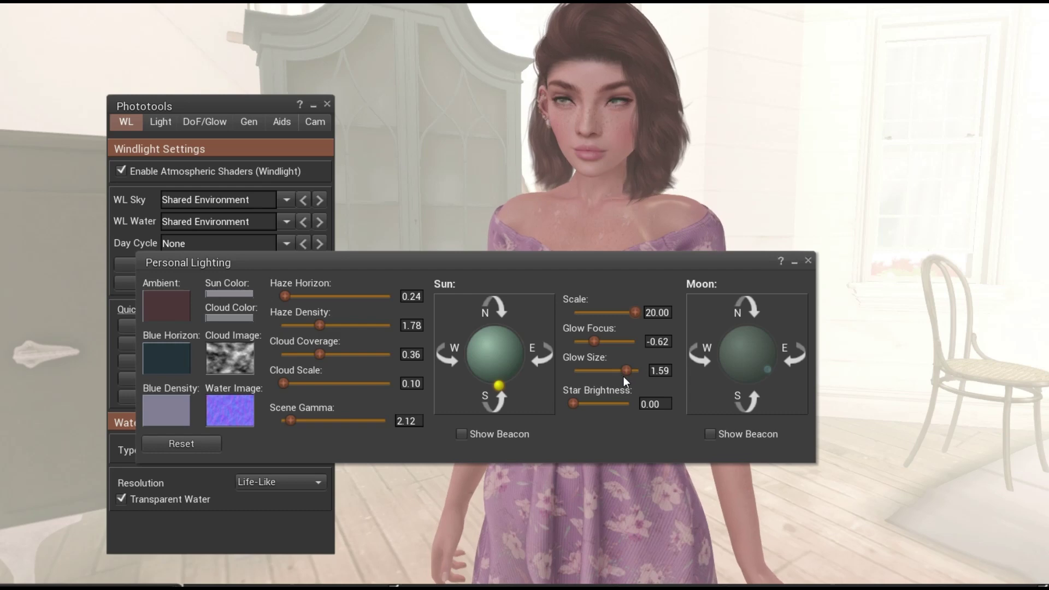
{"action": "mouse_move", "coordinate": [625, 376]}
{"action": "left_mouse_down"}
{"action": "mouse_move", "coordinate": [599, 369]}
{"action": "mouse_move", "coordinate": [630, 367]}
{"action": "left_mouse_up"}
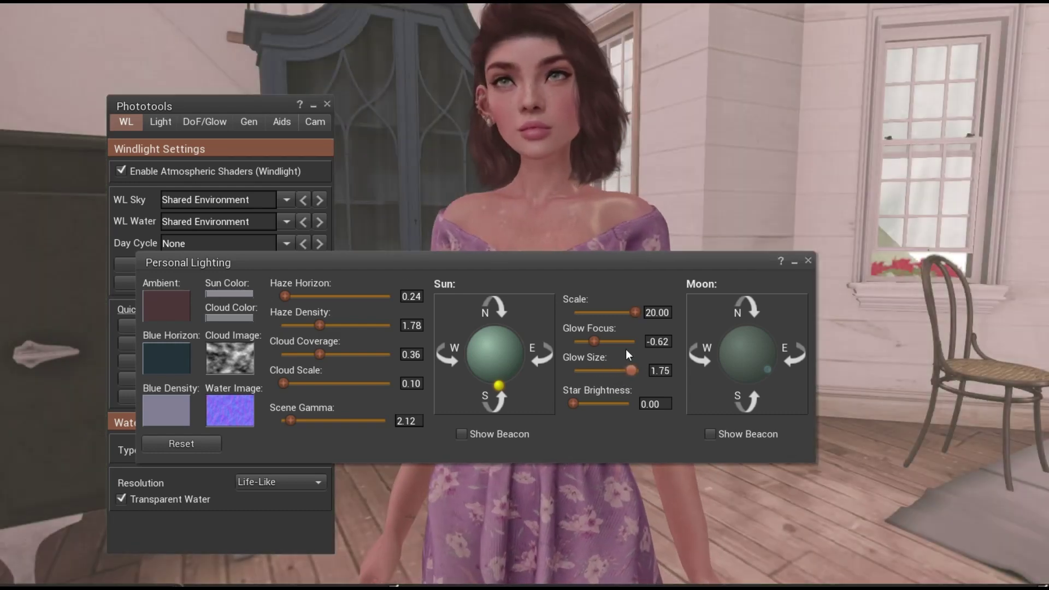
{"action": "left_click_drag", "start_coordinate": [633, 313], "coordinate": [598, 343]}
{"action": "left_click_drag", "start_coordinate": [575, 404], "coordinate": [552, 408]}
Step: Set Haze Horizon to 0.00 and Haze Density to 0.11 in Personal Lighting
{"action": "mouse_move", "coordinate": [285, 298]}
{"action": "left_mouse_down"}
{"action": "mouse_move", "coordinate": [341, 293]}
{"action": "mouse_move", "coordinate": [280, 297]}
{"action": "mouse_move", "coordinate": [320, 285]}
{"action": "mouse_move", "coordinate": [271, 288]}
{"action": "left_mouse_up"}
{"action": "left_click_drag", "start_coordinate": [319, 323], "coordinate": [281, 319]}
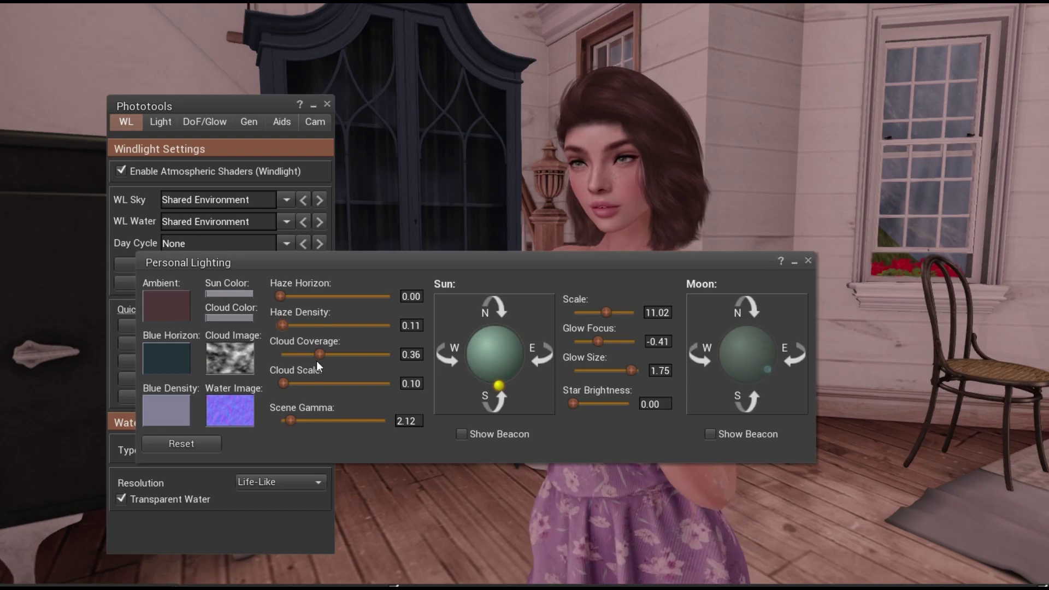
Step: With the sky outside the house in view, set Cloud Coverage to 0.27 and Cloud Scale to 0.16
{"action": "mouse_move", "coordinate": [319, 355]}
{"action": "left_mouse_down"}
{"action": "mouse_move", "coordinate": [276, 350]}
{"action": "mouse_move", "coordinate": [320, 345]}
{"action": "left_mouse_up"}
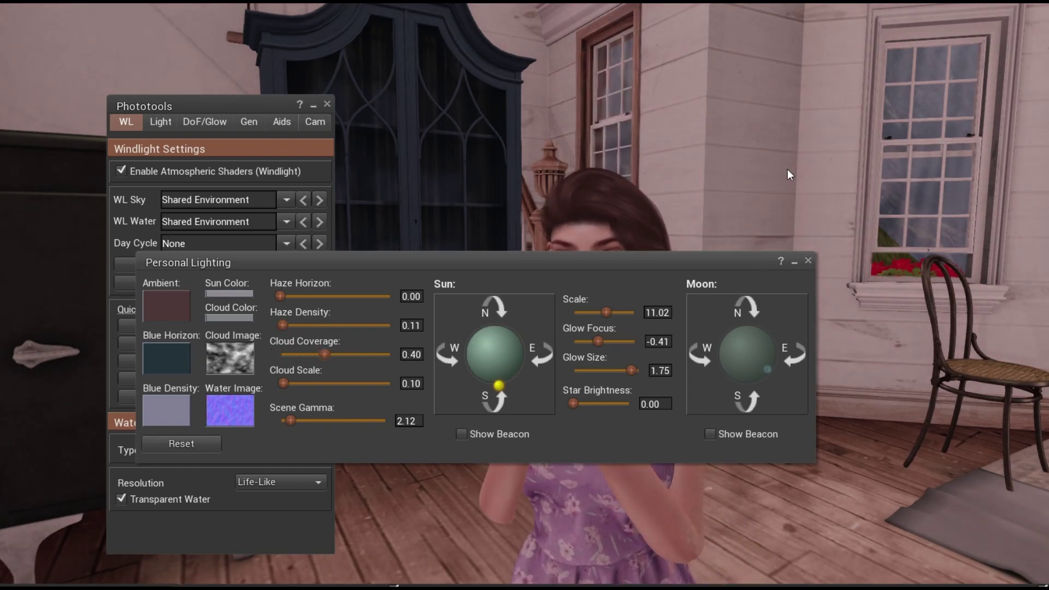
{"action": "left_click_drag", "start_coordinate": [781, 90], "coordinate": [593, 214]}
{"action": "left_click_drag", "start_coordinate": [764, 30], "coordinate": [874, 30]}
{"action": "left_click_drag", "start_coordinate": [580, 285], "coordinate": [546, 290]}
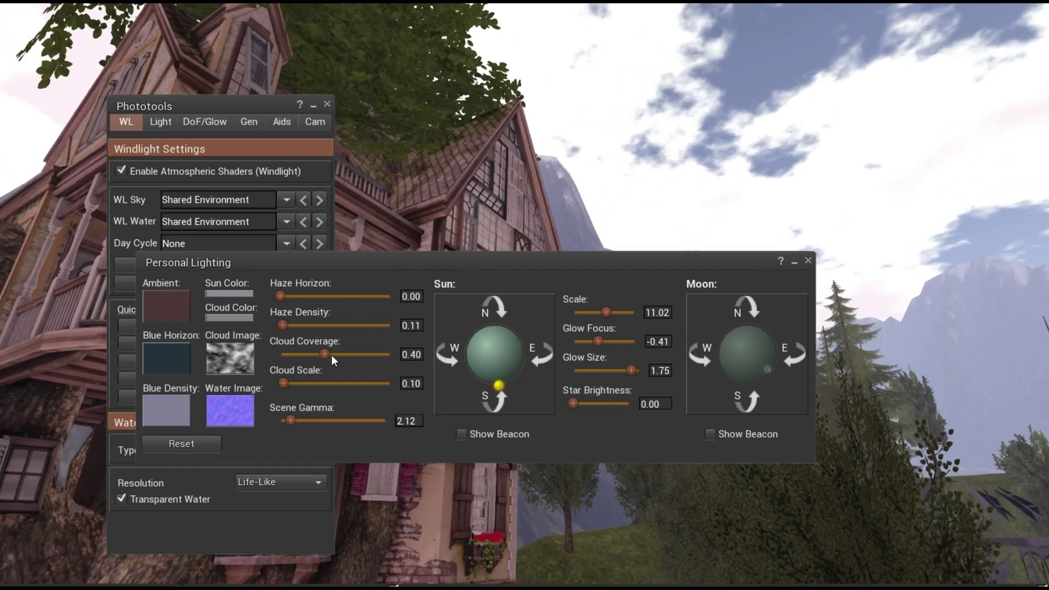
{"action": "mouse_move", "coordinate": [331, 355]}
{"action": "left_mouse_down"}
{"action": "mouse_move", "coordinate": [300, 353]}
{"action": "mouse_move", "coordinate": [333, 350]}
{"action": "mouse_move", "coordinate": [316, 348]}
{"action": "left_mouse_up"}
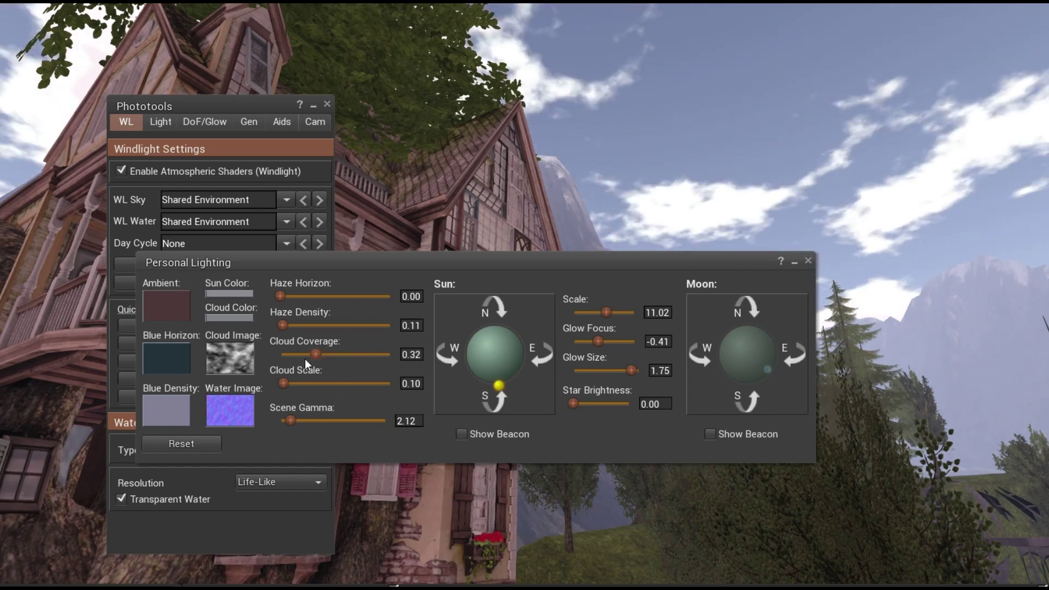
{"action": "left_click_drag", "start_coordinate": [285, 382], "coordinate": [310, 355]}
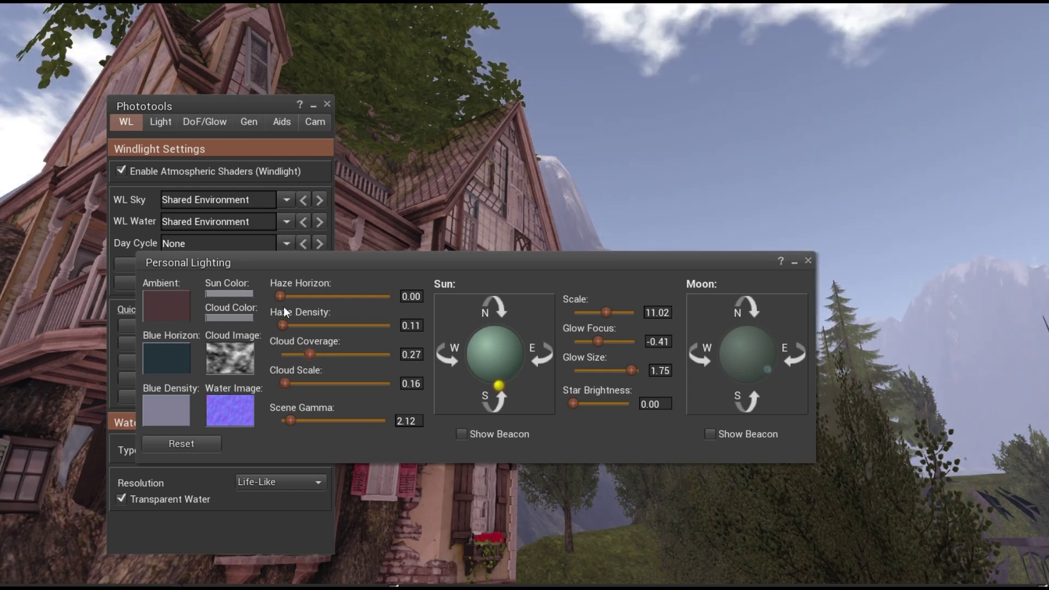
Step: Set the Sun Color to a muted yellow (RGB 154, 137, 59) and shift the sun slightly west along the globe's south edge
{"action": "mouse_move", "coordinate": [280, 296]}
{"action": "left_mouse_down"}
{"action": "mouse_move", "coordinate": [320, 297]}
{"action": "mouse_move", "coordinate": [267, 294]}
{"action": "mouse_move", "coordinate": [319, 288]}
{"action": "mouse_move", "coordinate": [277, 296]}
{"action": "left_mouse_up"}
{"action": "left_click", "coordinate": [240, 294]}
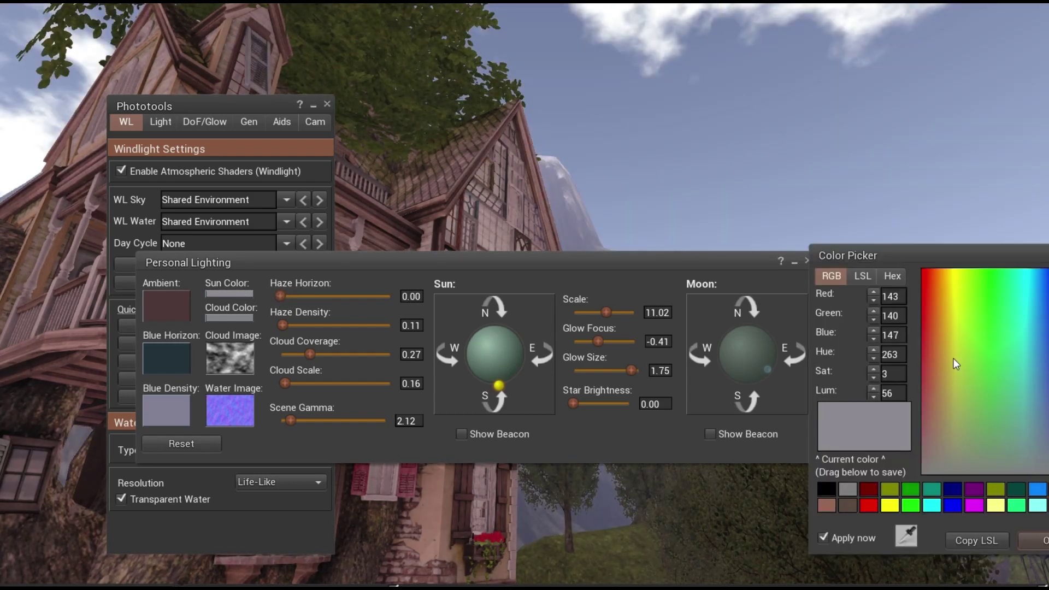
{"action": "left_click", "coordinate": [950, 382]}
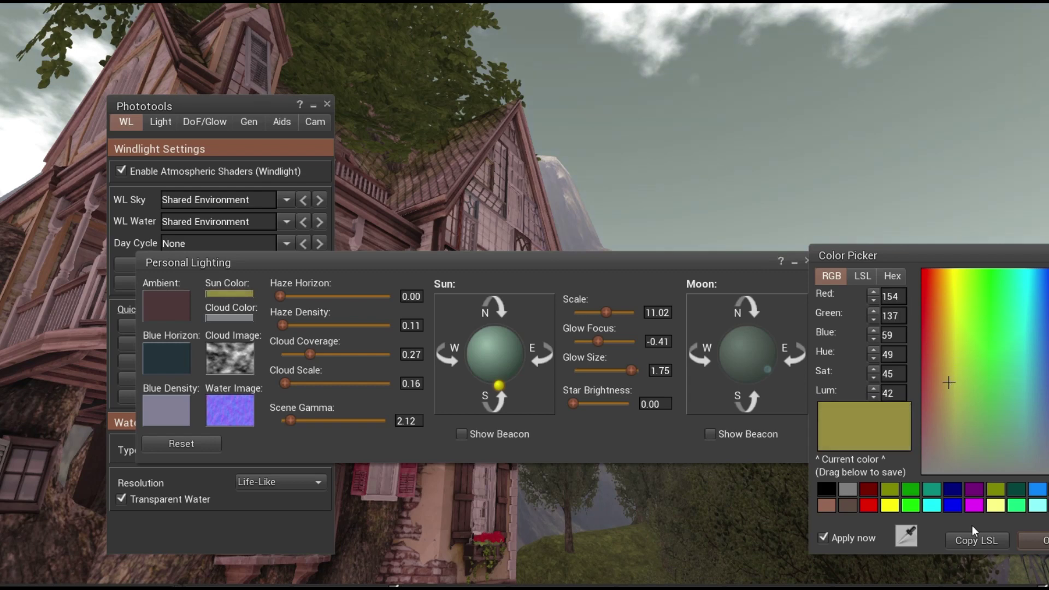
{"action": "left_click", "coordinate": [1041, 541]}
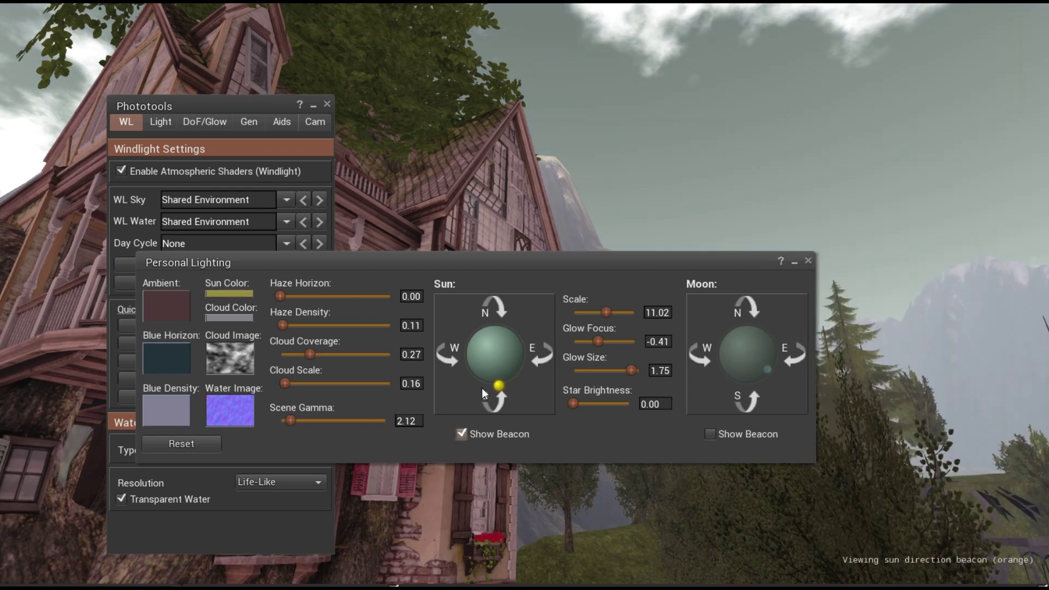
{"action": "mouse_move", "coordinate": [497, 386]}
{"action": "left_mouse_down"}
{"action": "mouse_move", "coordinate": [510, 346]}
{"action": "mouse_move", "coordinate": [481, 378]}
{"action": "mouse_move", "coordinate": [500, 369]}
{"action": "mouse_move", "coordinate": [456, 346]}
{"action": "mouse_move", "coordinate": [501, 339]}
{"action": "mouse_move", "coordinate": [494, 365]}
{"action": "mouse_move", "coordinate": [482, 361]}
{"action": "mouse_move", "coordinate": [507, 360]}
{"action": "mouse_move", "coordinate": [498, 351]}
{"action": "mouse_move", "coordinate": [494, 371]}
{"action": "mouse_move", "coordinate": [502, 346]}
{"action": "mouse_move", "coordinate": [500, 360]}
{"action": "mouse_move", "coordinate": [506, 350]}
{"action": "mouse_move", "coordinate": [469, 380]}
{"action": "mouse_move", "coordinate": [490, 360]}
{"action": "mouse_move", "coordinate": [491, 384]}
{"action": "left_mouse_up"}
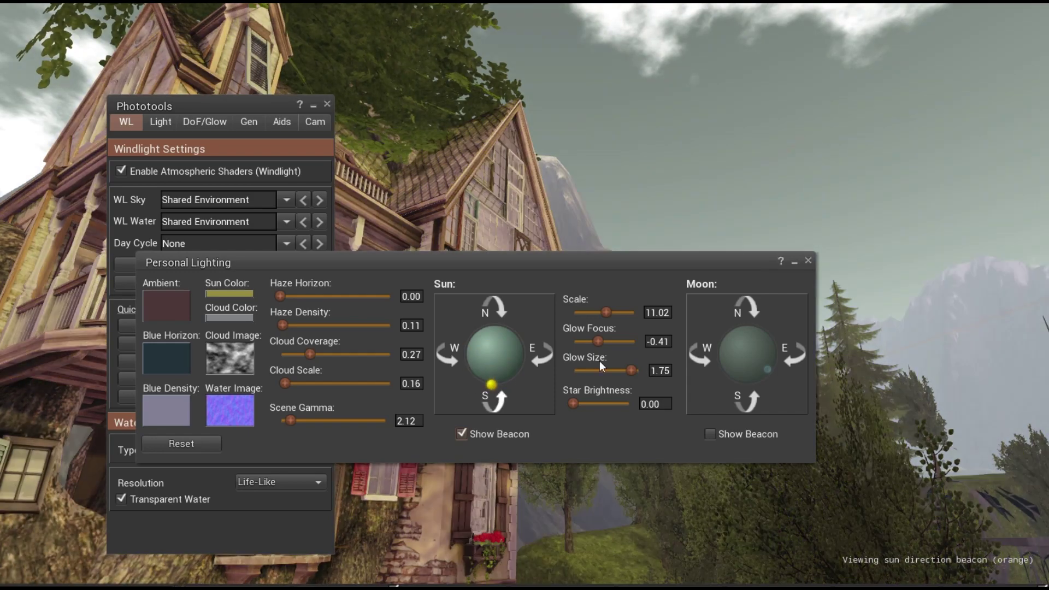
{"action": "left_click", "coordinate": [808, 261]}
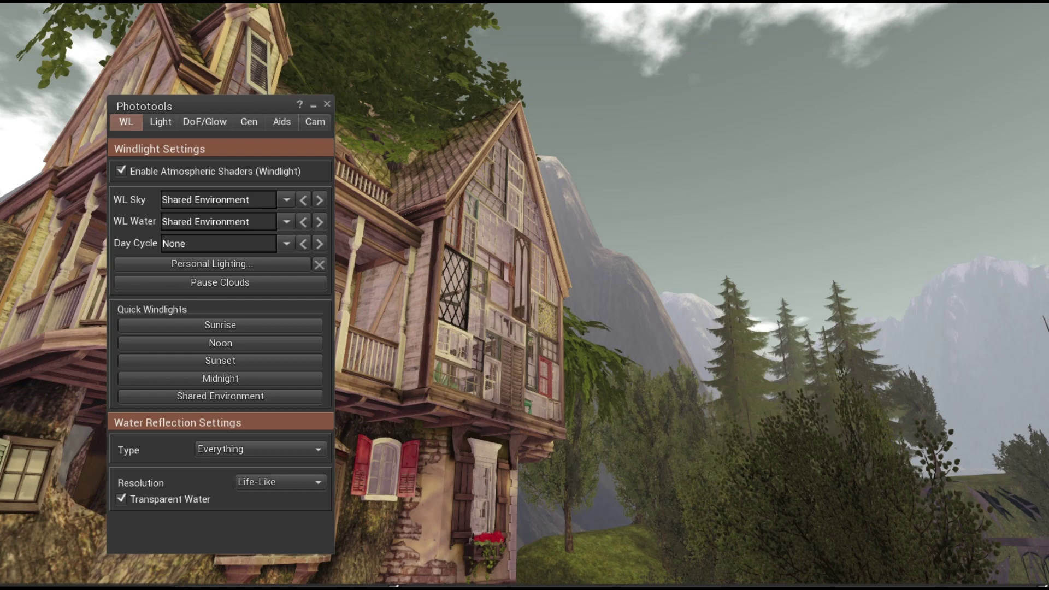
Step: Apply the Midday environment and move the sun to the east edge of its globe in Personal Lighting
{"action": "key", "text": "alt+w"}
{"action": "mouse_move", "coordinate": [57, 304]}
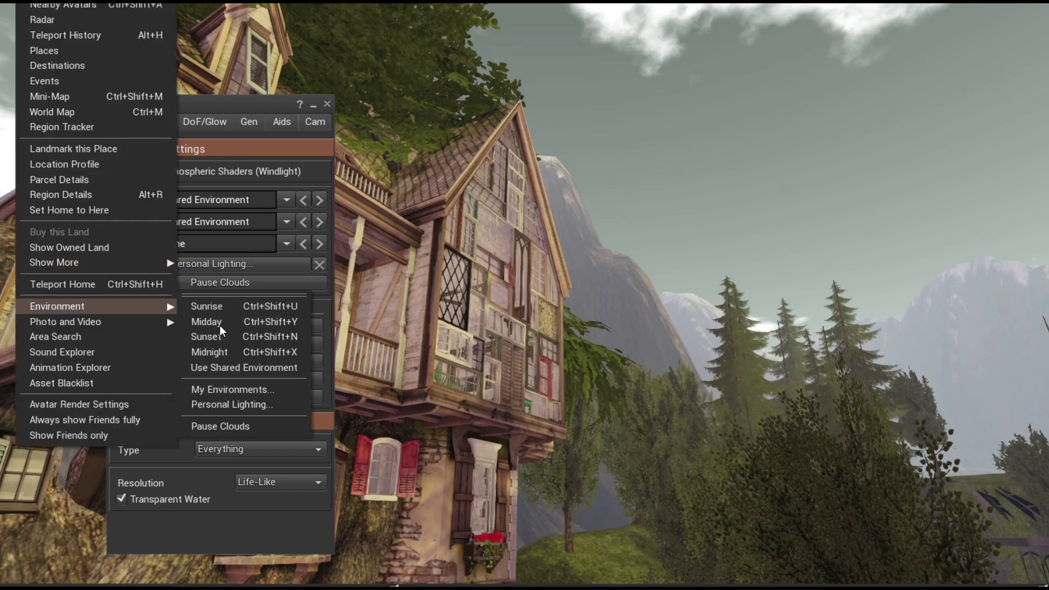
{"action": "left_click", "coordinate": [229, 325]}
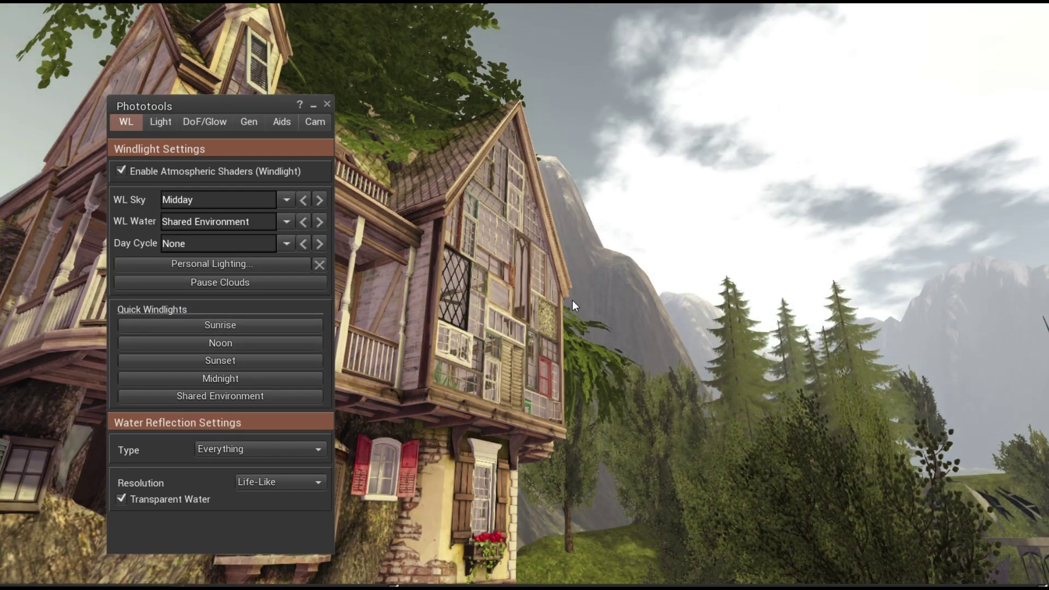
{"action": "left_click", "coordinate": [223, 266]}
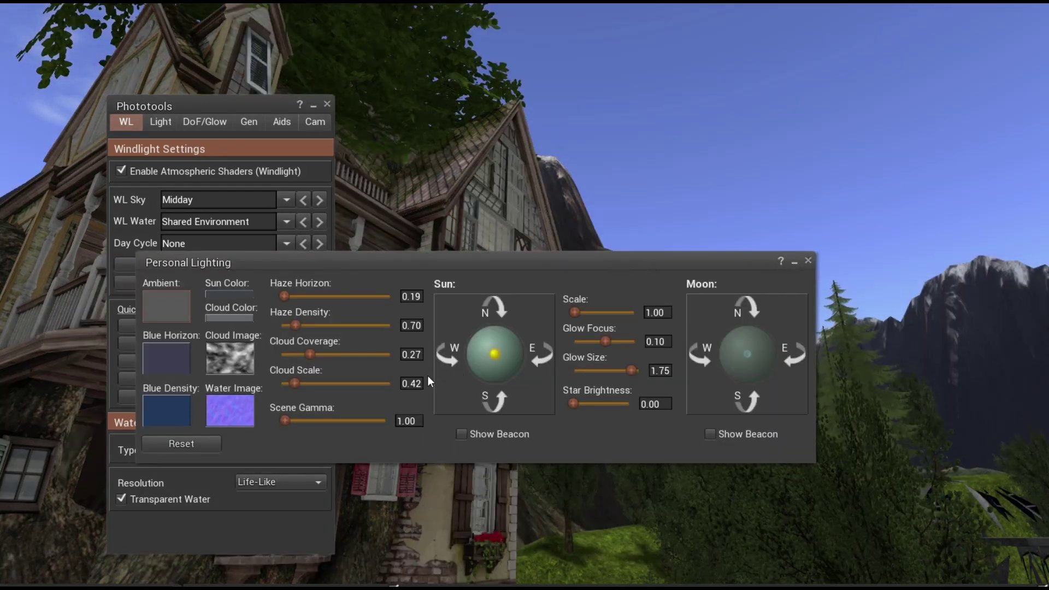
{"action": "left_click_drag", "start_coordinate": [491, 356], "coordinate": [519, 350]}
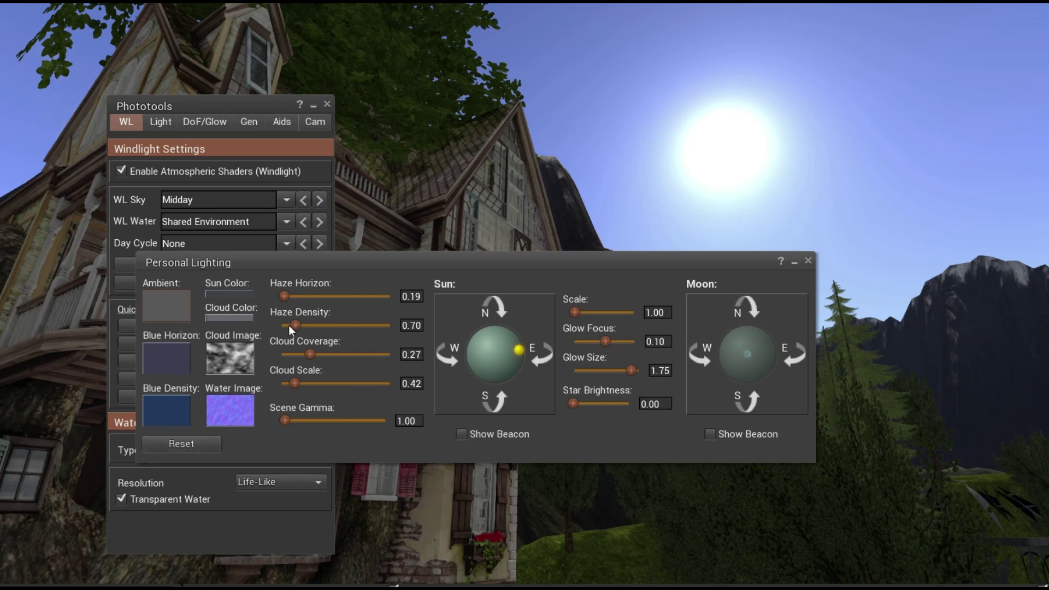
Step: Set the Sun Color to a dark, muted yellow in Personal Lighting
{"action": "left_click", "coordinate": [236, 297]}
{"action": "left_click_drag", "start_coordinate": [1011, 323], "coordinate": [948, 414]}
{"action": "left_click", "coordinate": [1038, 541]}
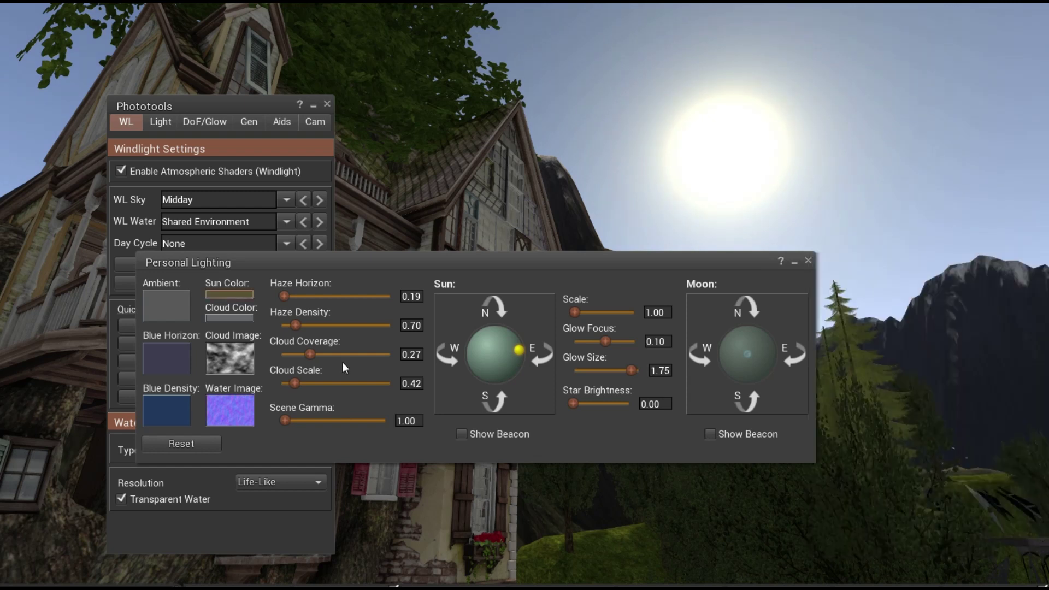
Step: Set the Cloud Color to dark magenta, with Cloud Coverage at 0.43 and Cloud Scale at 1.01
{"action": "left_click", "coordinate": [221, 319]}
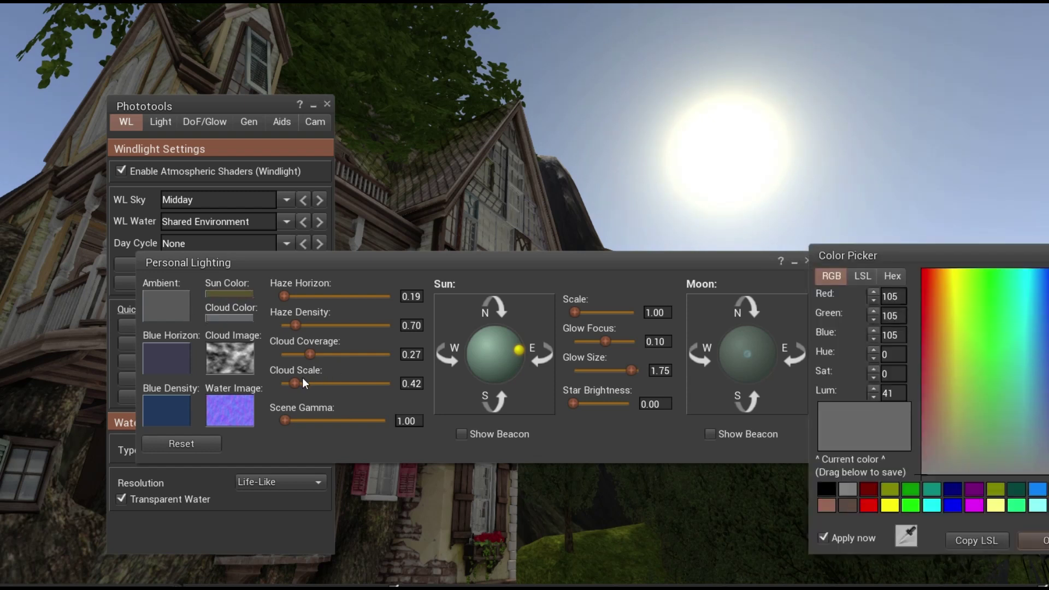
{"action": "left_click_drag", "start_coordinate": [337, 382], "coordinate": [325, 354]}
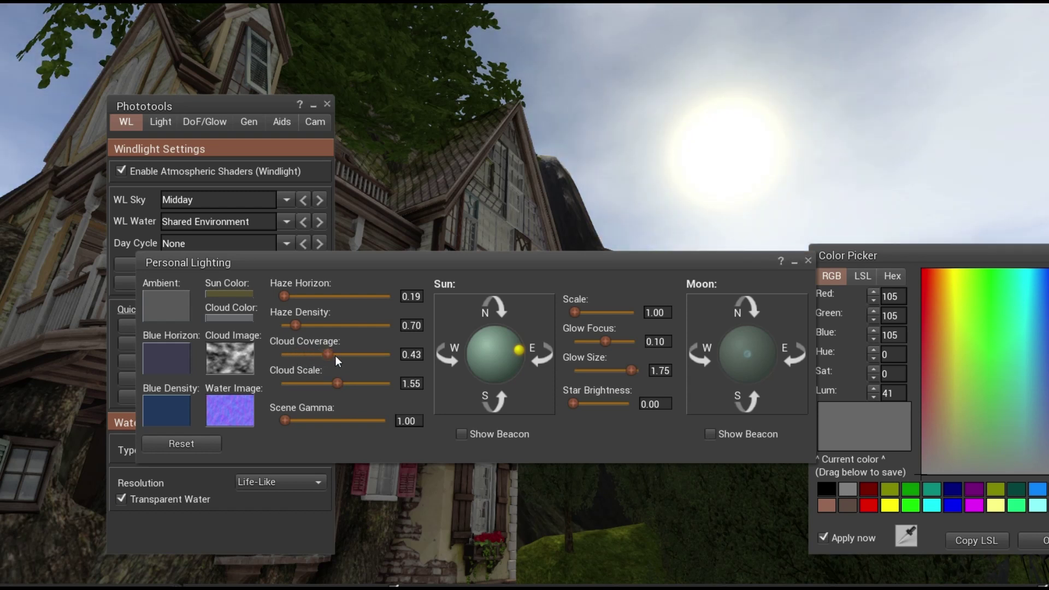
{"action": "left_click", "coordinate": [1012, 364]}
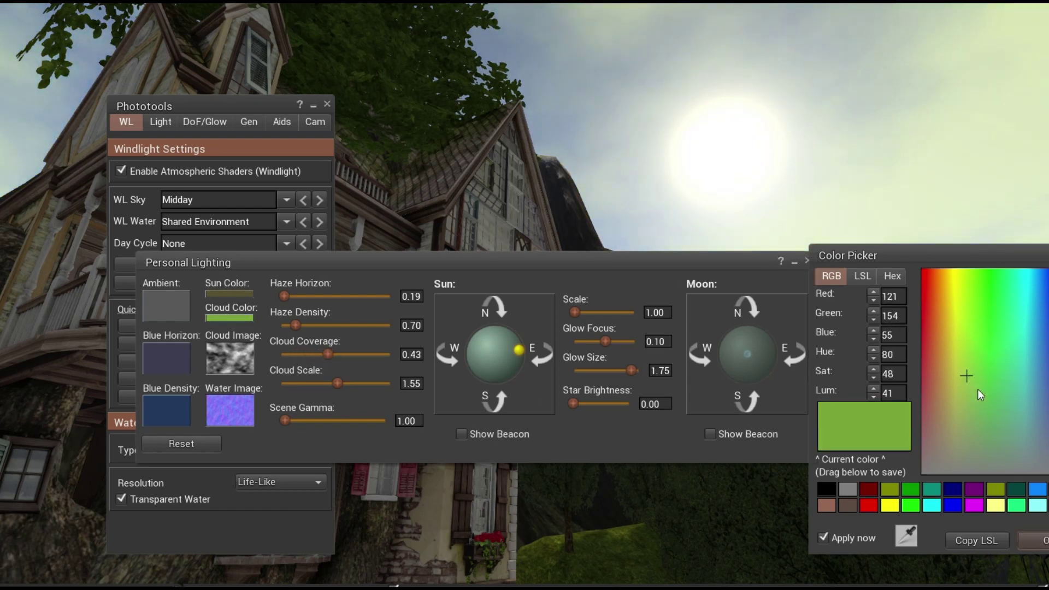
{"action": "left_click_drag", "start_coordinate": [953, 331], "coordinate": [1048, 388]}
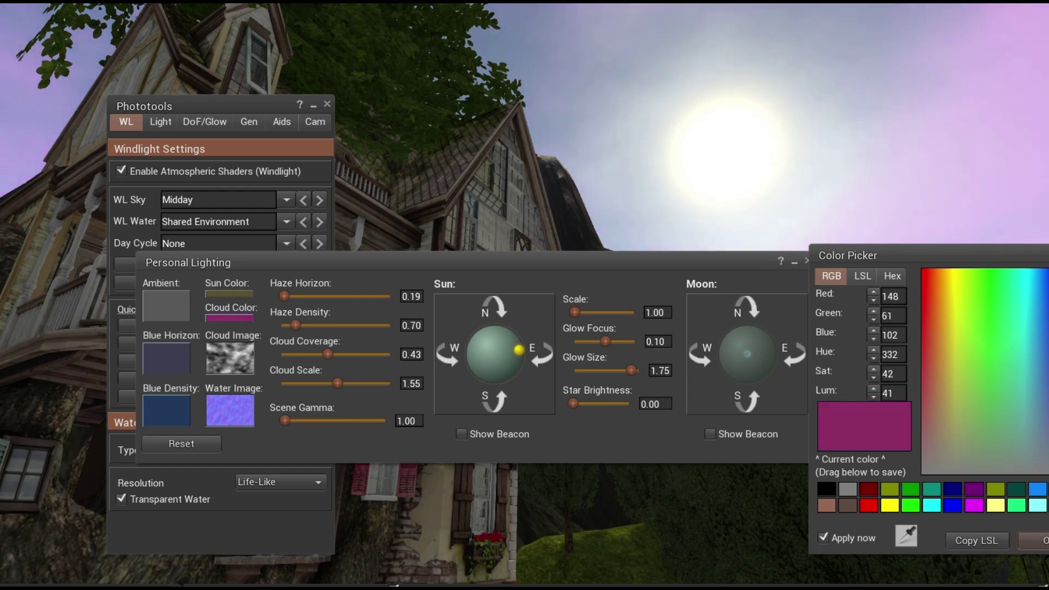
{"action": "left_click", "coordinate": [1037, 542]}
{"action": "left_click_drag", "start_coordinate": [343, 381], "coordinate": [320, 378]}
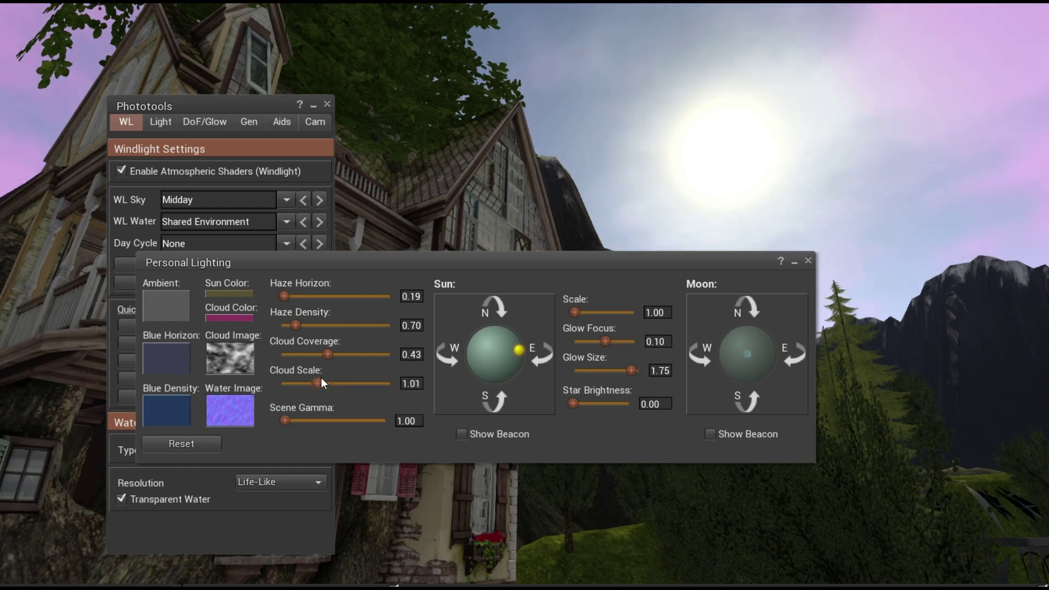
Step: Use the first nebula-NG texture as the Cloud Image, with Cloud Coverage at 0.25 and Cloud Scale at 0.01
{"action": "left_click", "coordinate": [224, 359]}
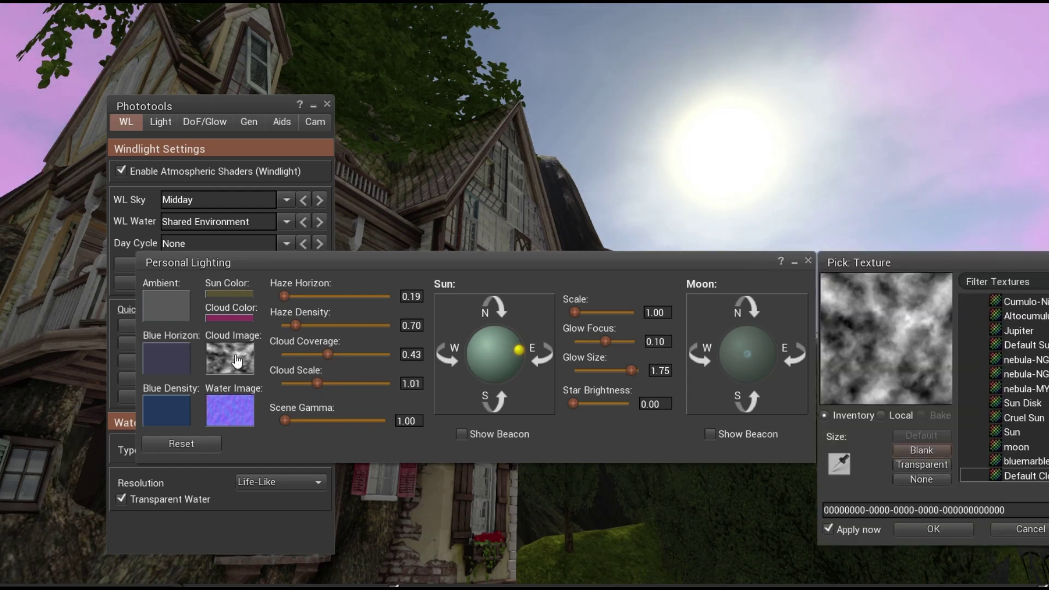
{"action": "left_click", "coordinate": [1011, 347]}
{"action": "left_click", "coordinate": [1009, 361]}
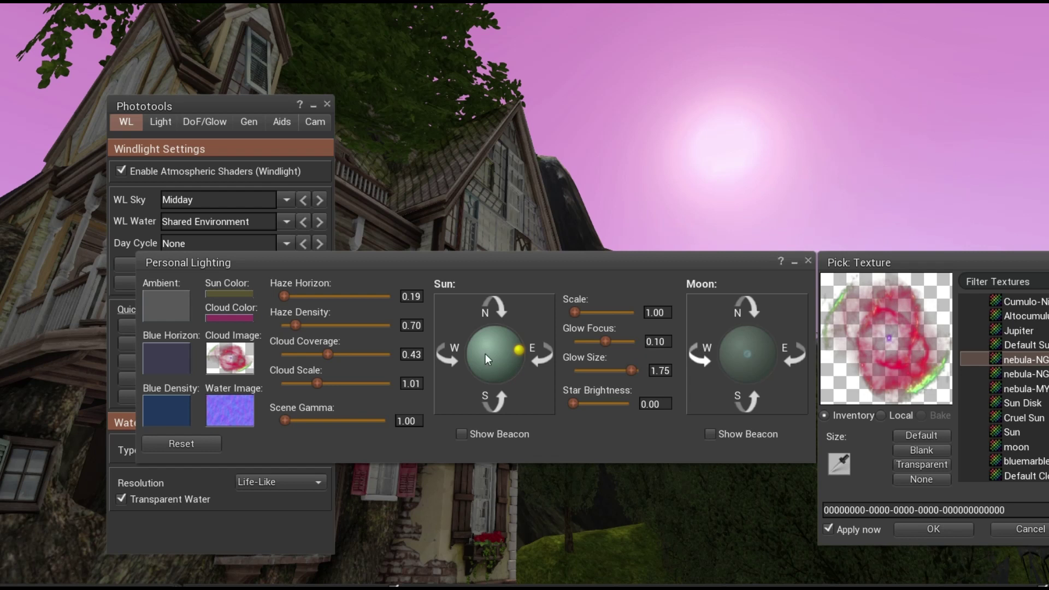
{"action": "left_click", "coordinate": [935, 529]}
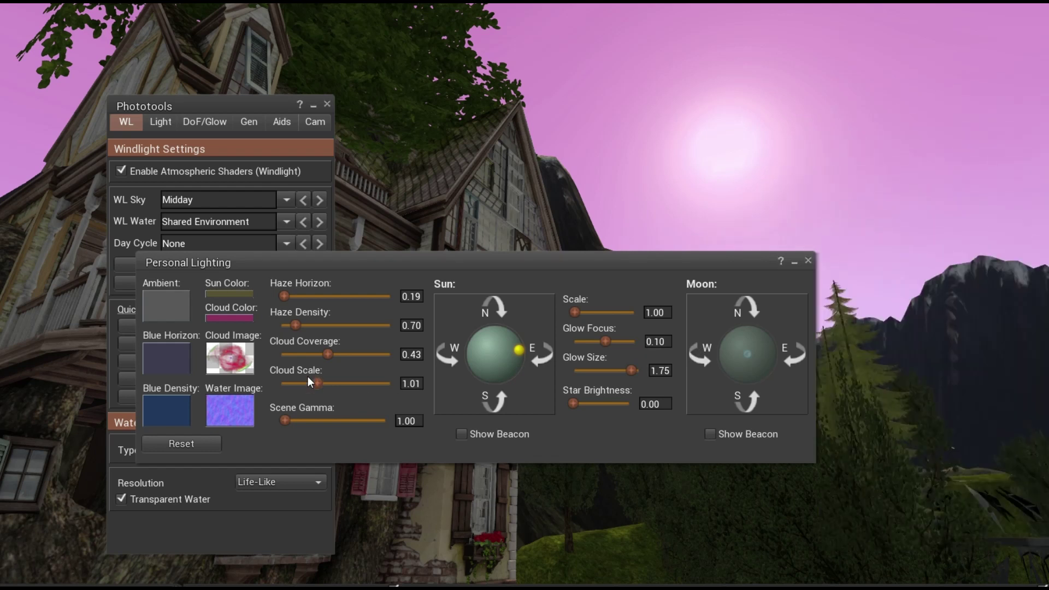
{"action": "left_click_drag", "start_coordinate": [328, 354], "coordinate": [276, 366]}
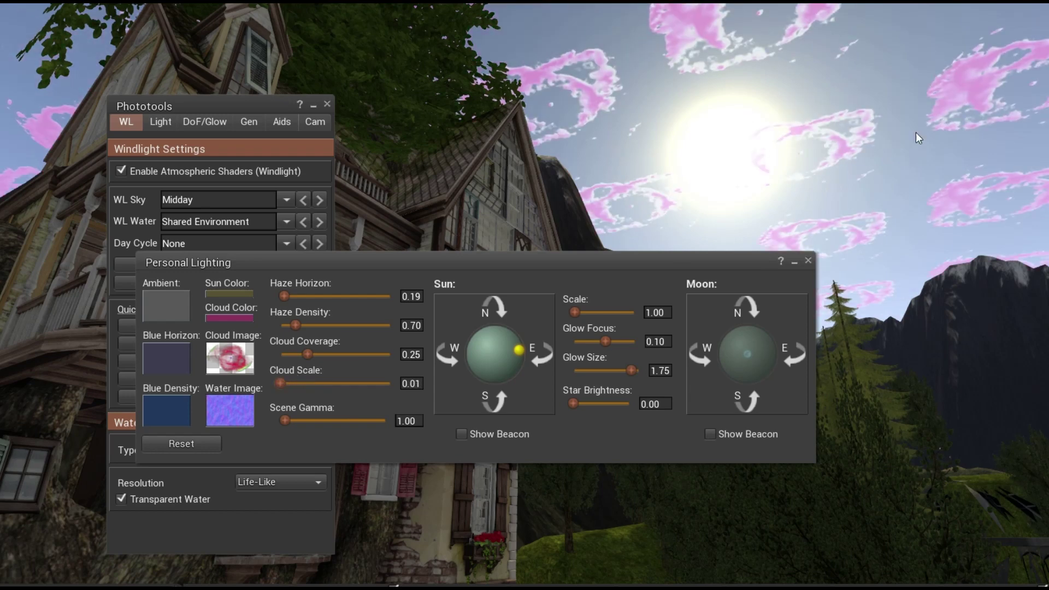
Step: Use the erratic texture from the inventory's Textures folder as the Cloud Image, with Cloud Coverage at 0.04 and Cloud Scale at 1.27
{"action": "left_click", "coordinate": [227, 361]}
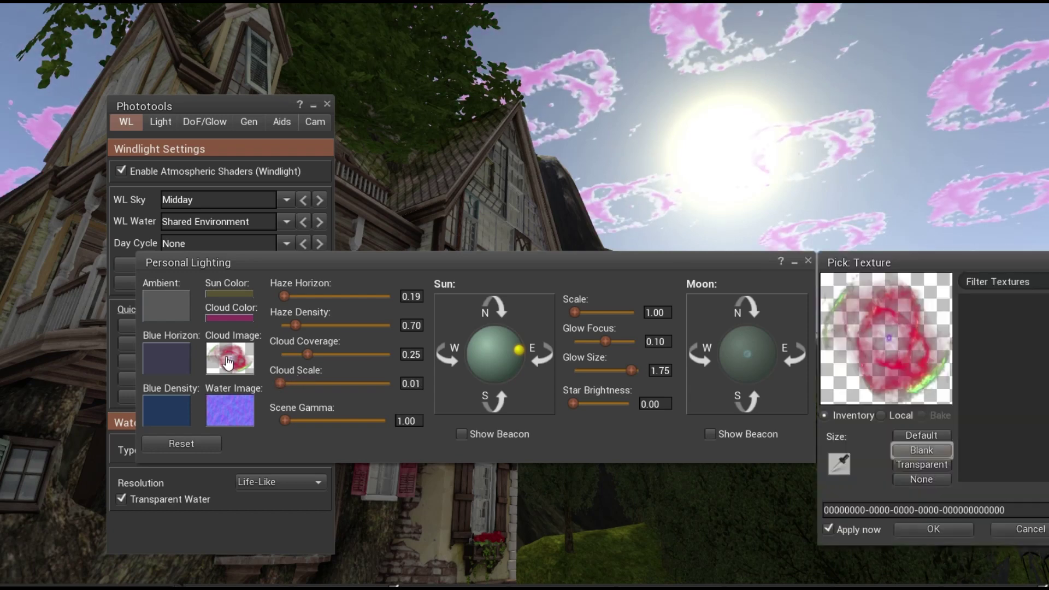
{"action": "left_click", "coordinate": [971, 404]}
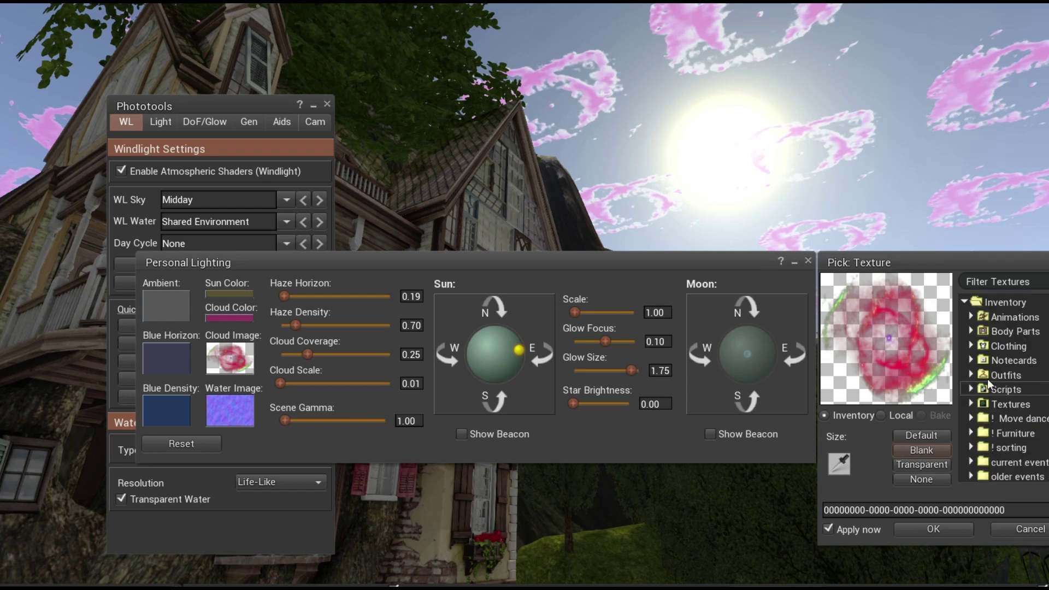
{"action": "left_click", "coordinate": [970, 404]}
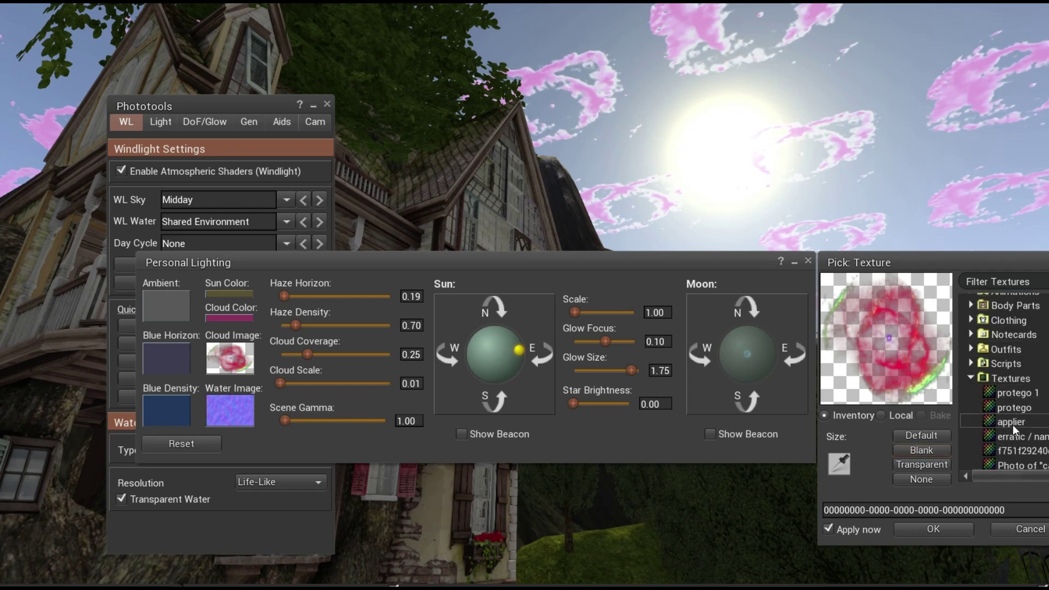
{"action": "left_click", "coordinate": [1021, 435]}
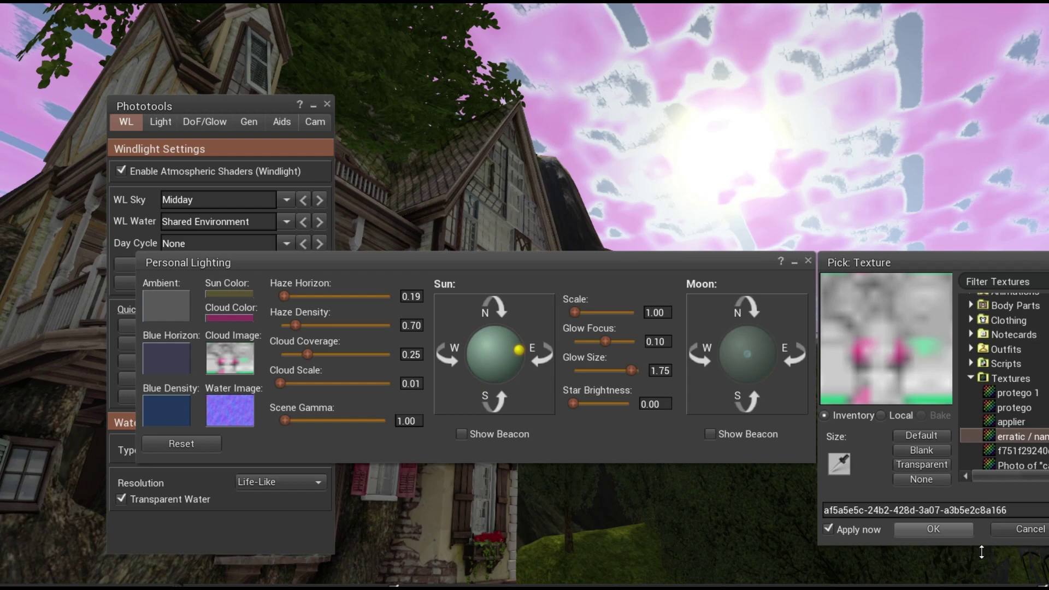
{"action": "left_click", "coordinate": [956, 532]}
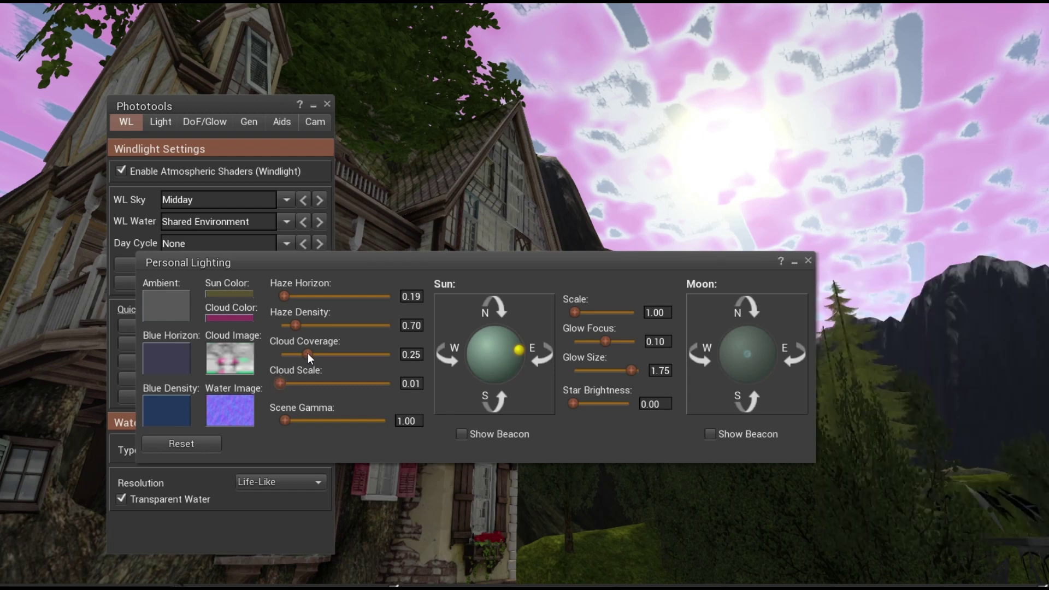
{"action": "left_click_drag", "start_coordinate": [307, 353], "coordinate": [283, 340]}
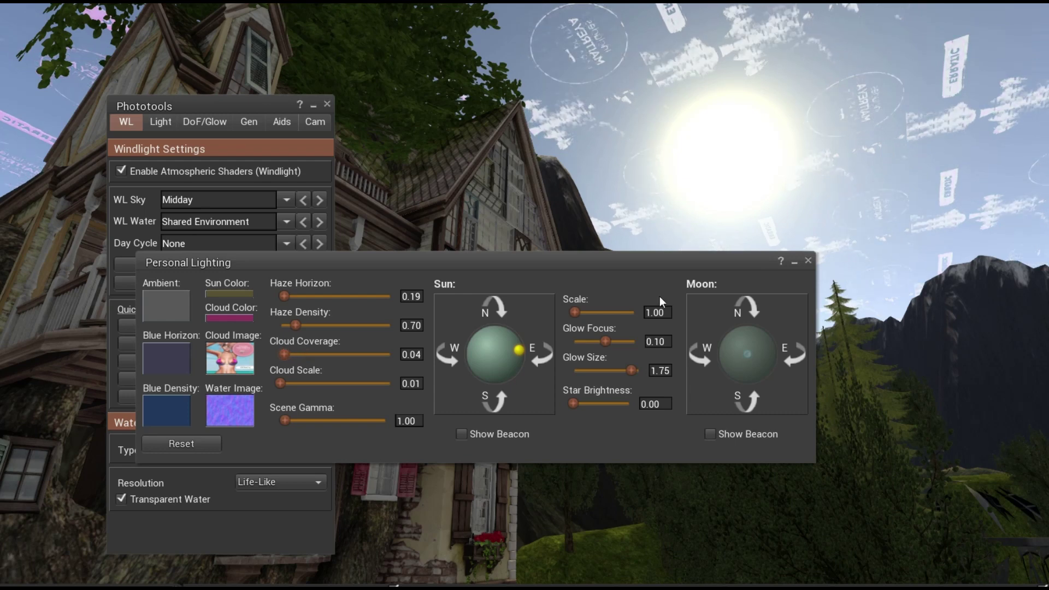
{"action": "left_click_drag", "start_coordinate": [280, 384], "coordinate": [322, 370]}
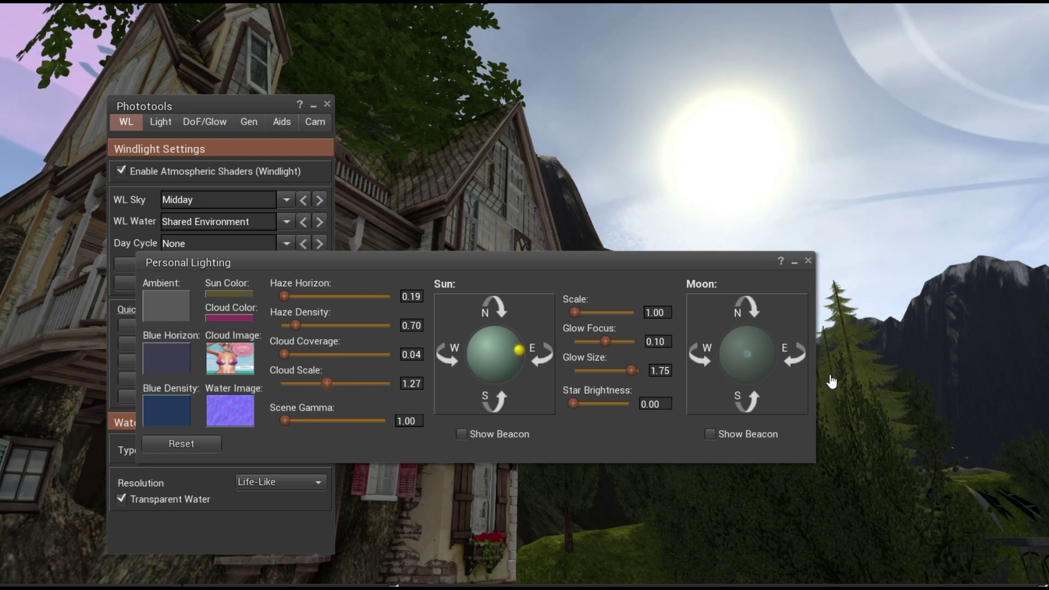
Step: Use the moon texture from the Library's Environments textures as the Cloud Image, with Cloud Coverage at 0.45 and Cloud Scale at 0.01
{"action": "left_click", "coordinate": [223, 352]}
{"action": "scroll", "coordinate": [984, 410], "scroll_direction": "down", "scroll_amount": 10}
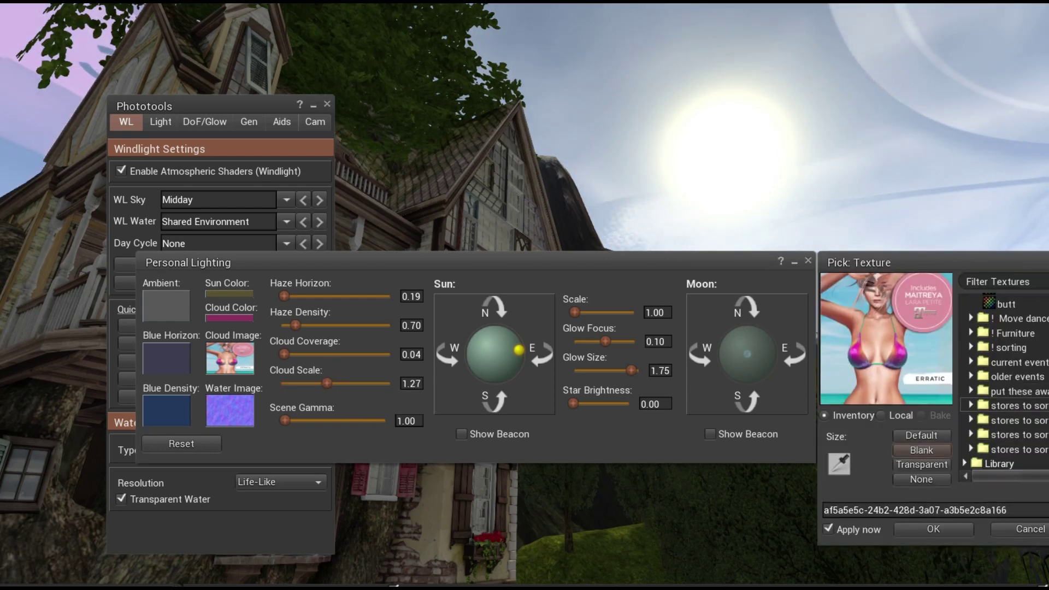
{"action": "left_click", "coordinate": [964, 463]}
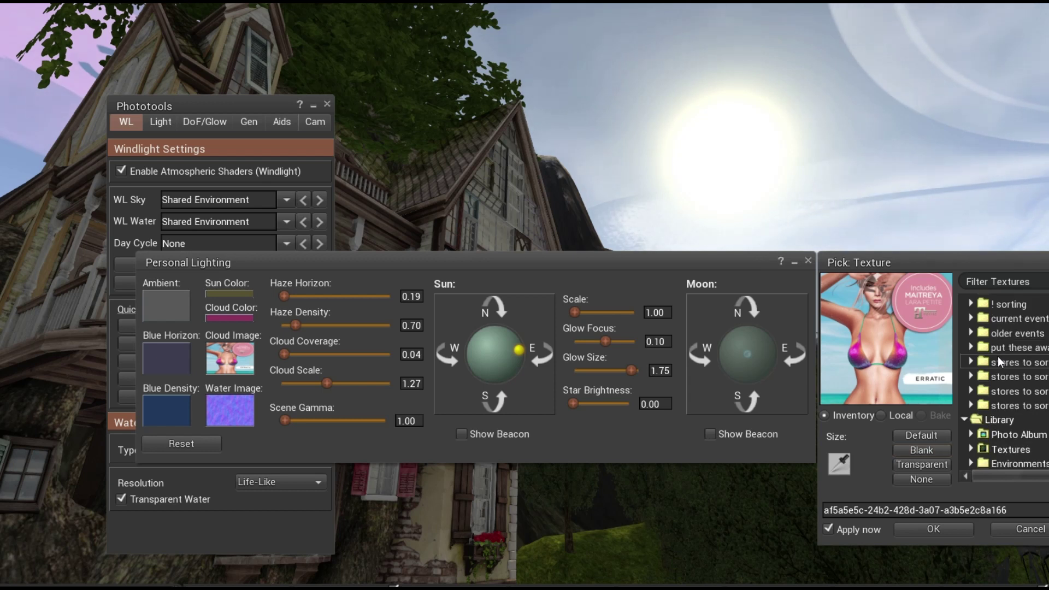
{"action": "left_click", "coordinate": [970, 463]}
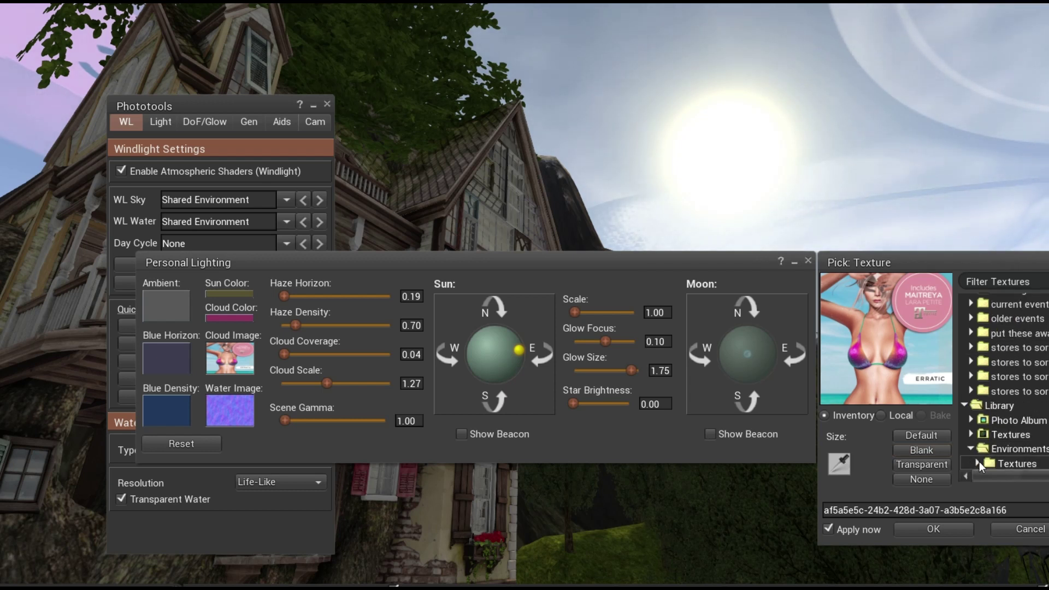
{"action": "scroll", "coordinate": [980, 461], "scroll_direction": "down", "scroll_amount": 5}
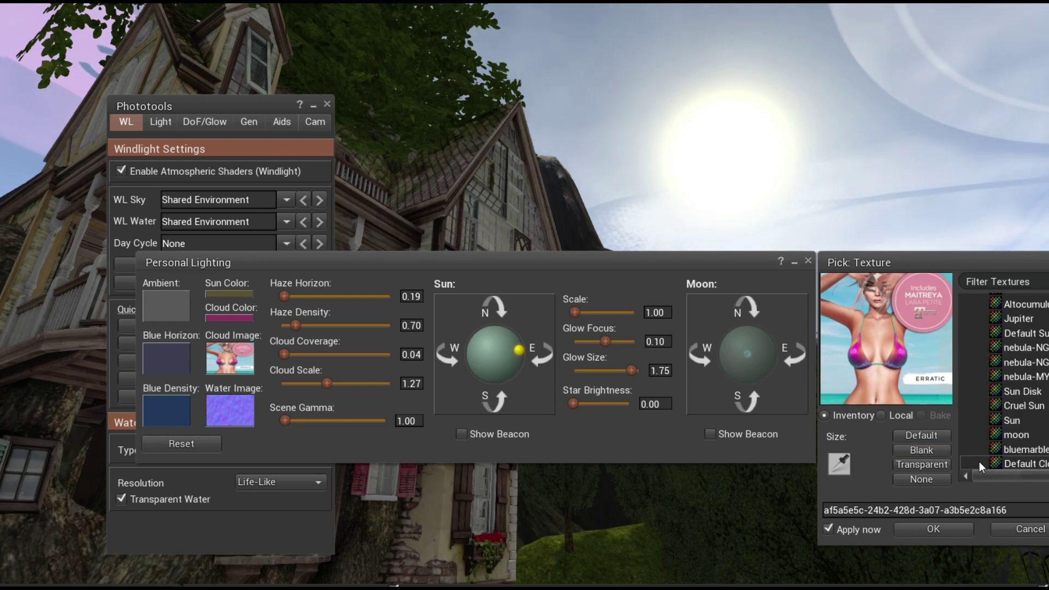
{"action": "left_click", "coordinate": [1019, 435]}
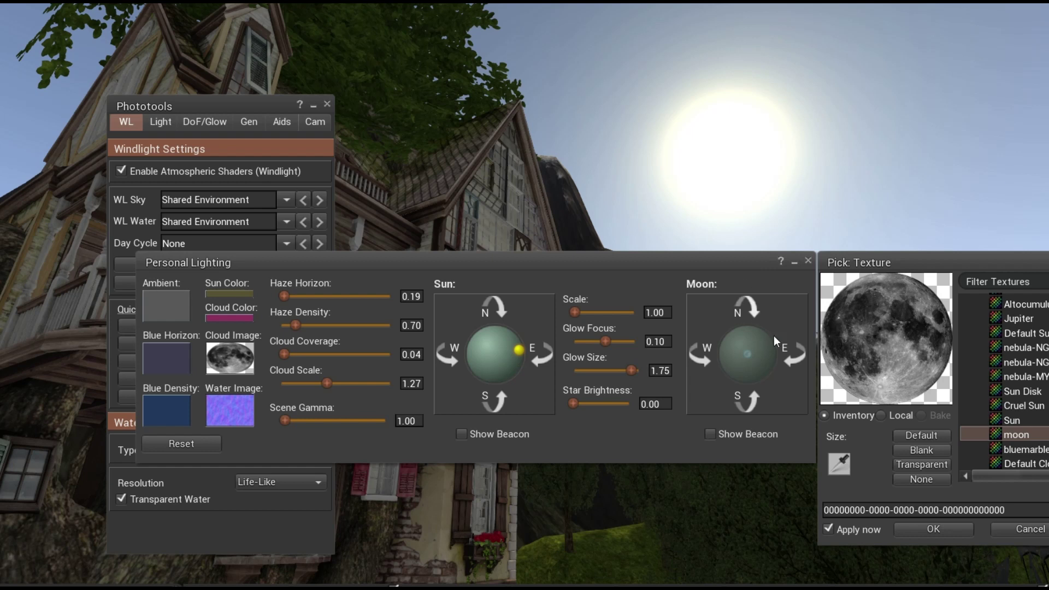
{"action": "left_click", "coordinate": [945, 533]}
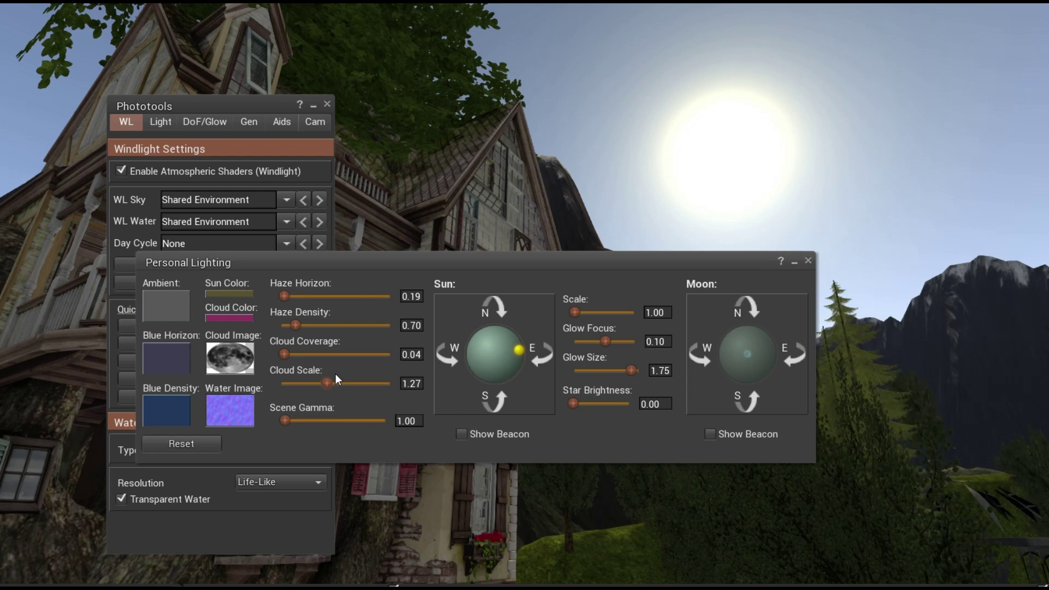
{"action": "mouse_move", "coordinate": [322, 383]}
{"action": "left_mouse_down"}
{"action": "mouse_move", "coordinate": [285, 379]}
{"action": "mouse_move", "coordinate": [333, 383]}
{"action": "left_mouse_up"}
{"action": "mouse_move", "coordinate": [283, 355]}
{"action": "left_mouse_down"}
{"action": "mouse_move", "coordinate": [343, 355]}
{"action": "mouse_move", "coordinate": [330, 357]}
{"action": "mouse_move", "coordinate": [326, 379]}
{"action": "mouse_move", "coordinate": [280, 372]}
{"action": "mouse_move", "coordinate": [334, 372]}
{"action": "mouse_move", "coordinate": [261, 361]}
{"action": "mouse_move", "coordinate": [316, 355]}
{"action": "mouse_move", "coordinate": [266, 359]}
{"action": "left_mouse_up"}
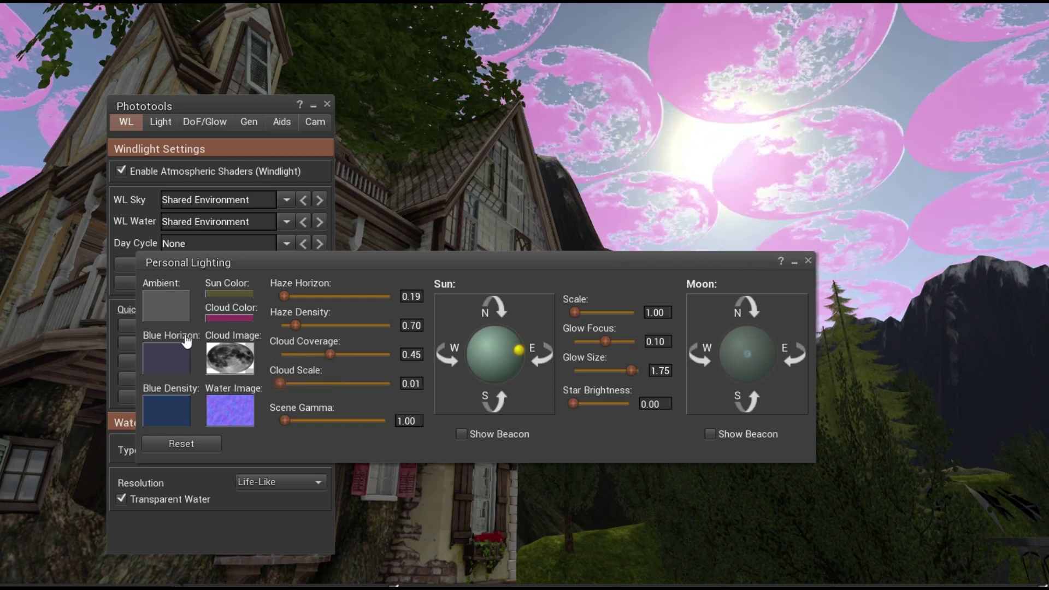
Step: Set the Blue Density to a muted dark red with RGB 122, 63, 55
{"action": "left_click", "coordinate": [169, 427]}
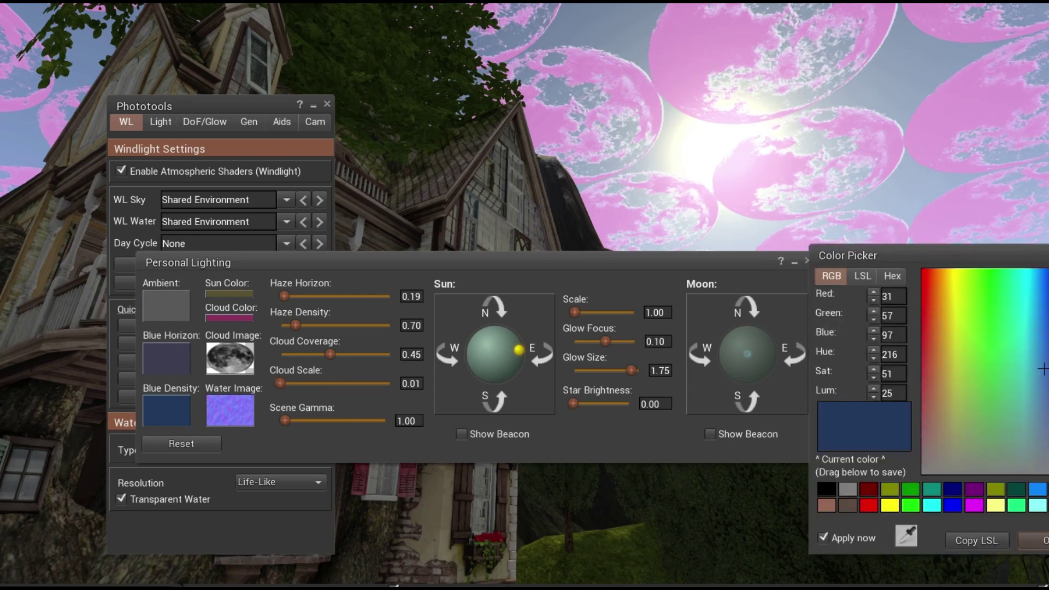
{"action": "left_click_drag", "start_coordinate": [1048, 422], "coordinate": [1048, 473]}
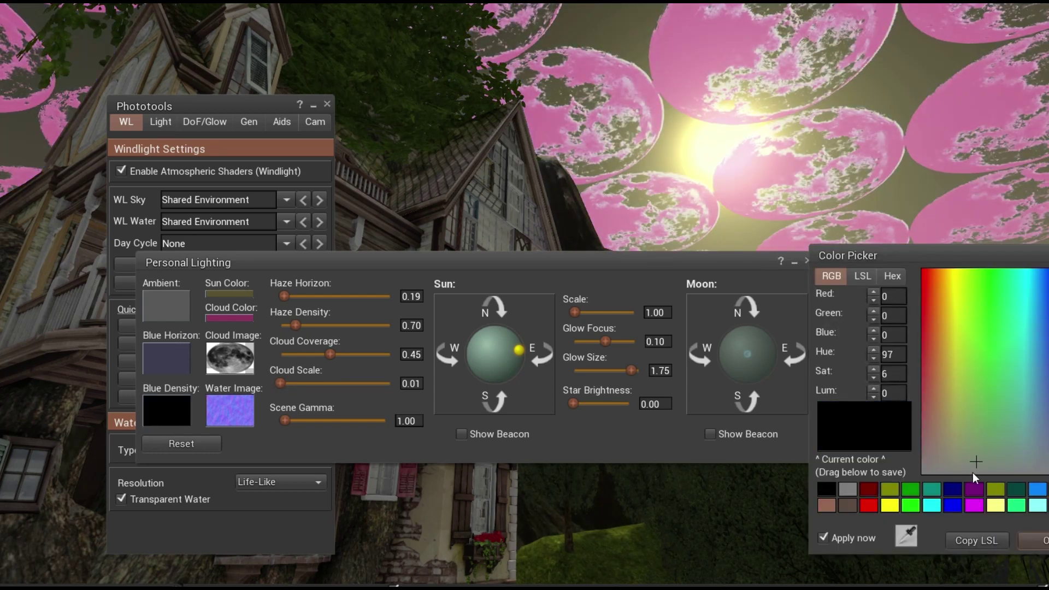
{"action": "left_click", "coordinate": [924, 397]}
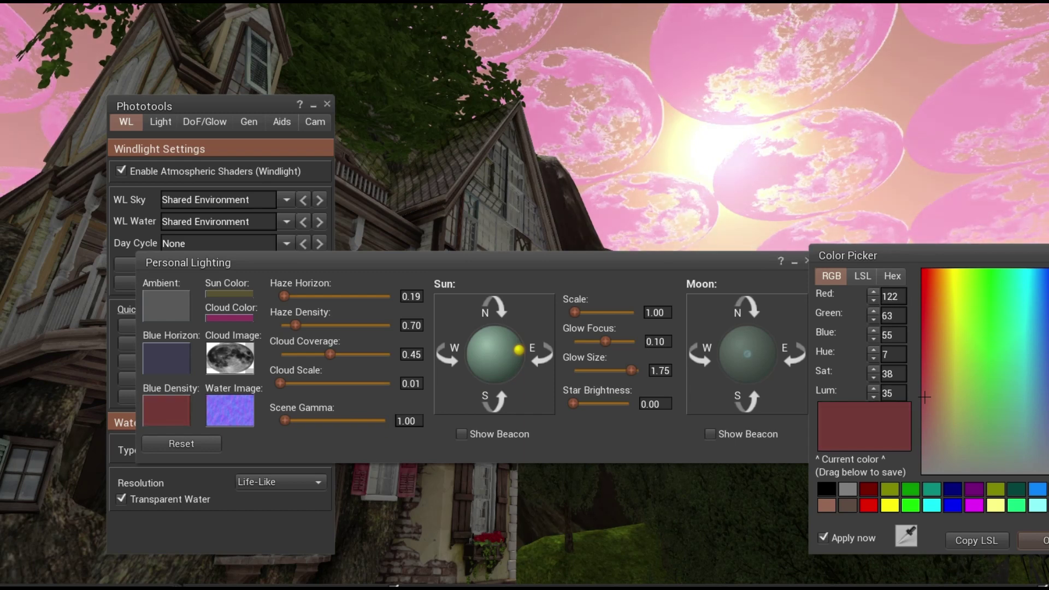
{"action": "left_click", "coordinate": [1040, 542]}
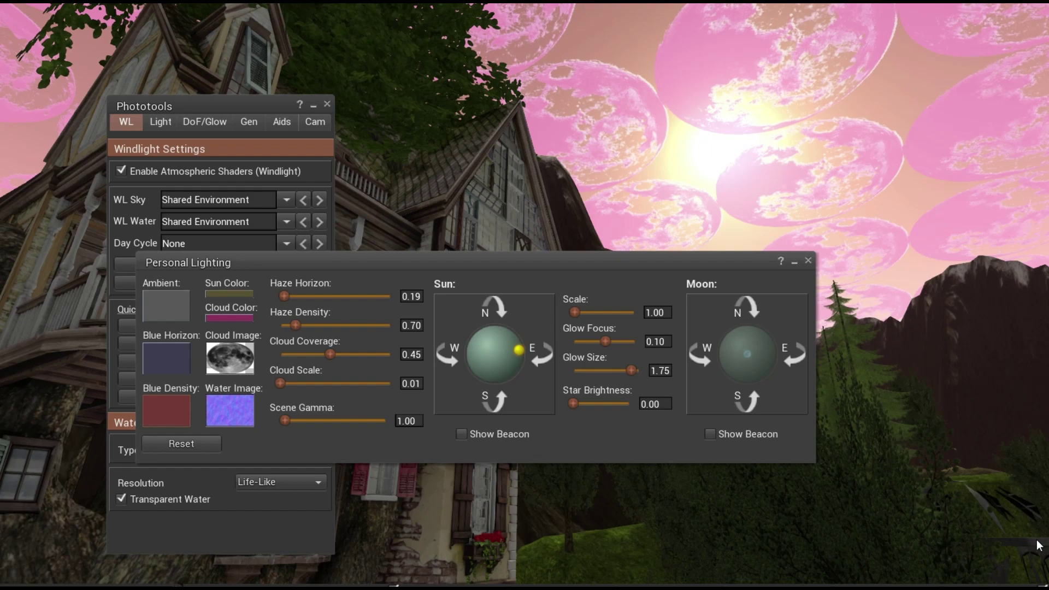
Step: Close the Personal Lighting settings and bring the camera back indoors to a front view of the avatar
{"action": "left_click", "coordinate": [809, 261]}
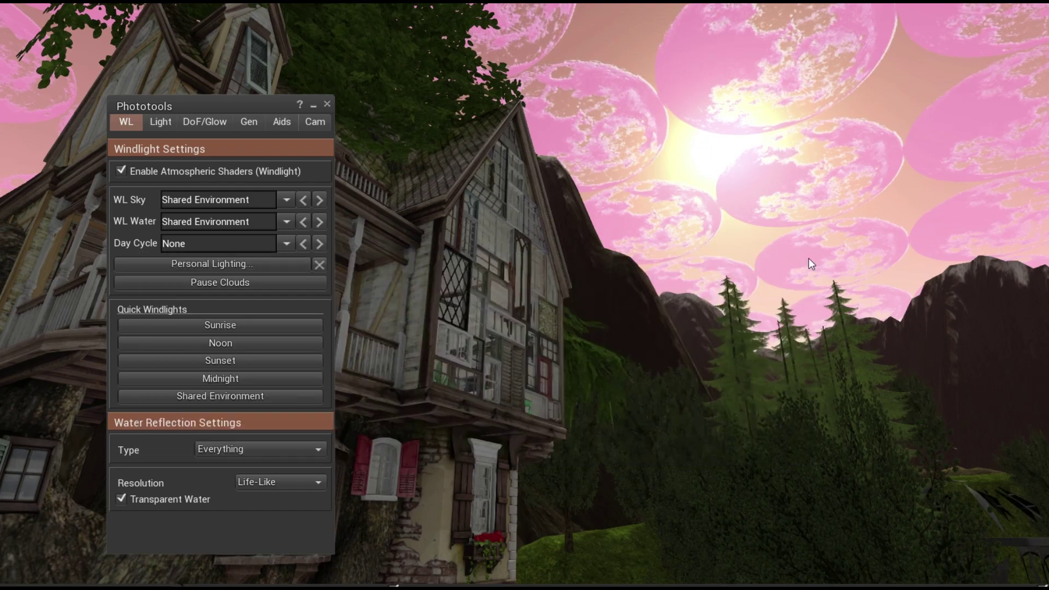
{"action": "key", "text": "Escape"}
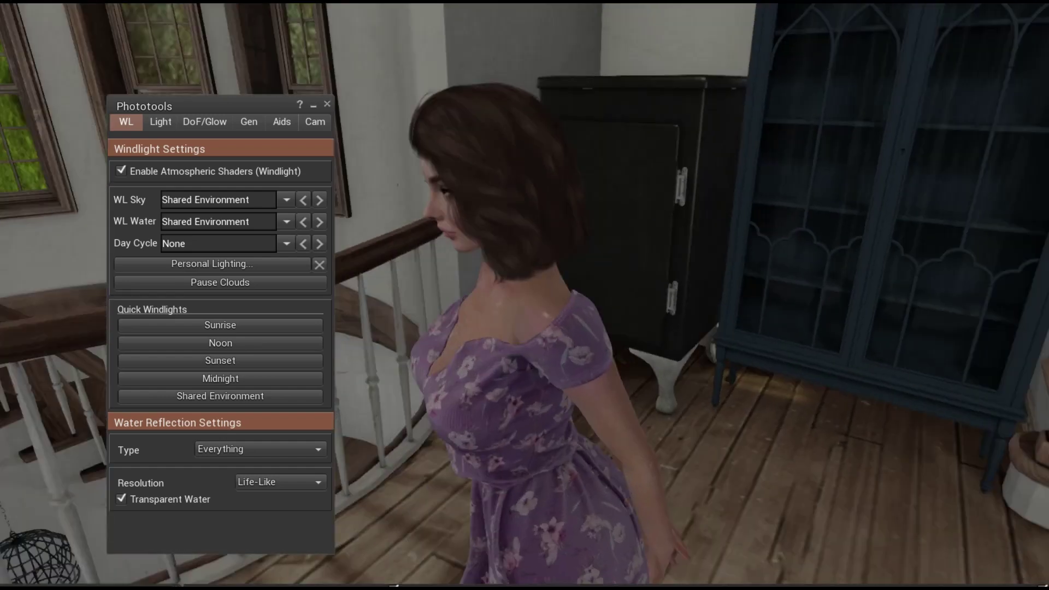
{"action": "left_click_drag", "start_coordinate": [546, 288], "coordinate": [809, 288], "text": "alt"}
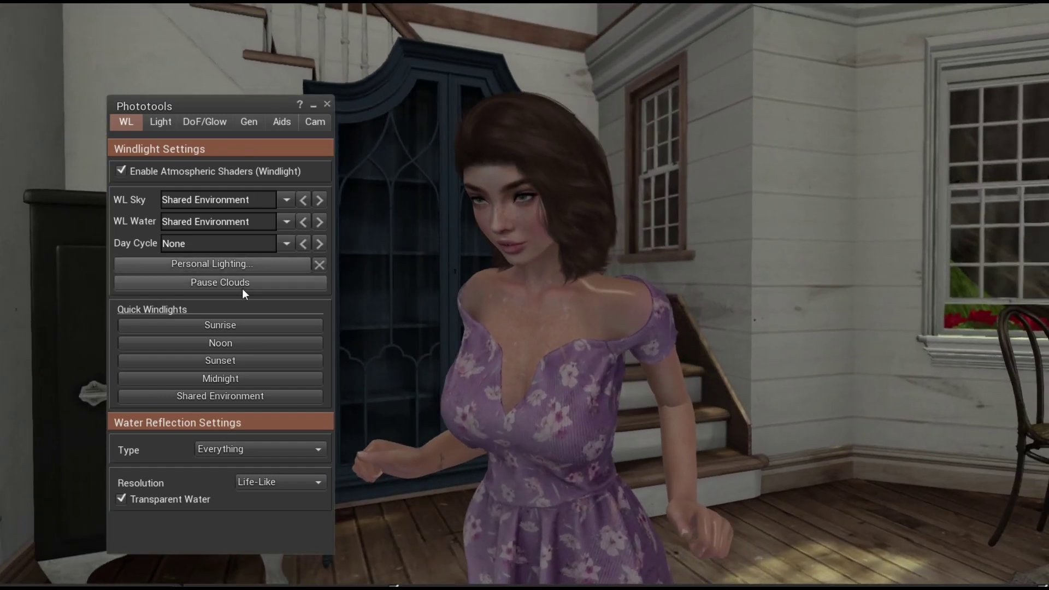
Step: Reopen Personal Lighting, reposition the sun near the east side, and set the Glow Focus to -0.67
{"action": "left_click", "coordinate": [252, 264]}
{"action": "left_click_drag", "start_coordinate": [485, 397], "coordinate": [520, 351]}
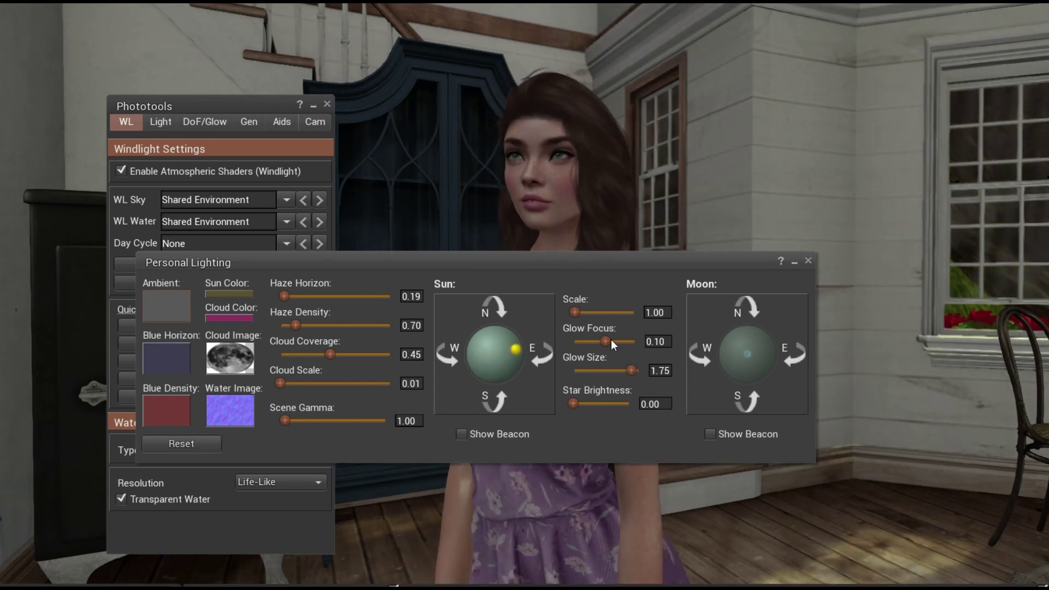
{"action": "left_click_drag", "start_coordinate": [611, 339], "coordinate": [590, 343]}
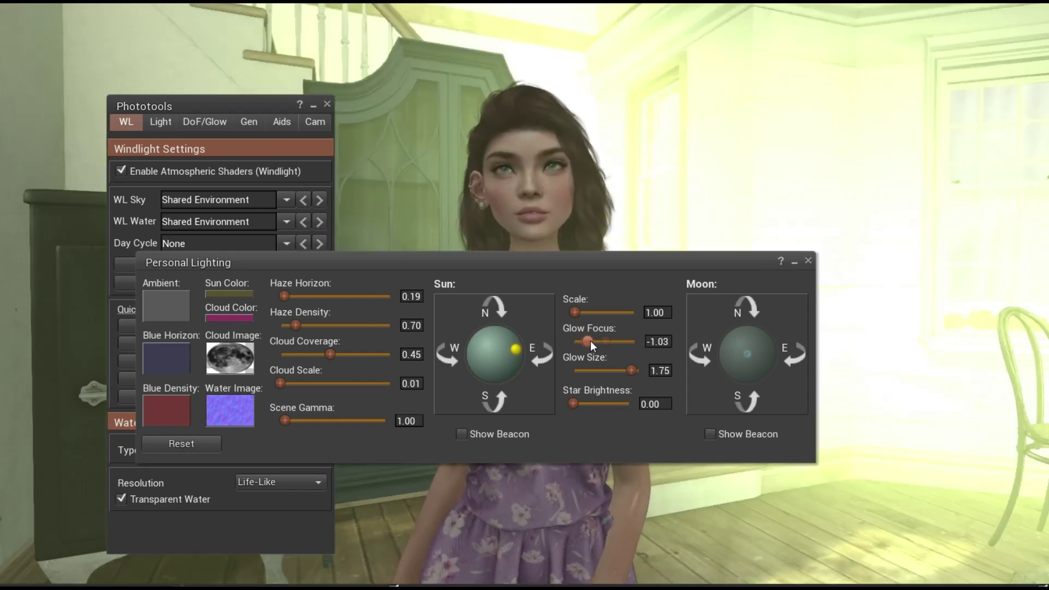
{"action": "left_click_drag", "start_coordinate": [590, 340], "coordinate": [595, 341]}
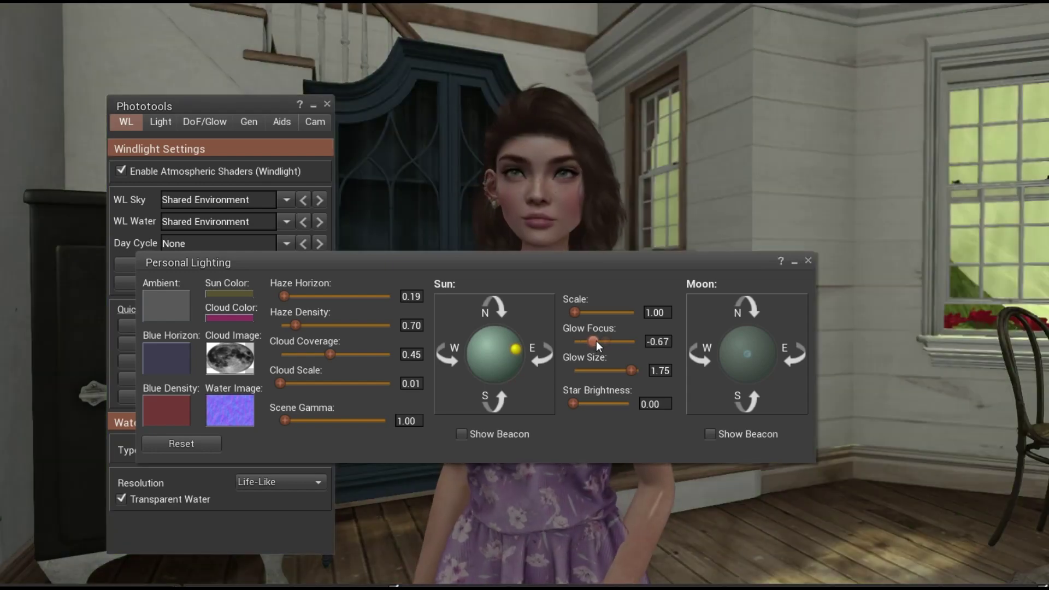